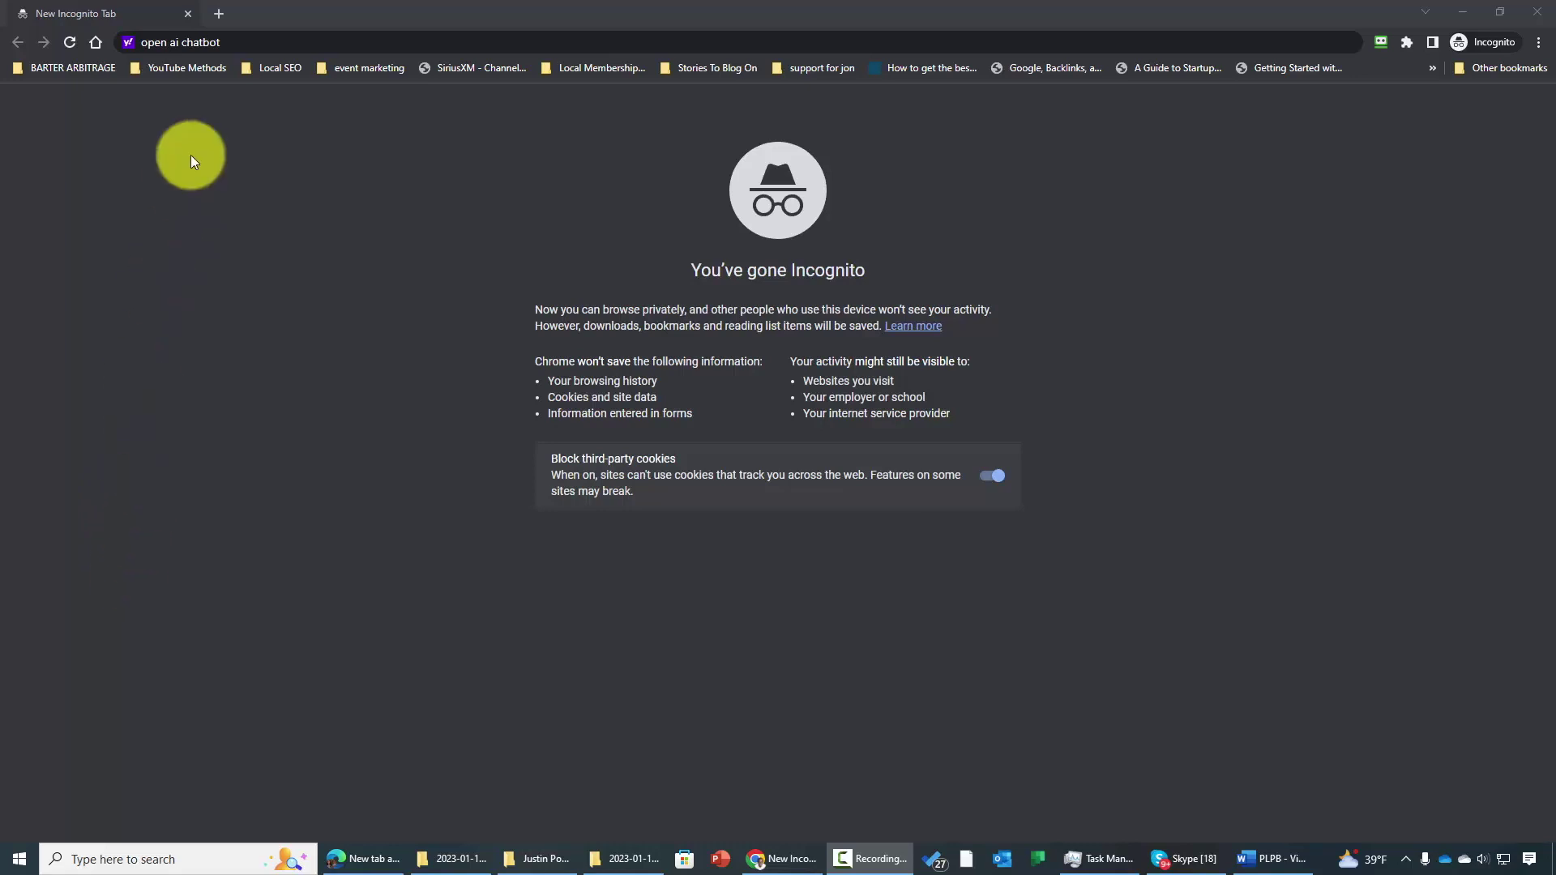
- Search the web for "open ai chatbot" and open the chat.openai.com result
{"action": "left_click", "coordinate": [281, 45]}
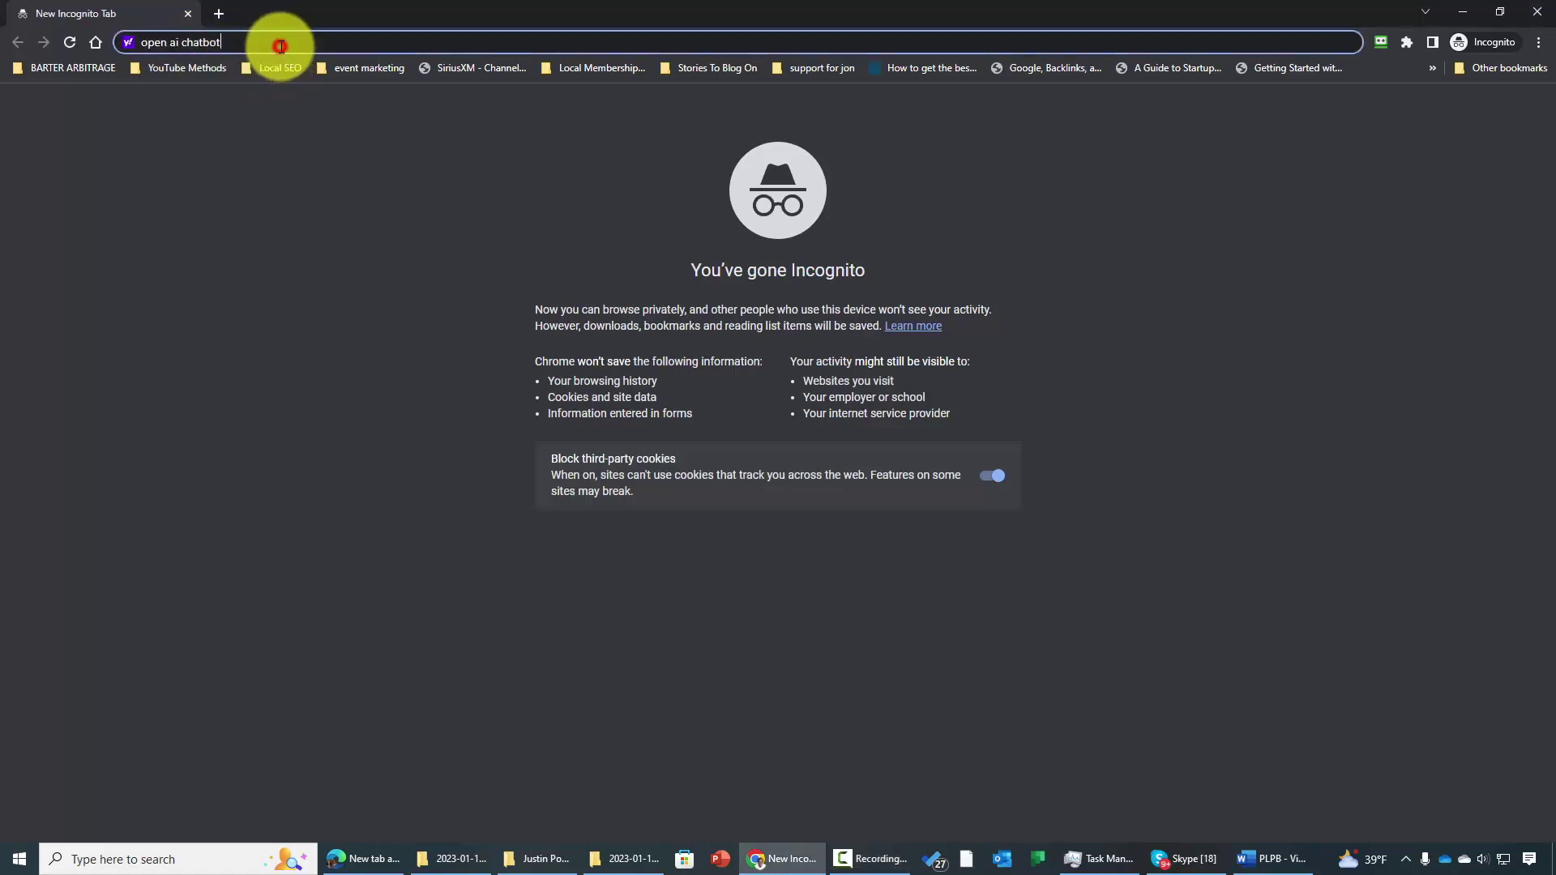
{"action": "key", "text": "Return"}
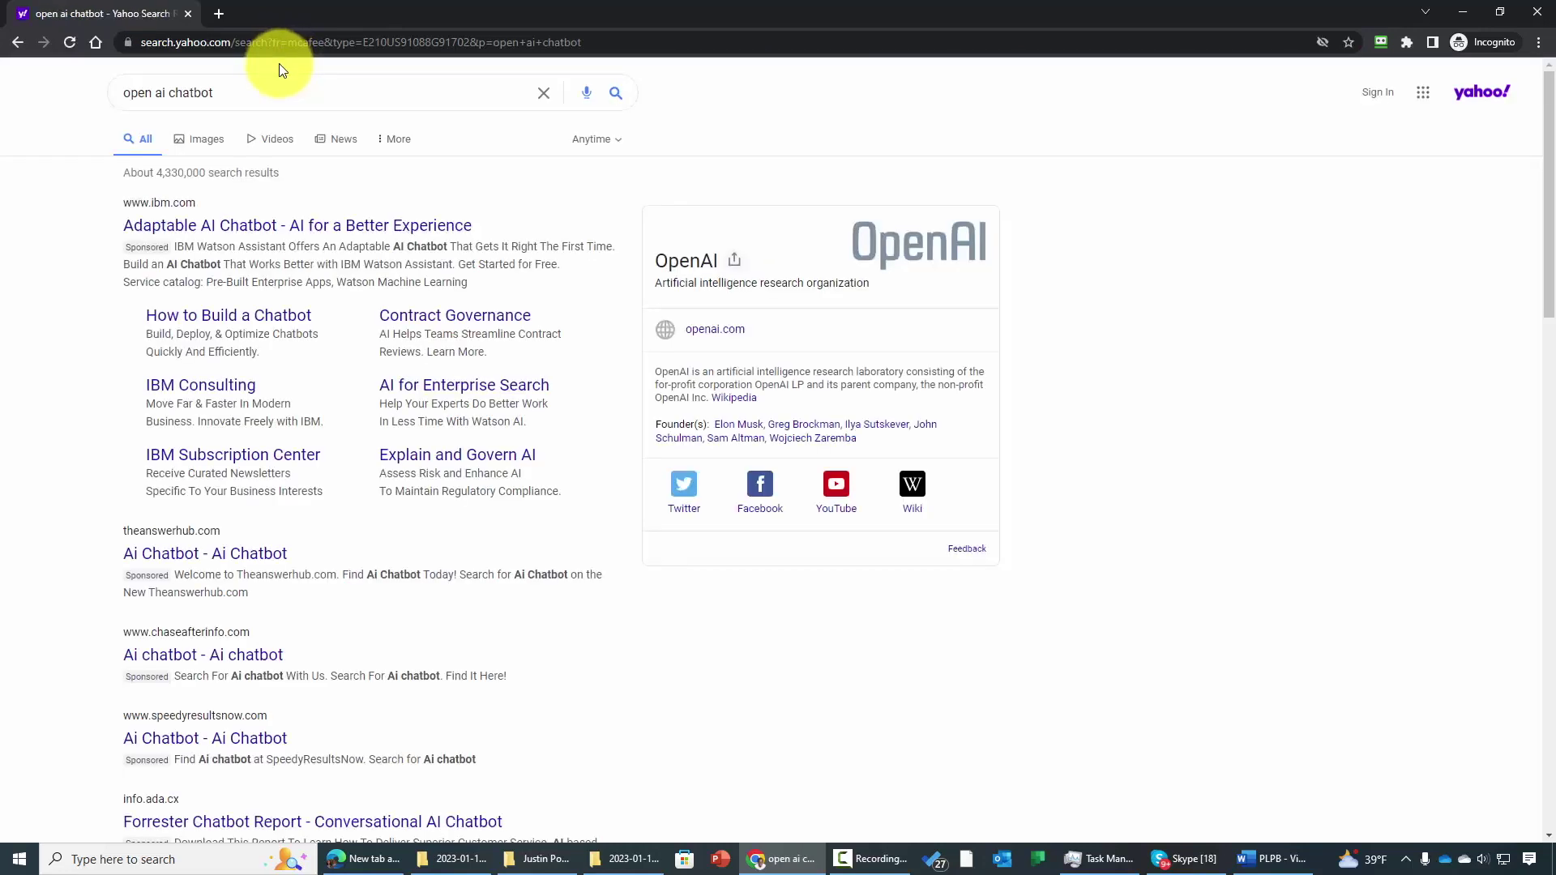
{"action": "scroll", "coordinate": [229, 278], "scroll_direction": "down", "scroll_amount": 10}
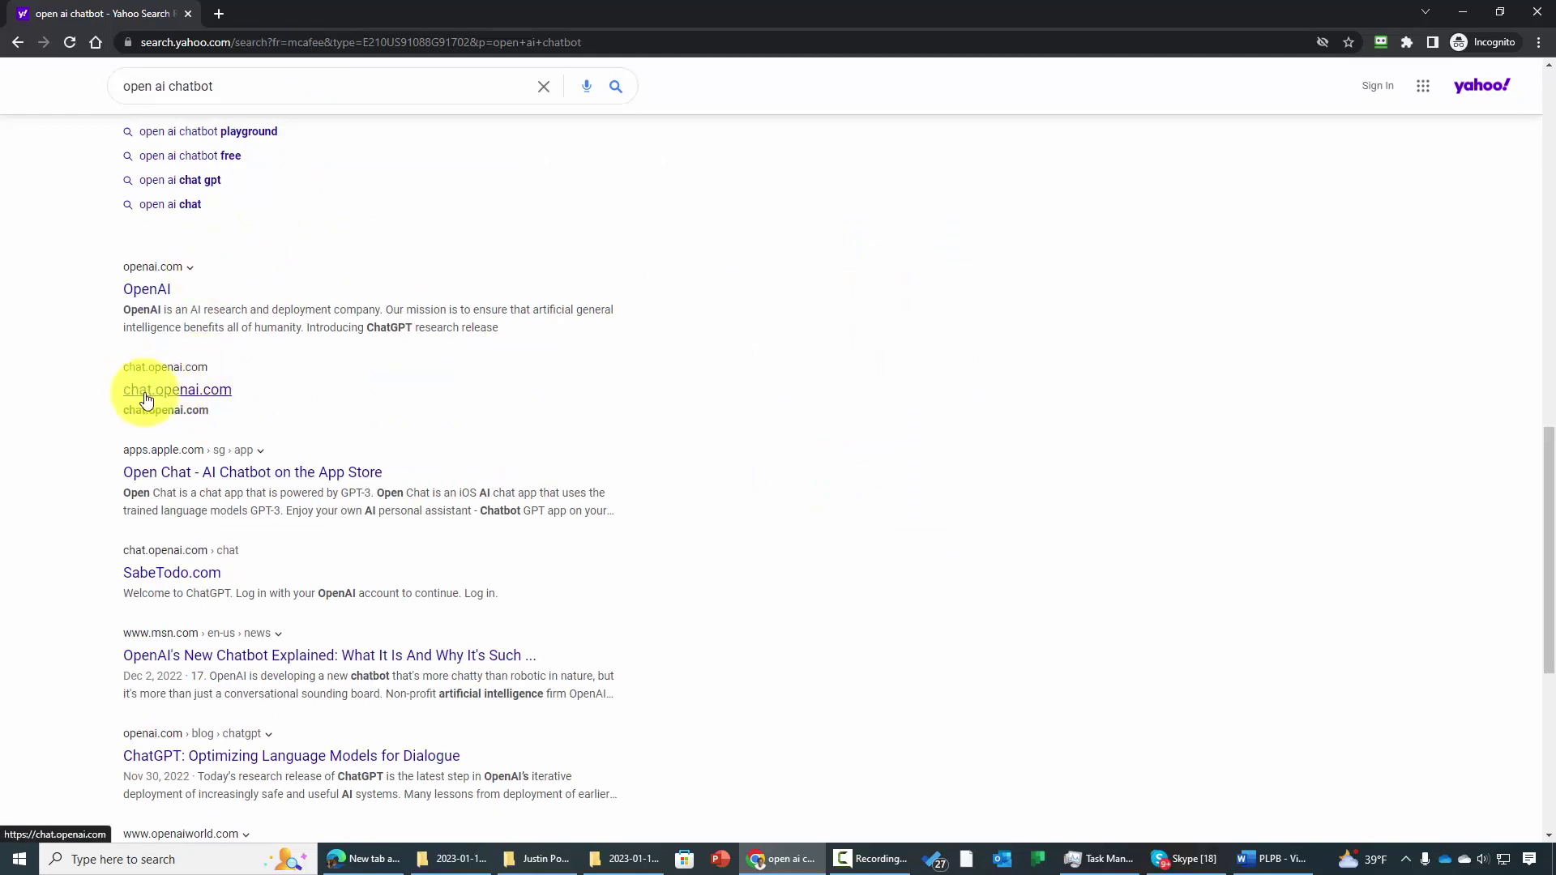
{"action": "left_click", "coordinate": [191, 395]}
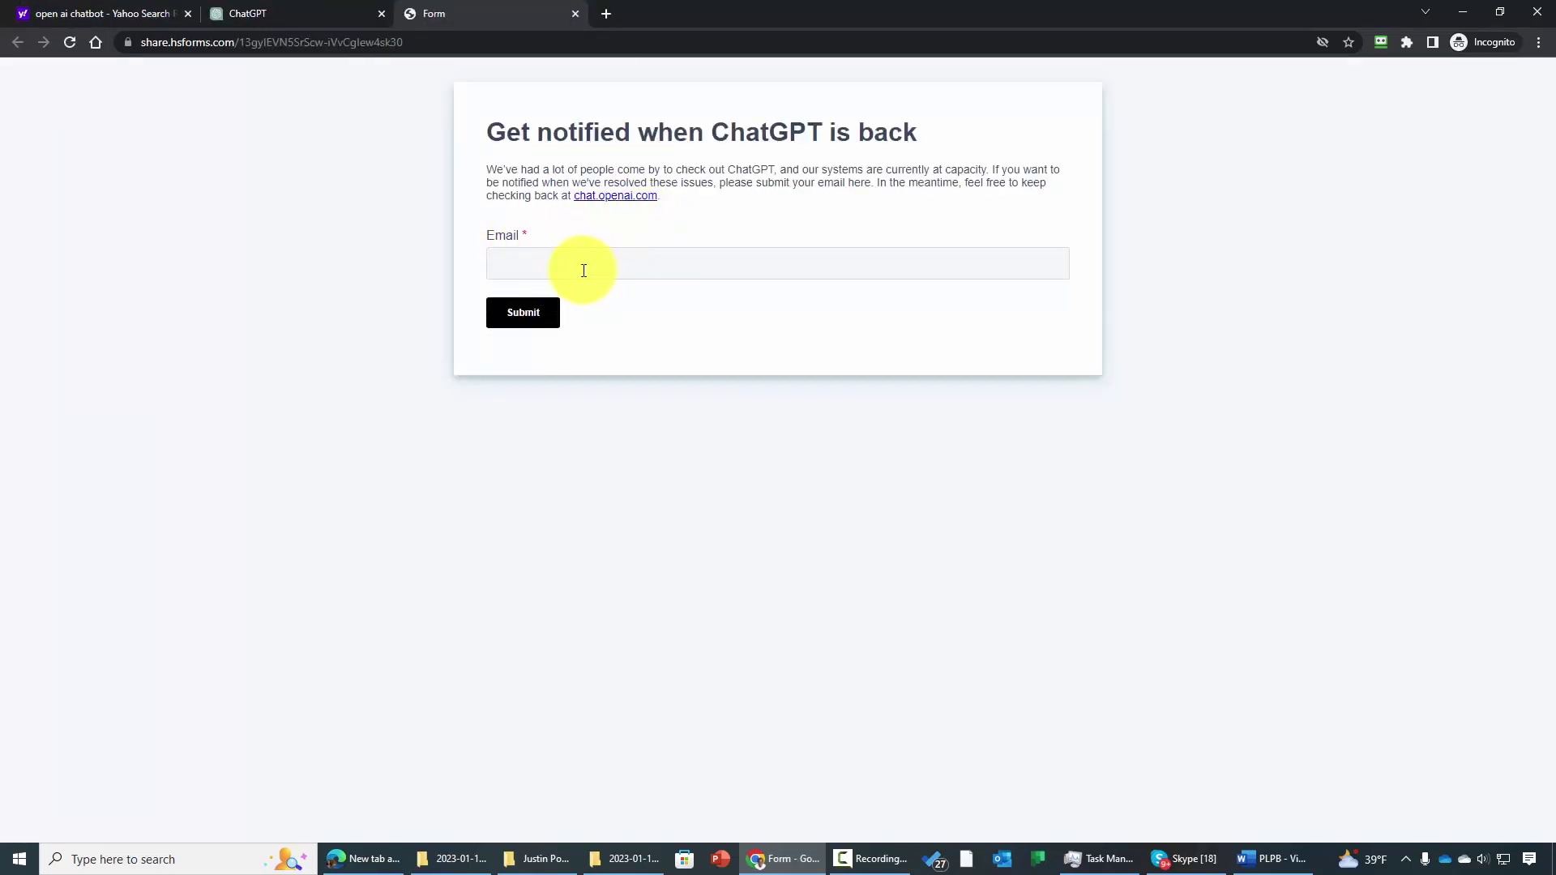
- Fill in the e-mail address on the form for being notified when ChatGPT is back, and submit it
{"action": "left_click", "coordinate": [528, 261]}
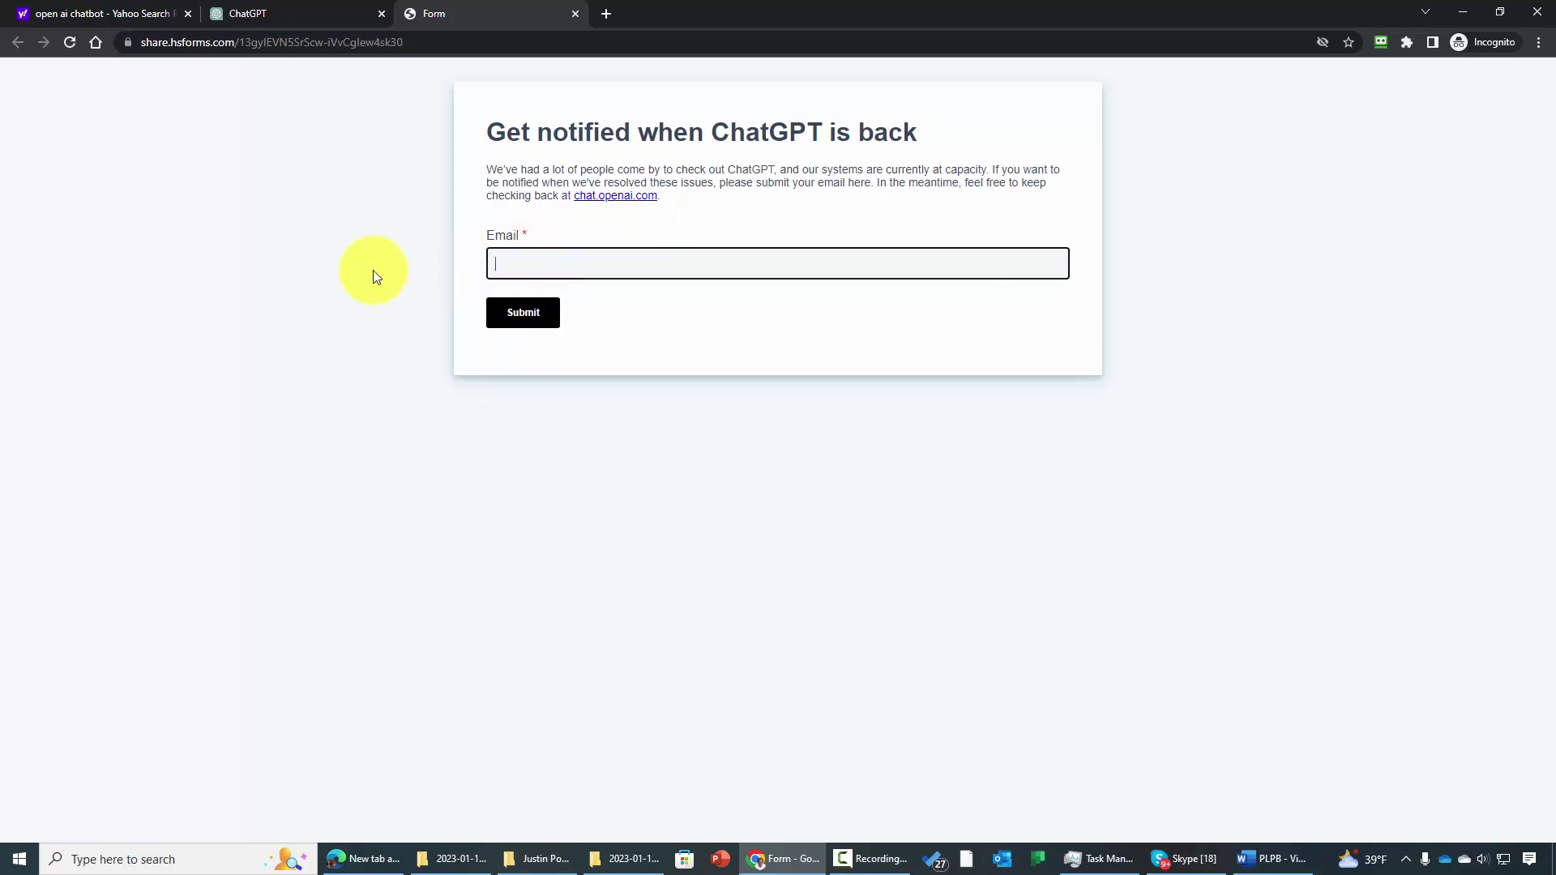
{"action": "left_click", "coordinate": [518, 265]}
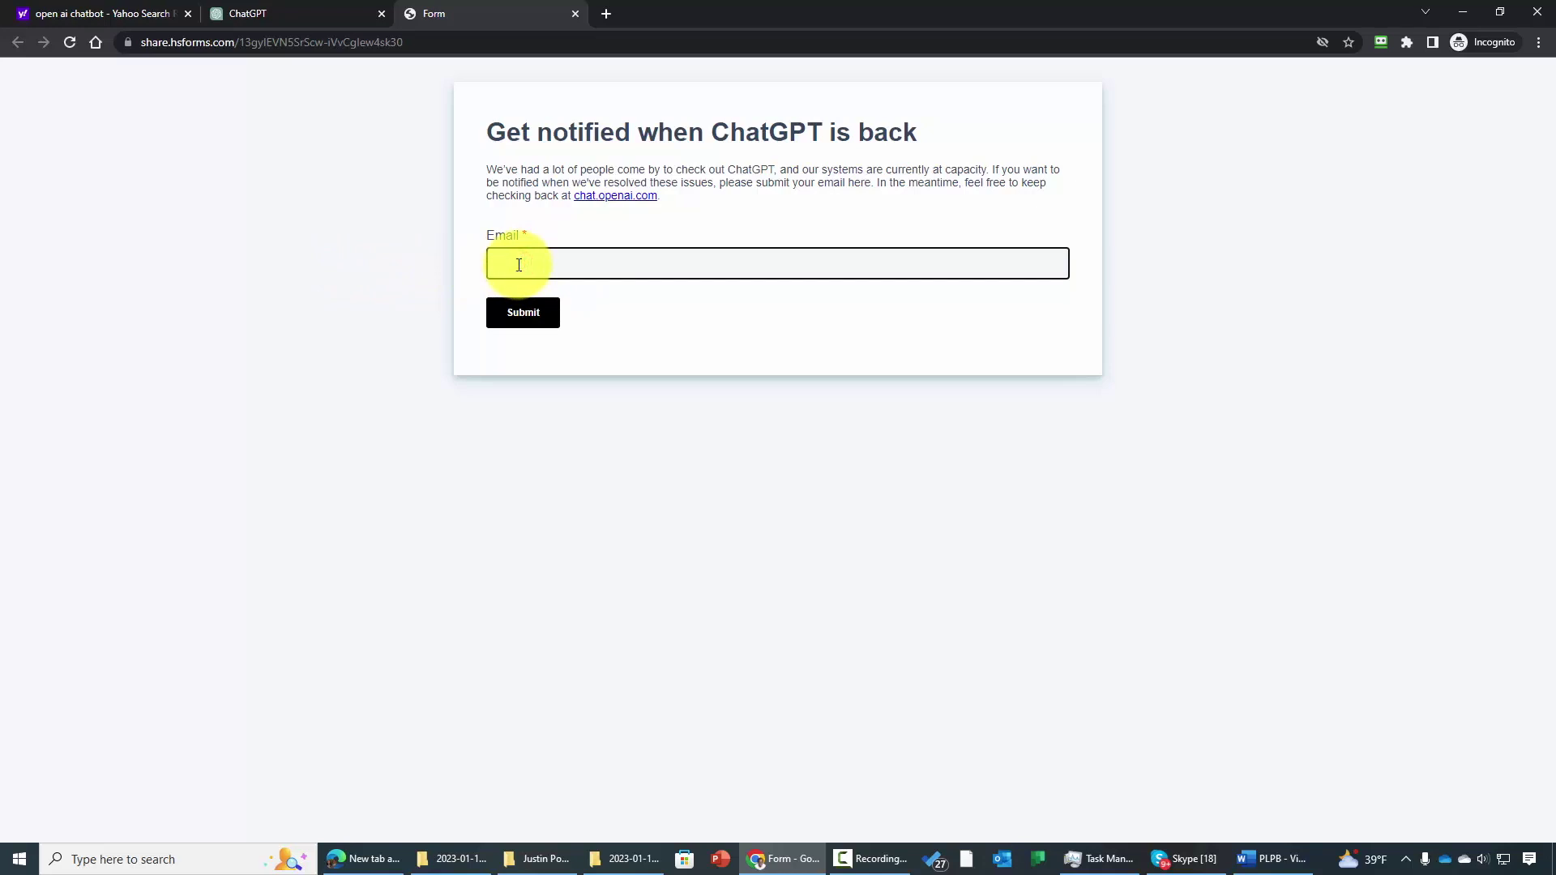
{"action": "key", "text": "ctrl+v"}
{"action": "left_click", "coordinate": [525, 312]}
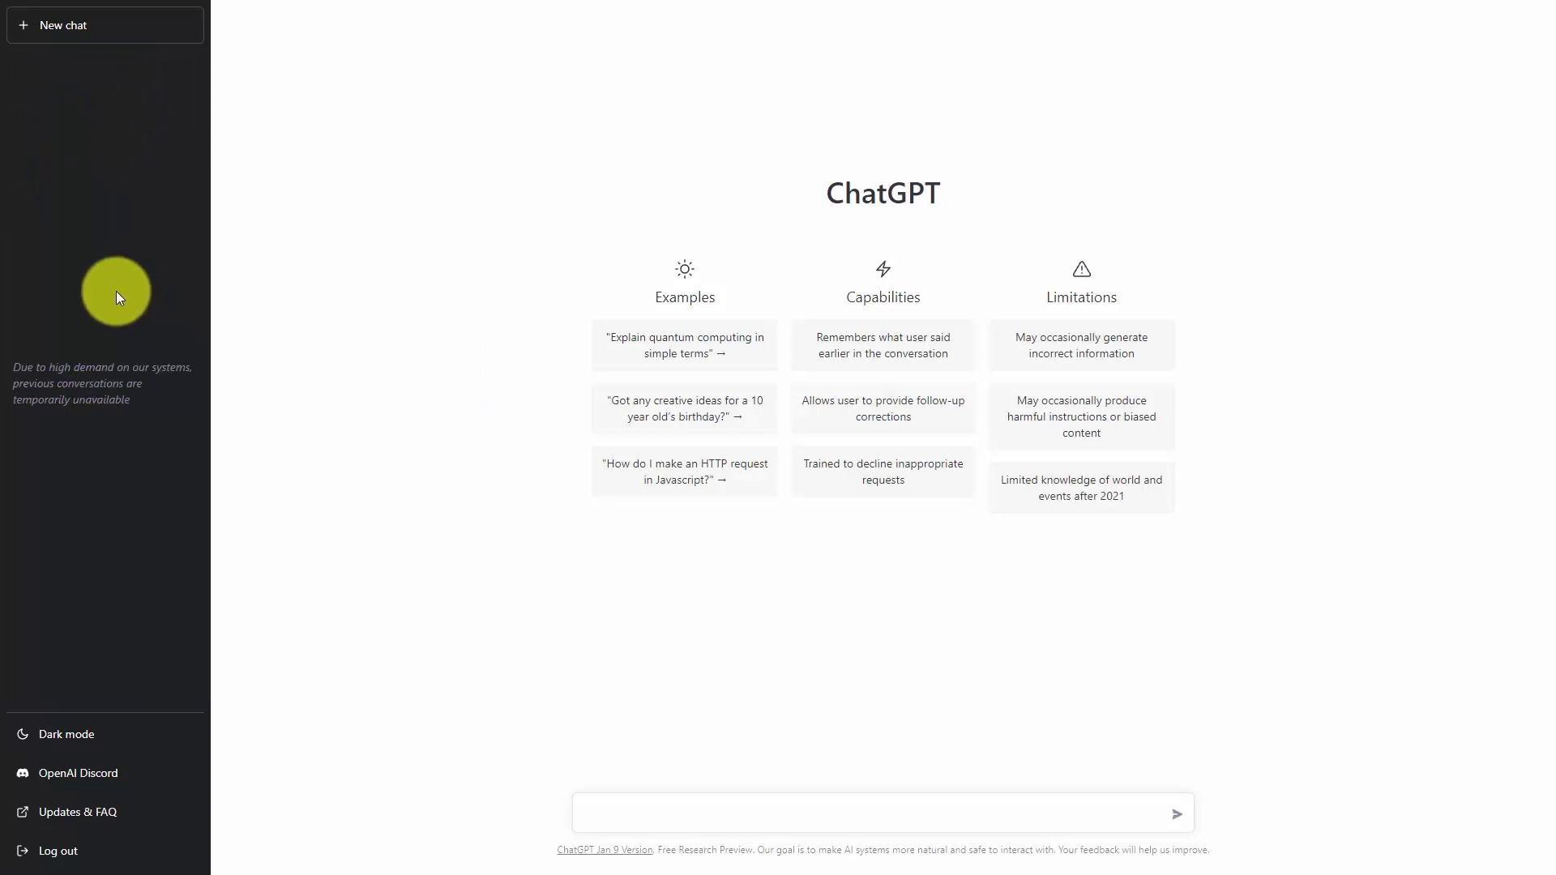
- Try the Dark mode setting in ChatGPT and open the OpenAI Discord link
{"action": "left_click", "coordinate": [75, 741]}
{"action": "left_click", "coordinate": [76, 740]}
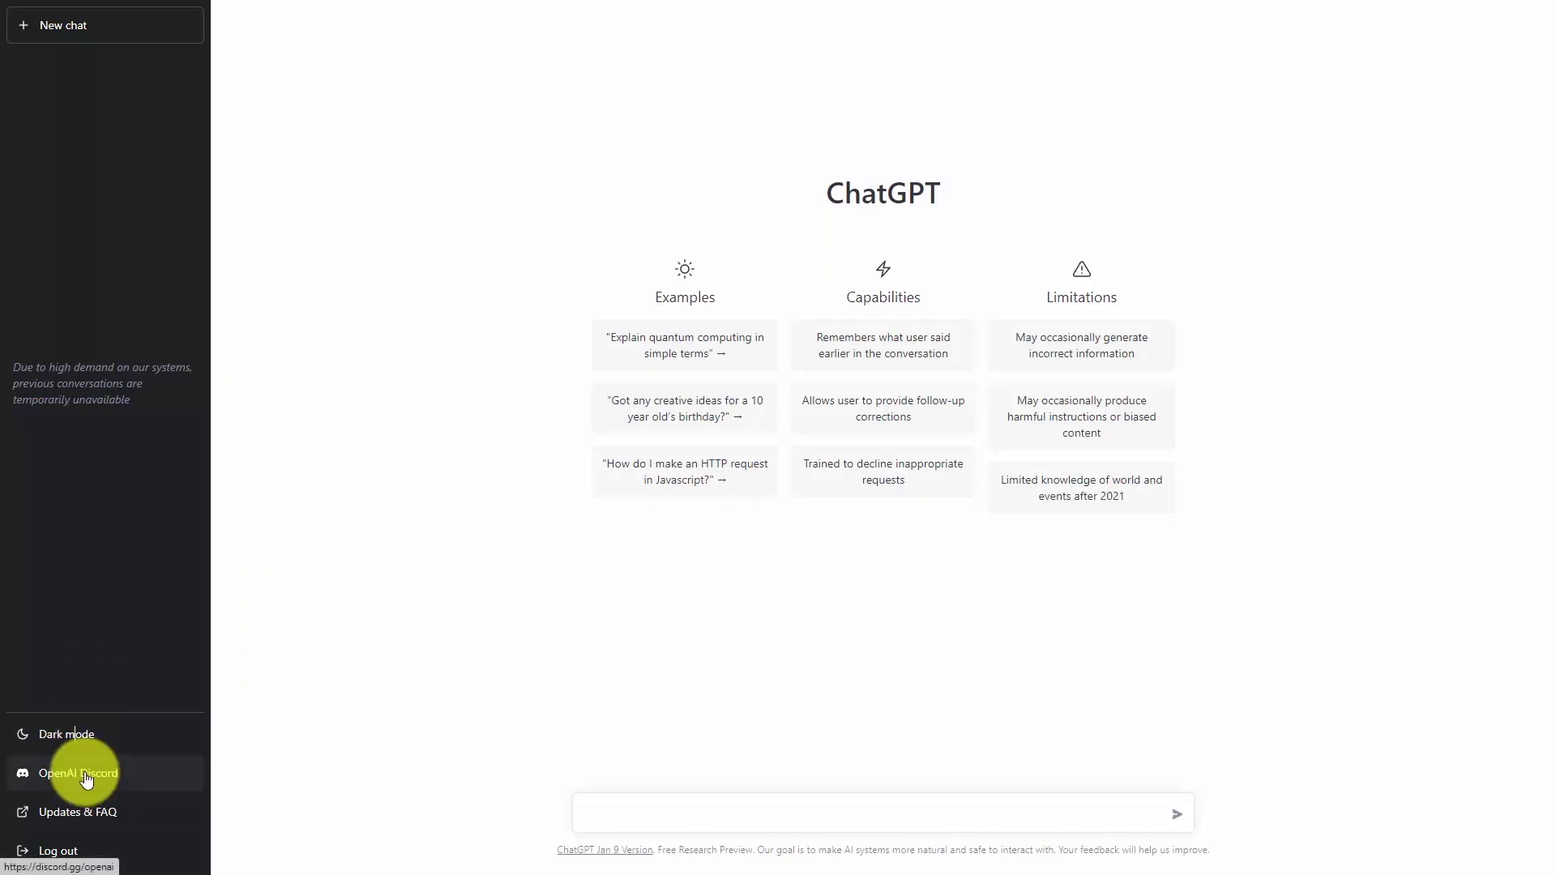
{"action": "left_click", "coordinate": [85, 774]}
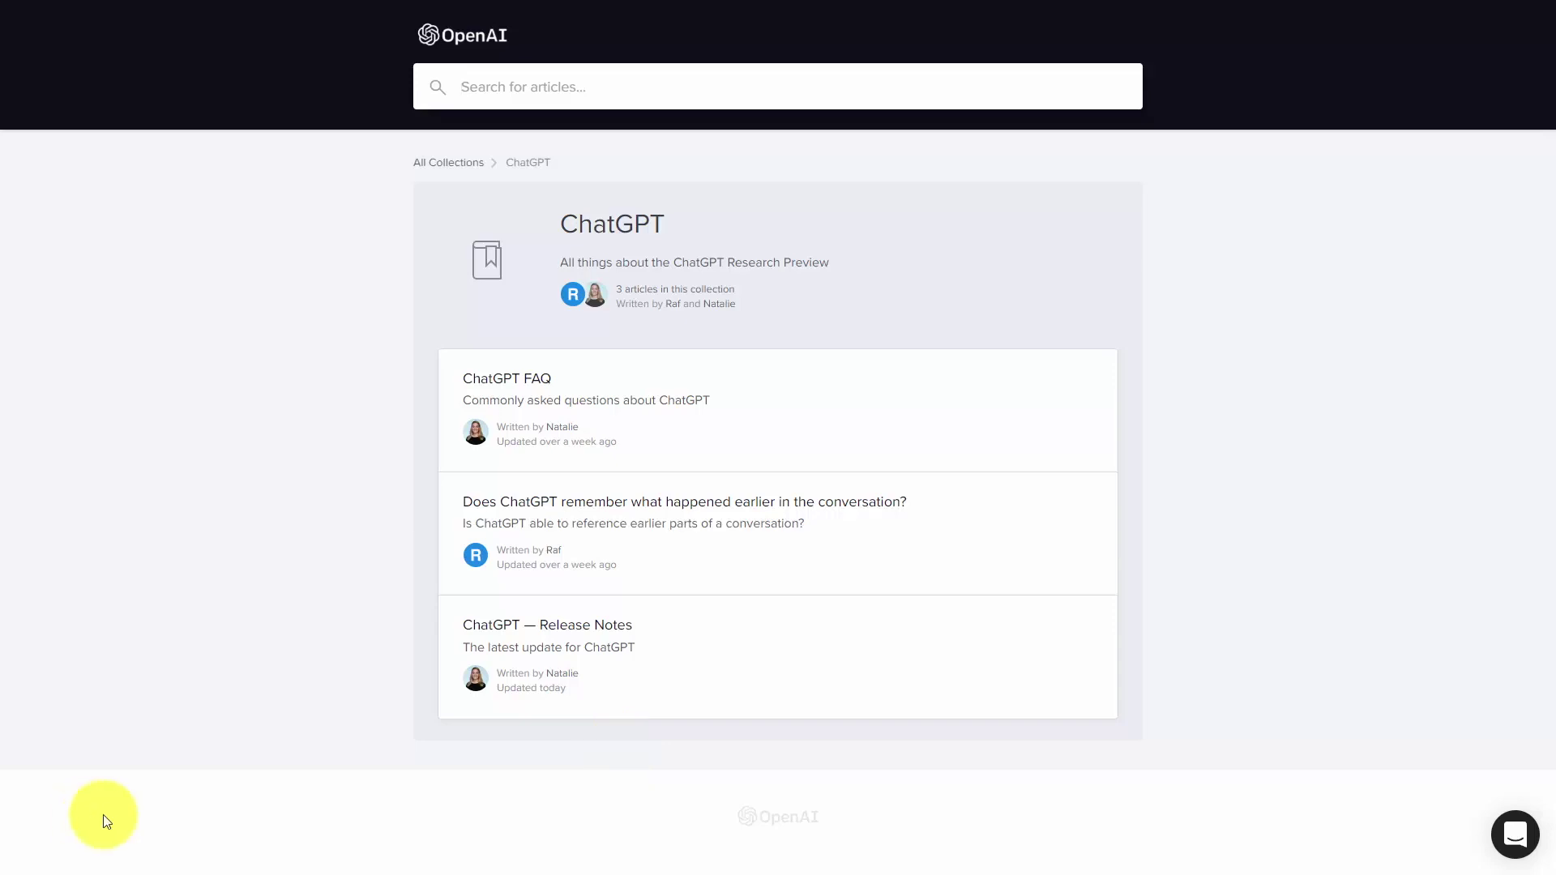
- Look through the ChatGPT FAQ article in the help collection, and open the ChatGPT Release Notes from the same collection
{"action": "left_click", "coordinate": [566, 408]}
{"action": "scroll", "coordinate": [565, 410], "scroll_direction": "down", "scroll_amount": 15}
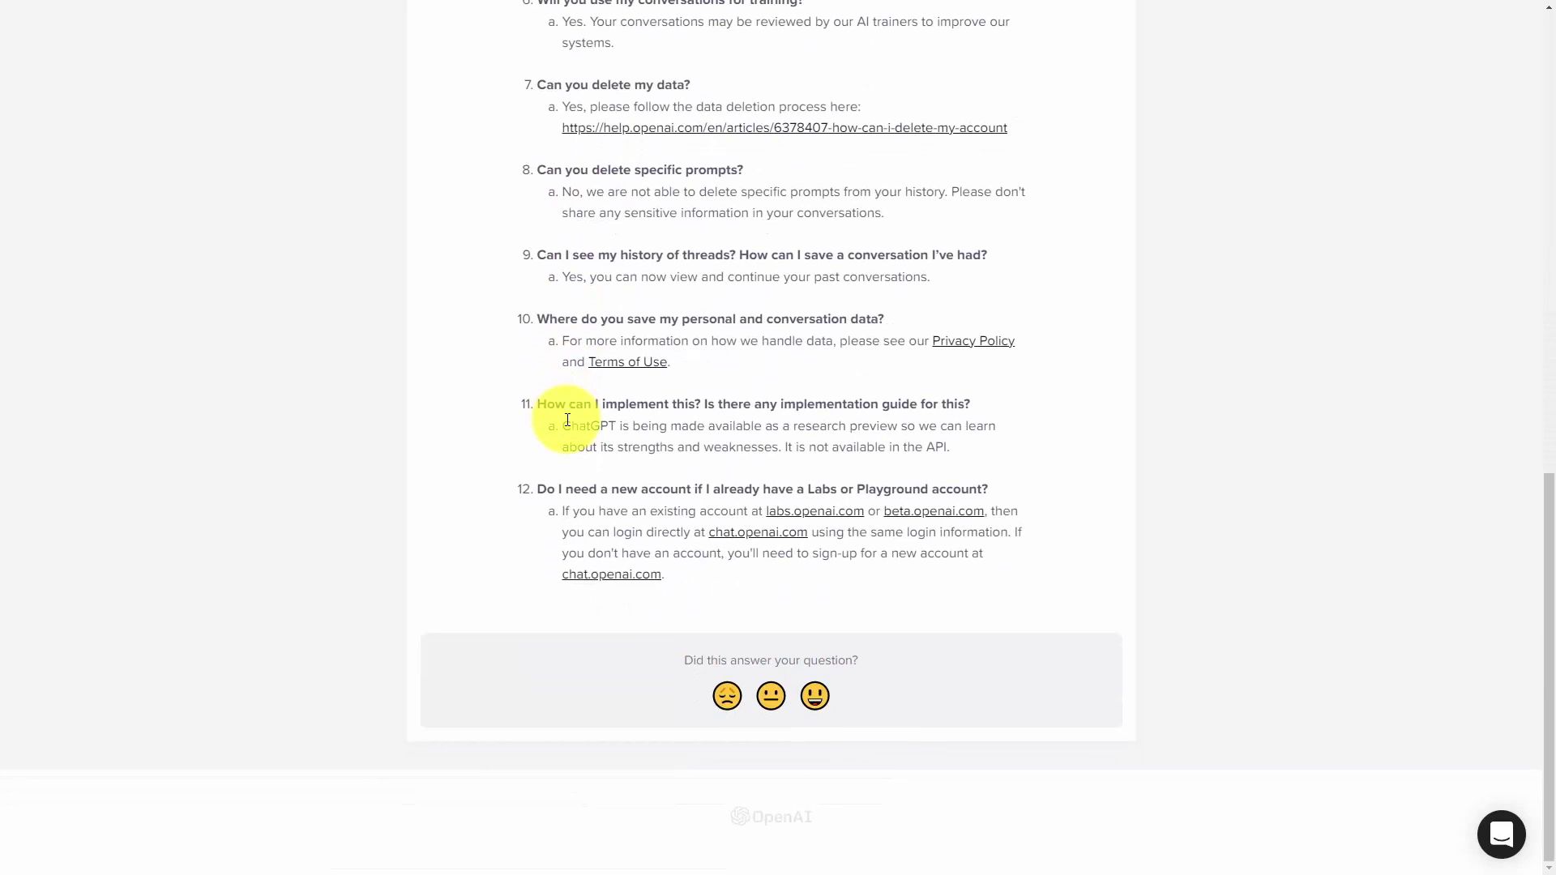
{"action": "key", "text": "alt+Left"}
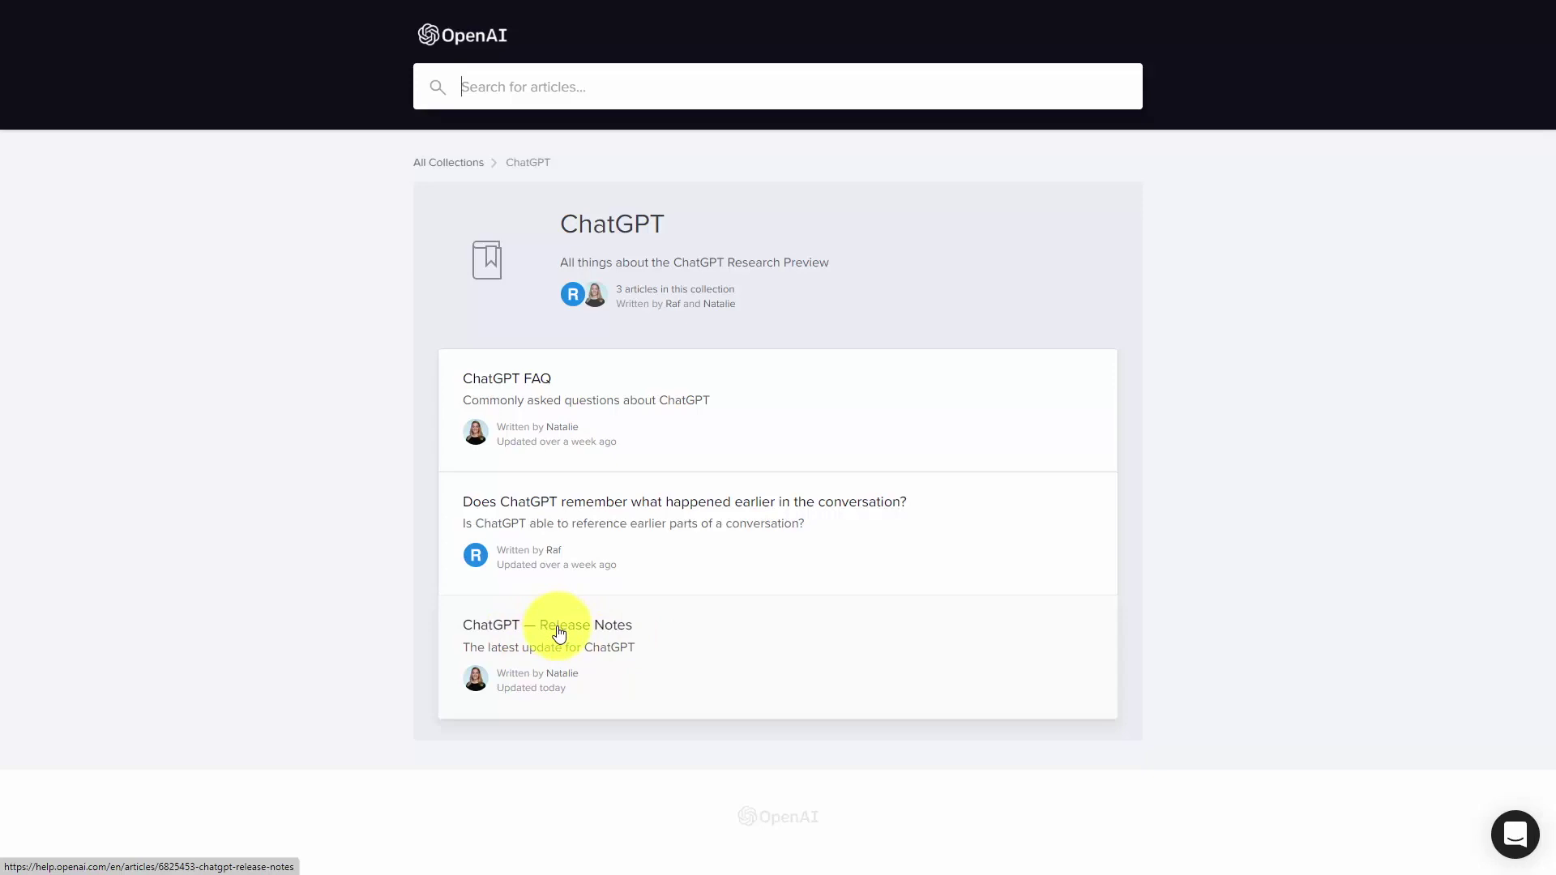
{"action": "left_click", "coordinate": [559, 633]}
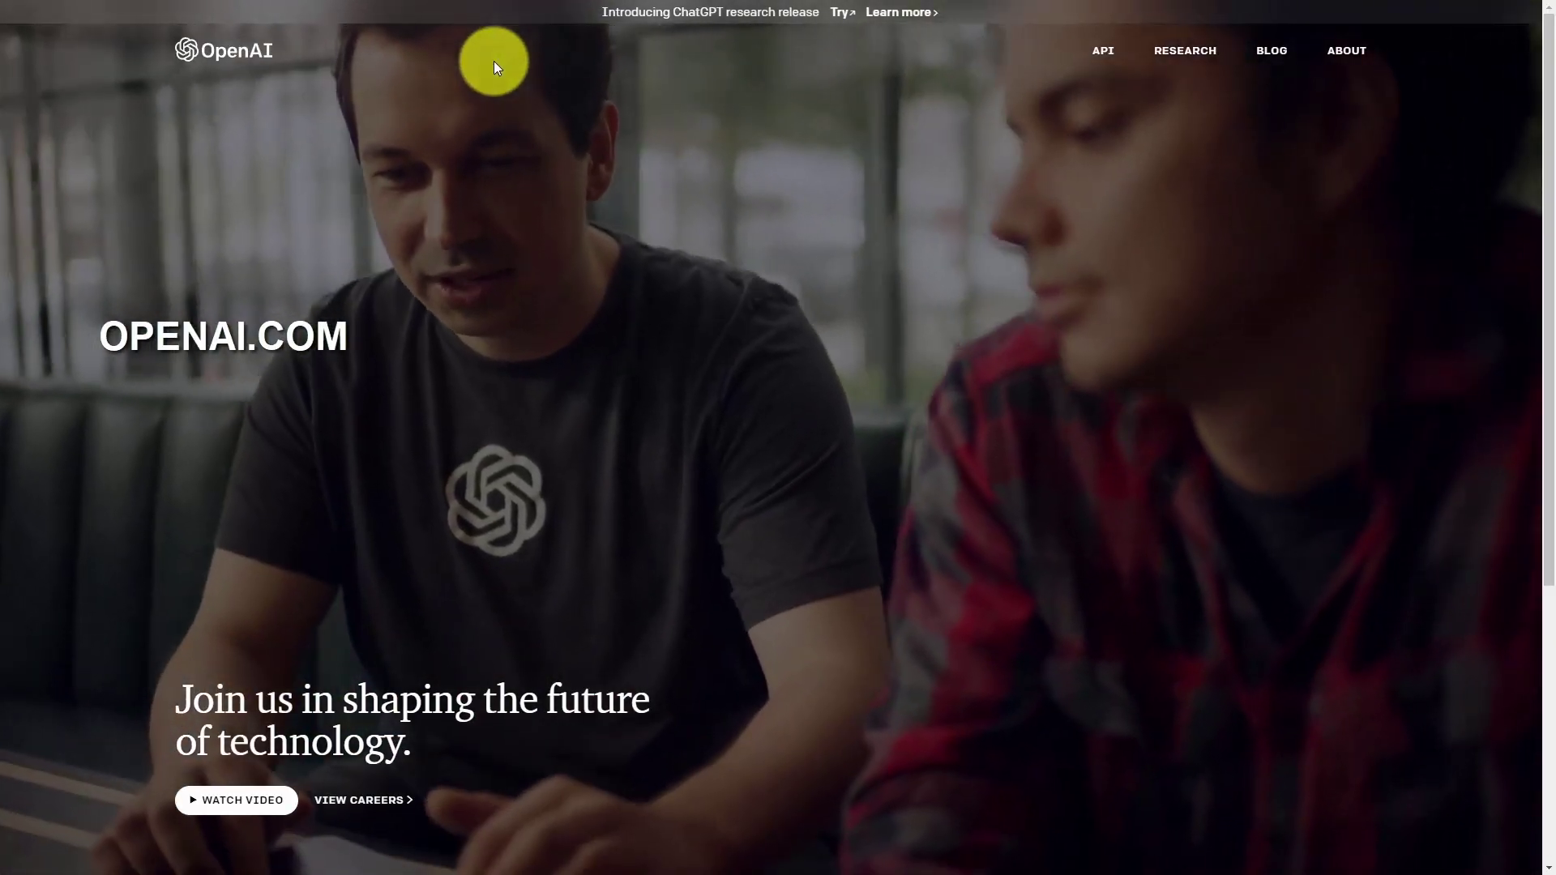
- Open the API Pricing page from the OpenAI homepage footer and look over the image and language model prices
{"action": "scroll", "coordinate": [543, 74], "scroll_direction": "down", "scroll_amount": 5}
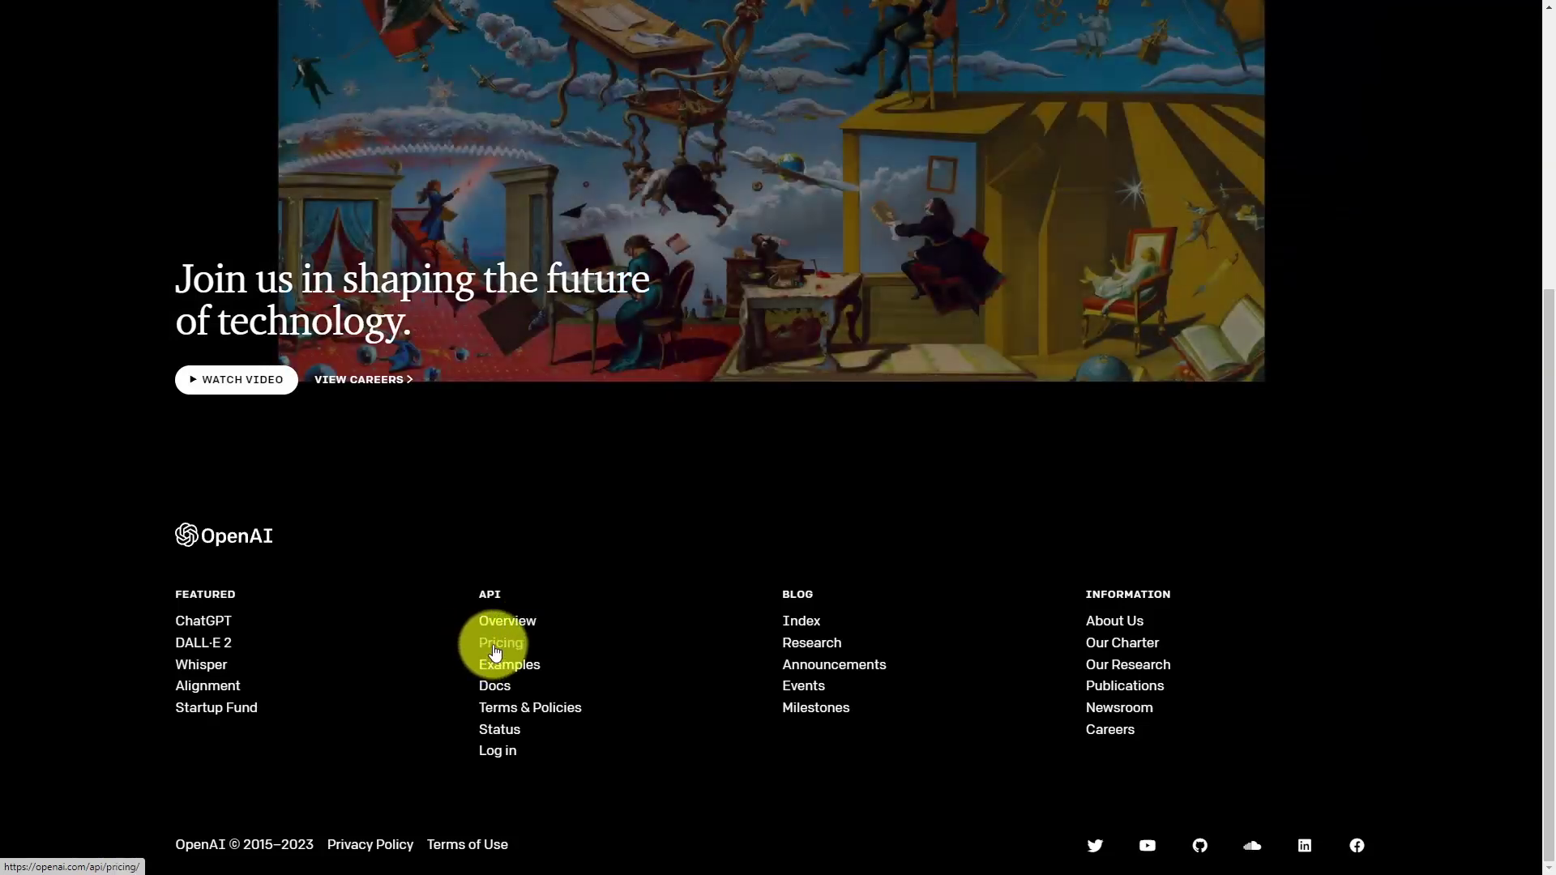
{"action": "left_click", "coordinate": [495, 653]}
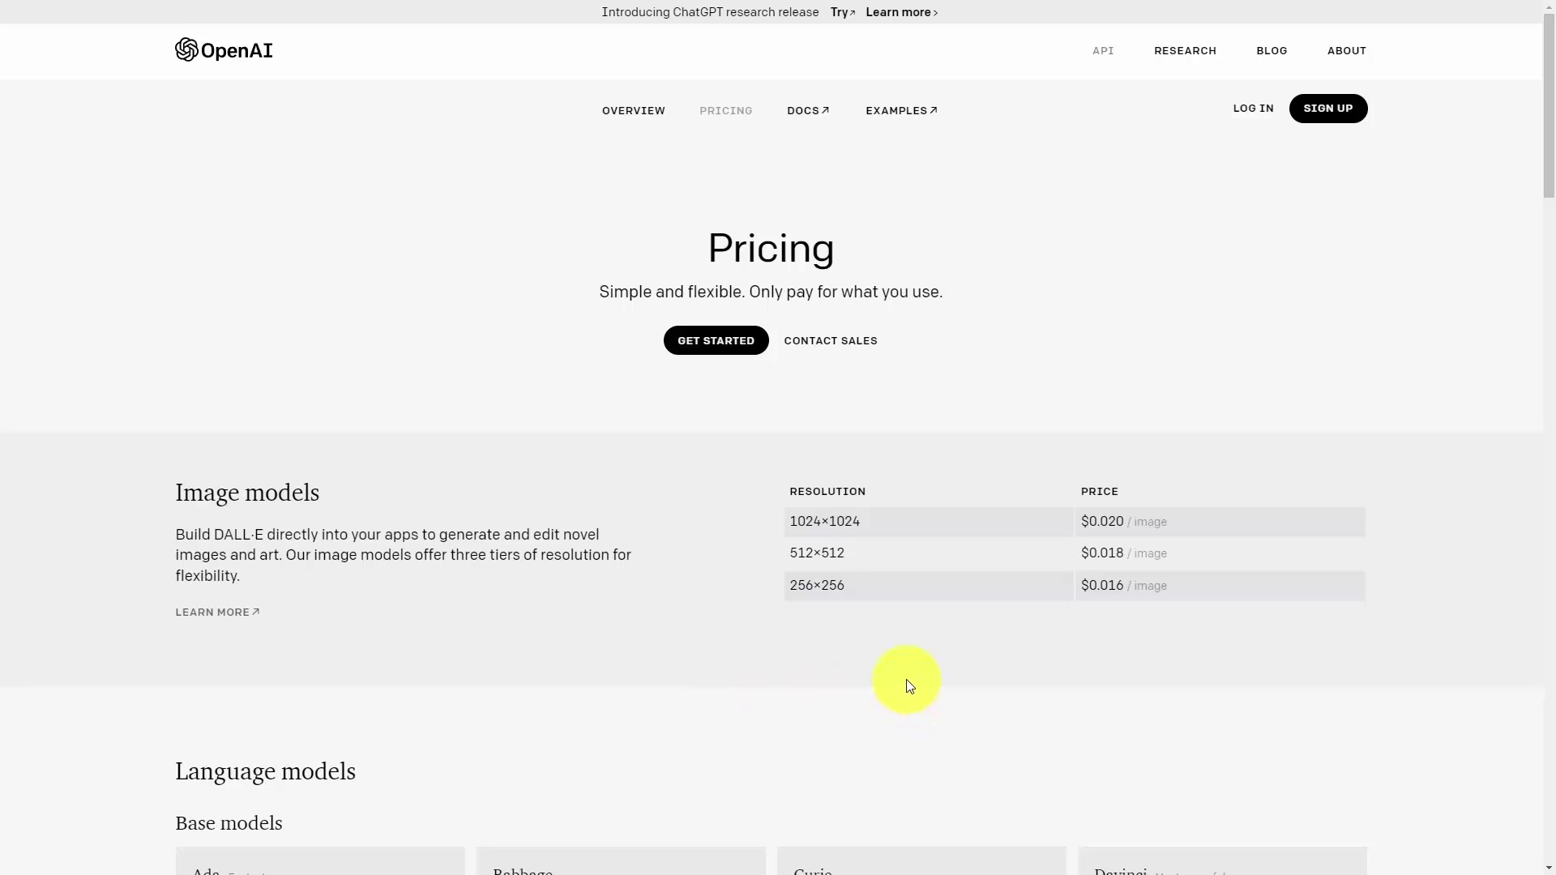
{"action": "scroll", "coordinate": [906, 680], "scroll_direction": "down", "scroll_amount": 4}
{"action": "scroll", "coordinate": [755, 542], "scroll_direction": "up", "scroll_amount": 1}
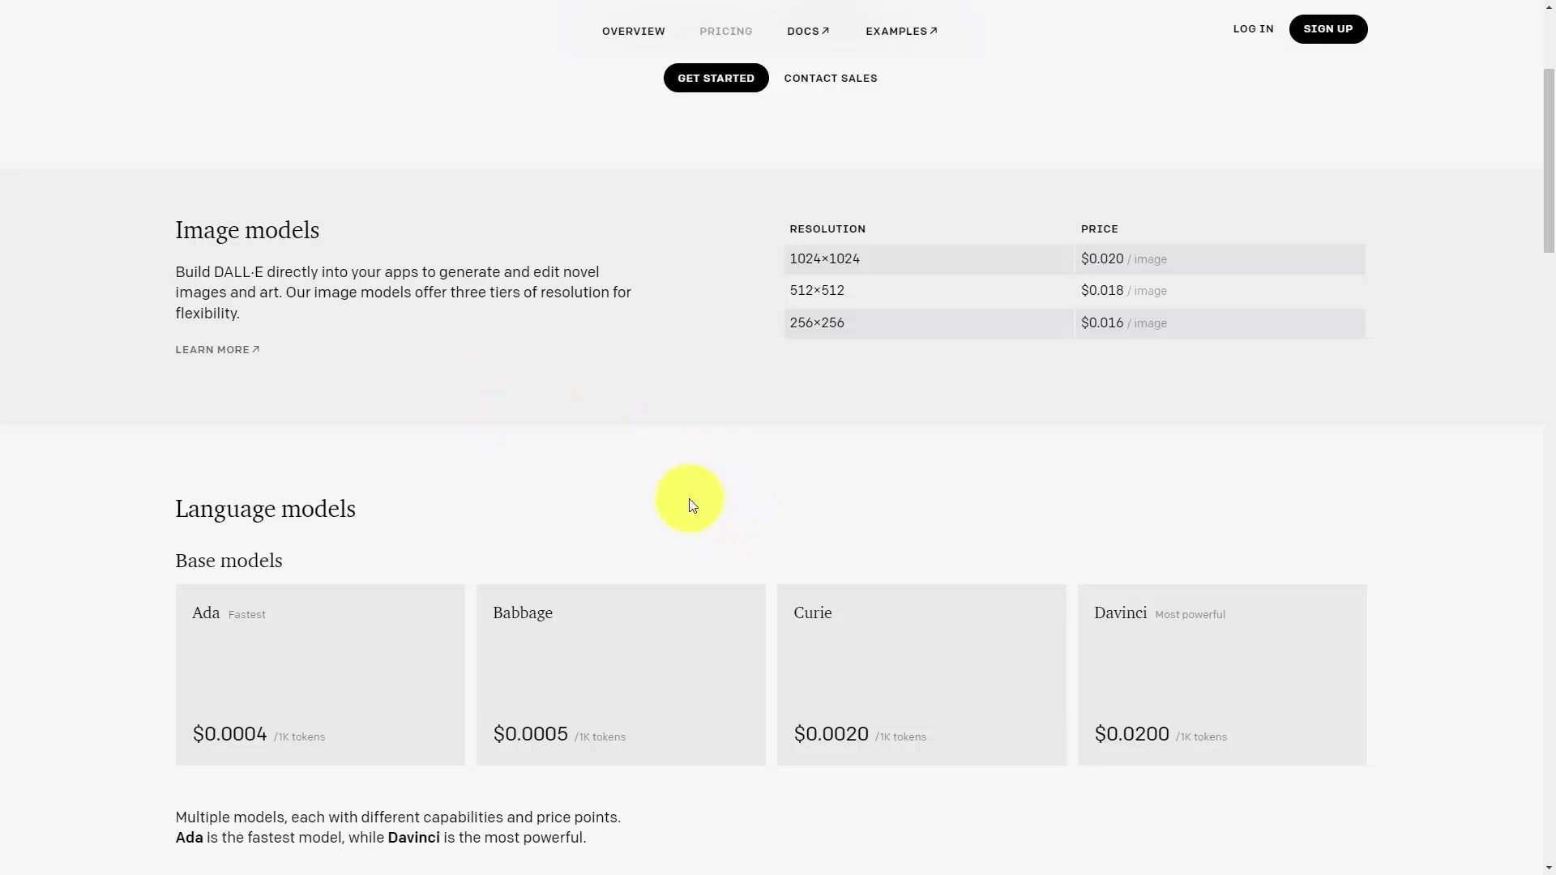
- Open the featured ChatGPT article from the OpenAI homepage footer and look through its samples and the Methods section
{"action": "key", "text": "End"}
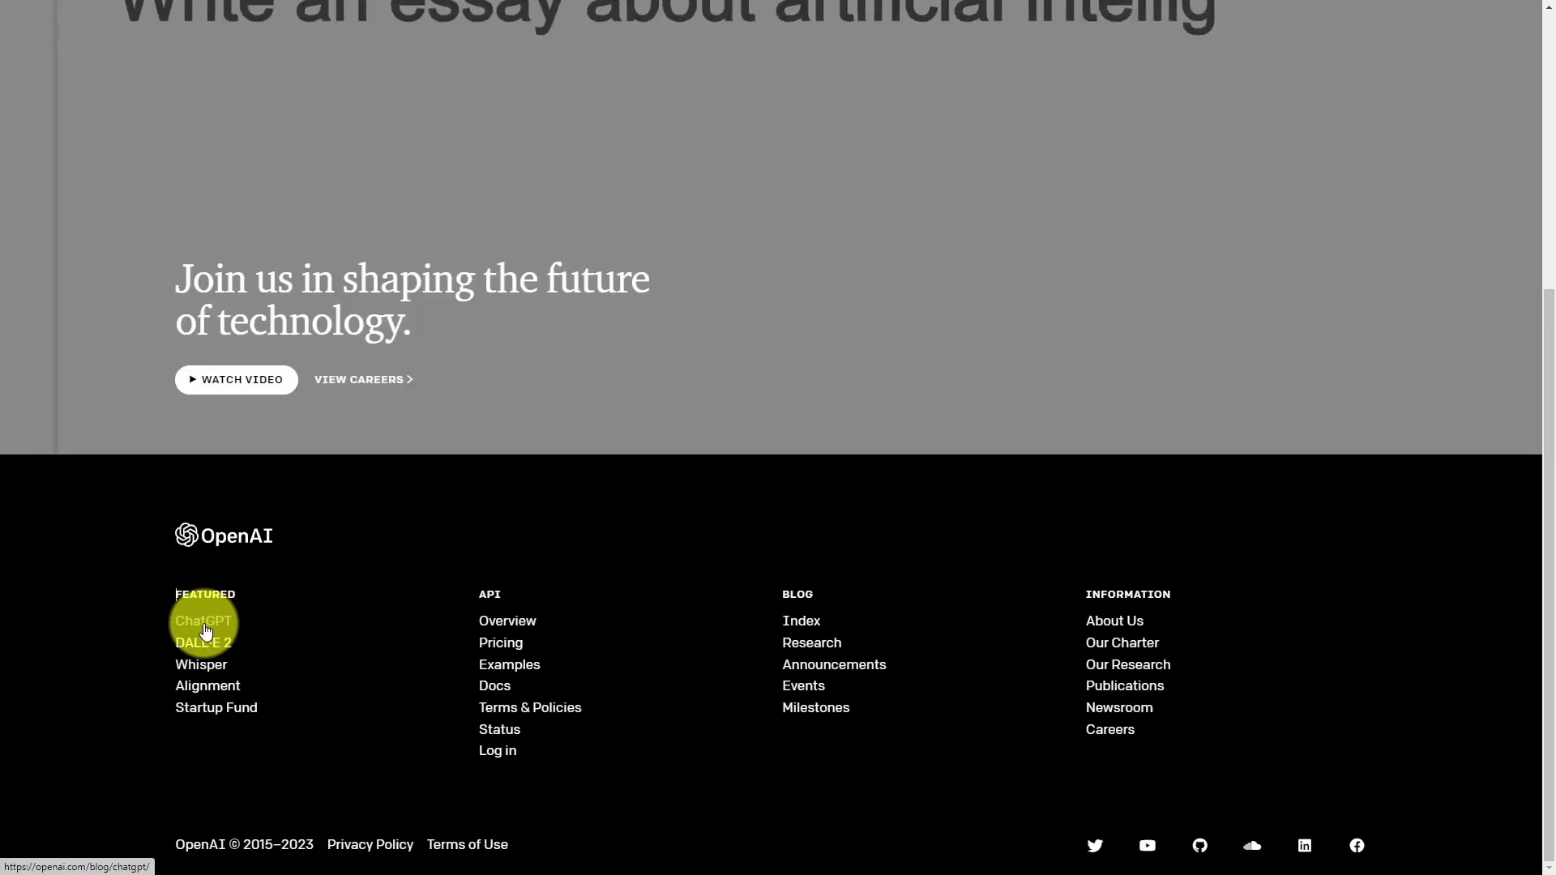
{"action": "left_click", "coordinate": [207, 629]}
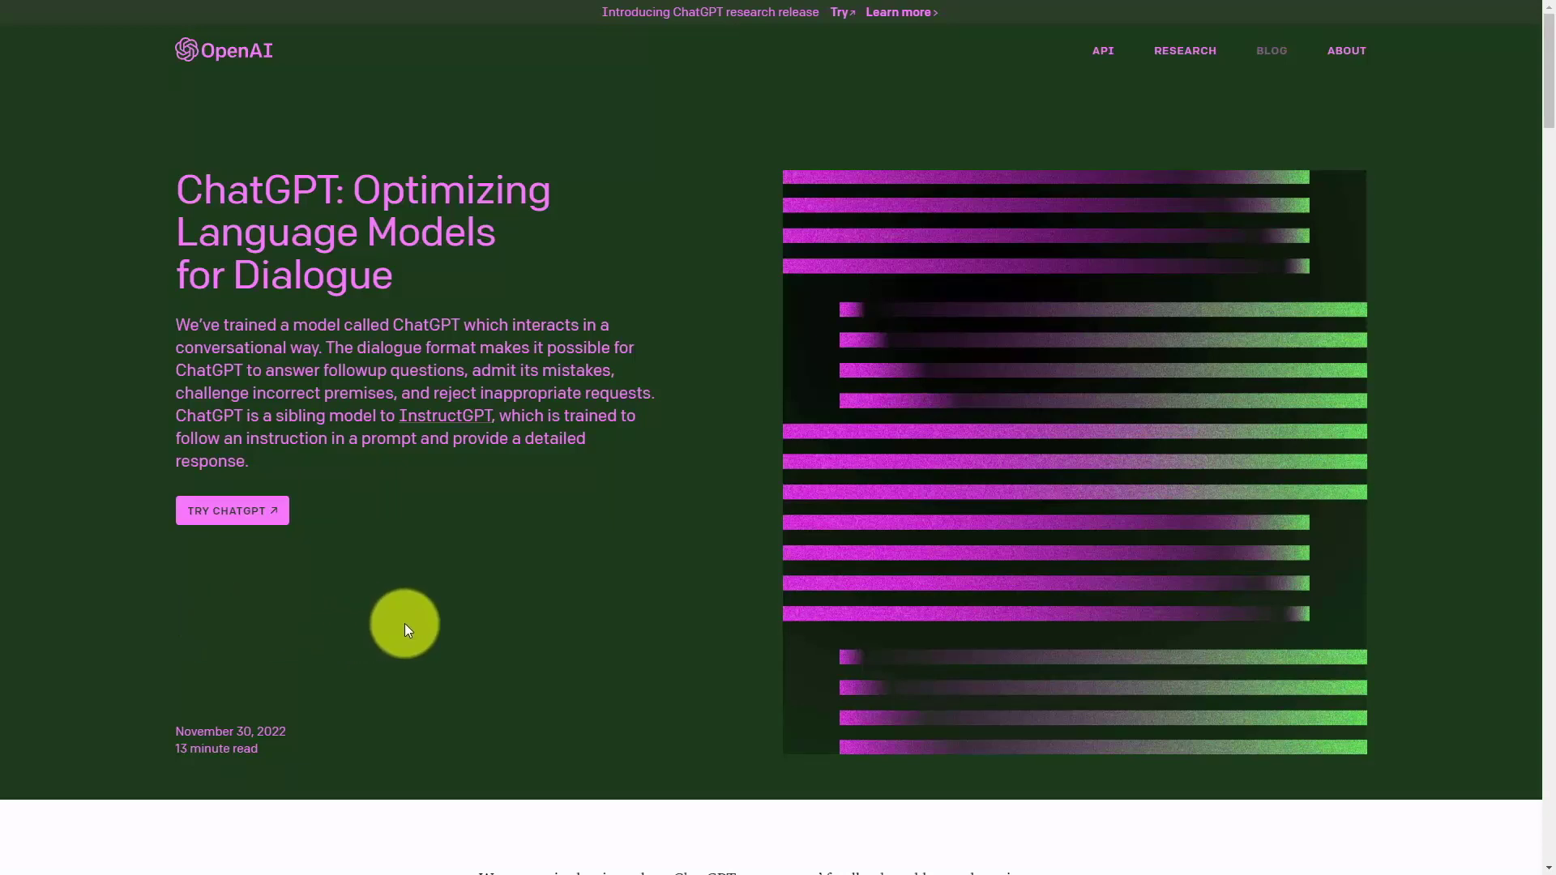
{"action": "scroll", "coordinate": [405, 624], "scroll_direction": "down", "scroll_amount": 10}
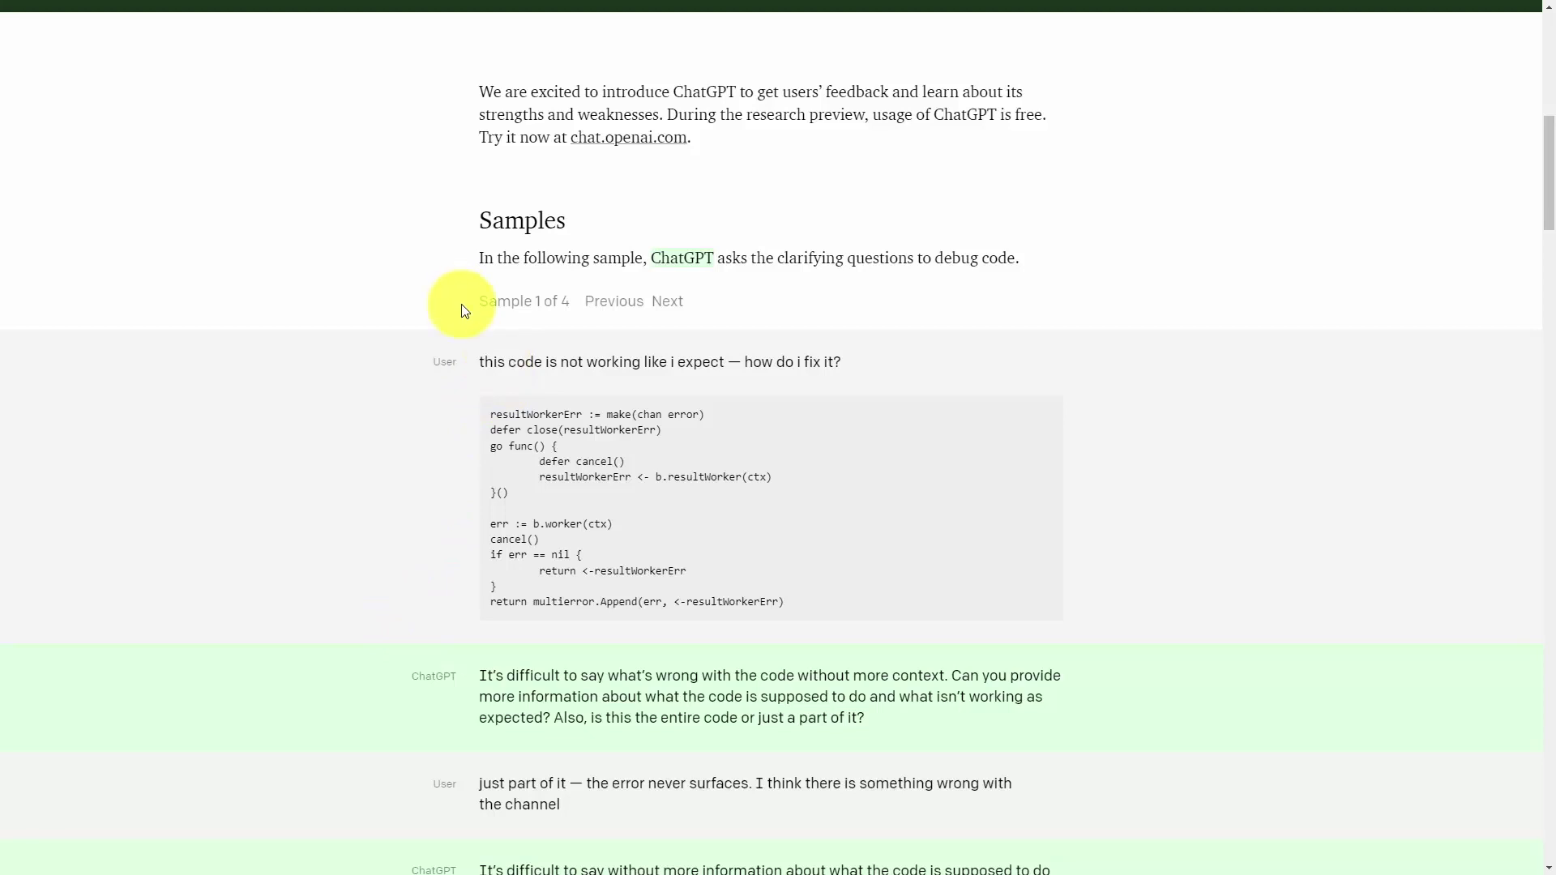
{"action": "scroll", "coordinate": [463, 312], "scroll_direction": "down", "scroll_amount": 15}
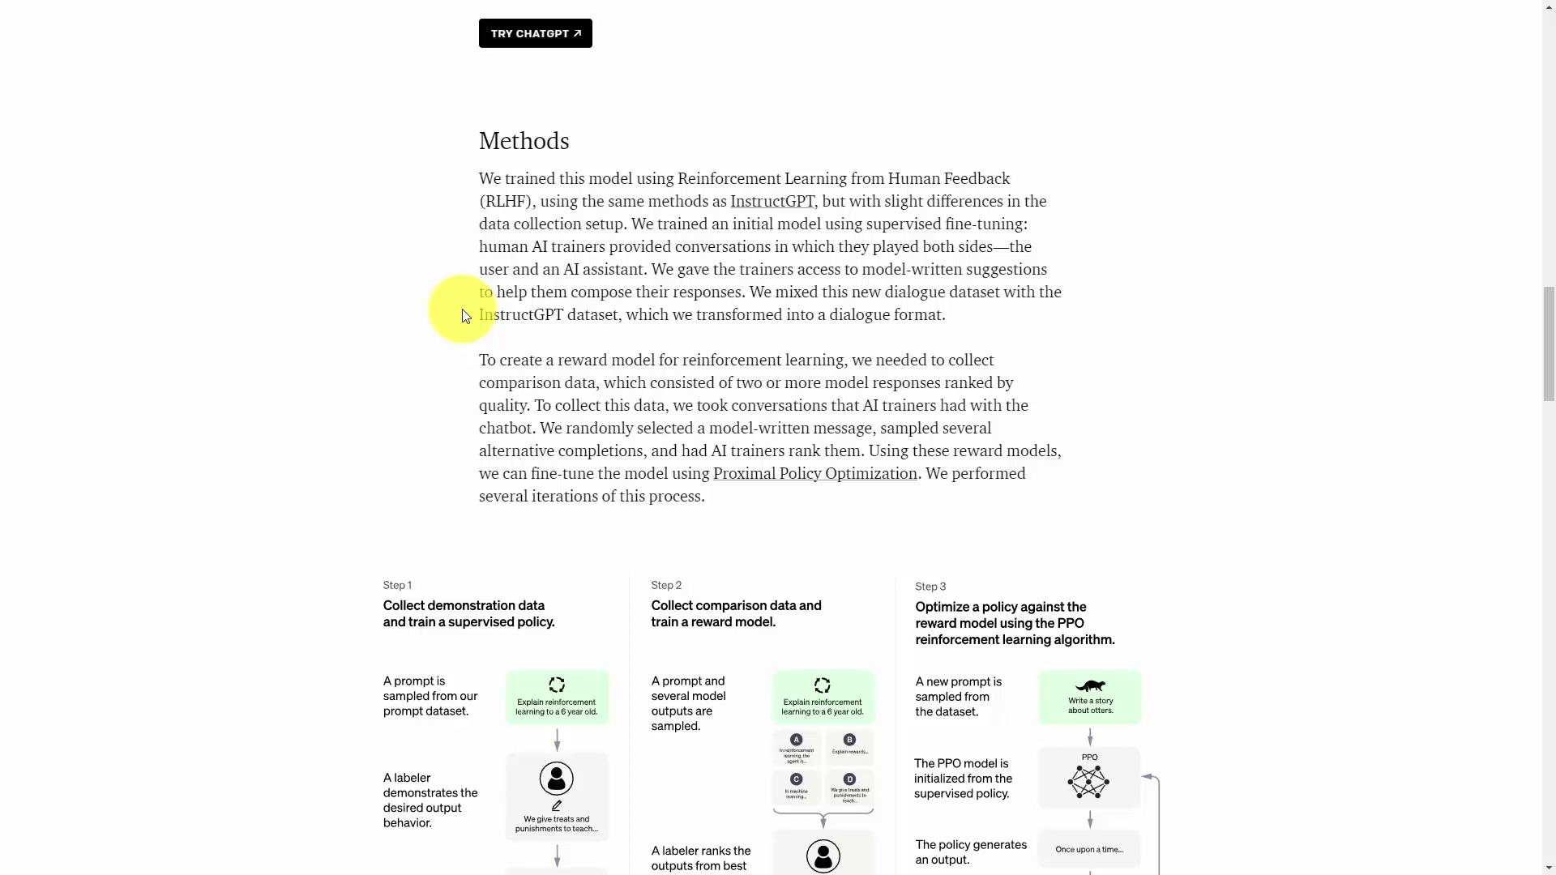
- Read the Limitations section of the ChatGPT article, including the part leading into Iterative deployment
{"action": "scroll", "coordinate": [369, 277], "scroll_direction": "down", "scroll_amount": 10}
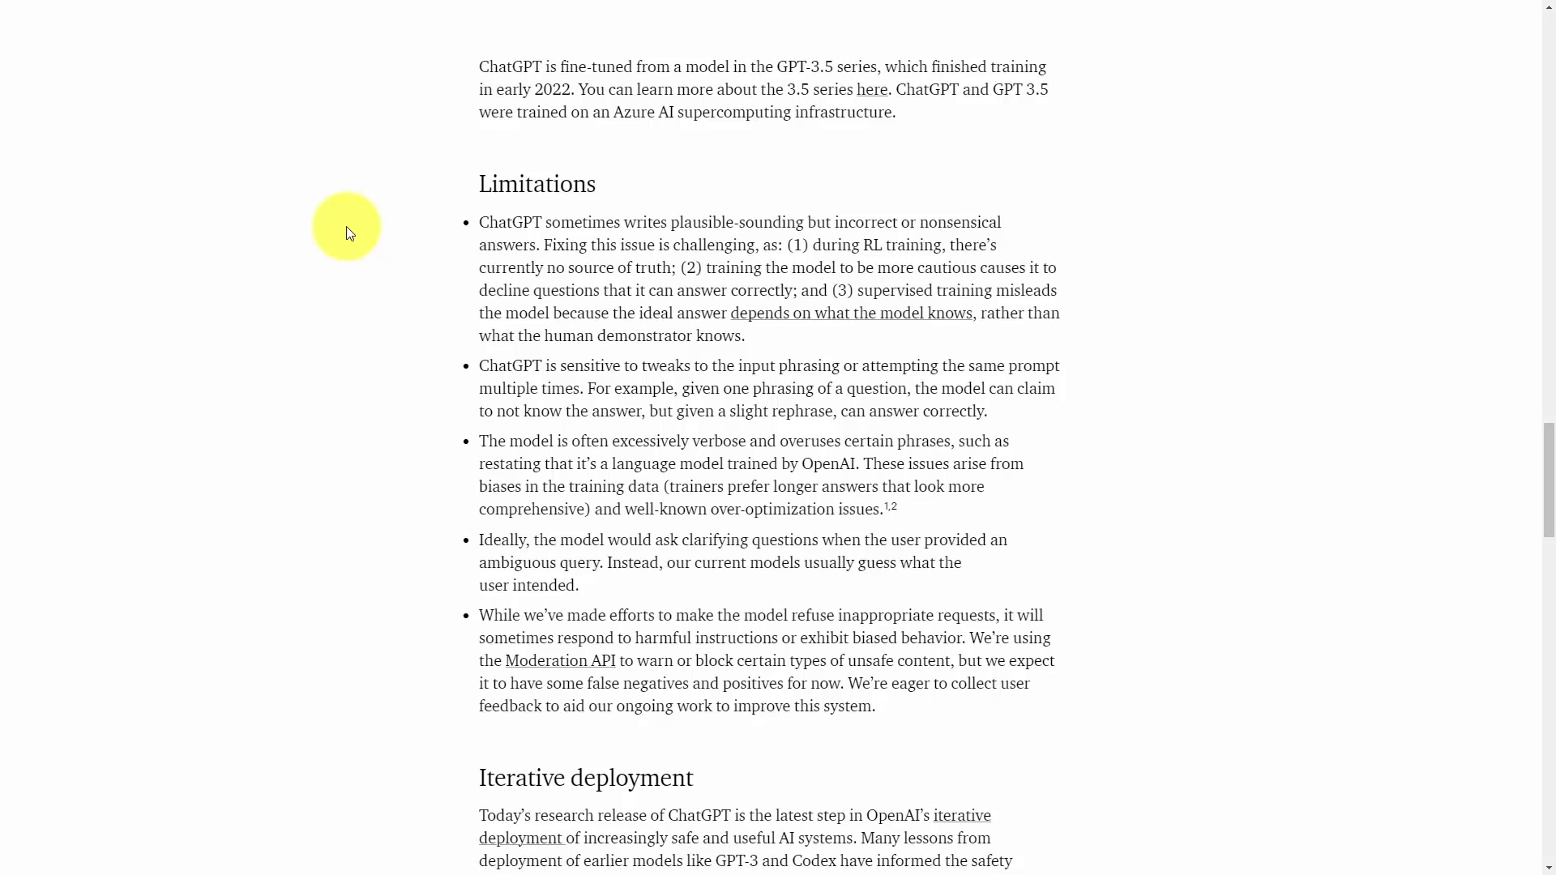
{"action": "scroll", "coordinate": [350, 233], "scroll_direction": "down", "scroll_amount": 1}
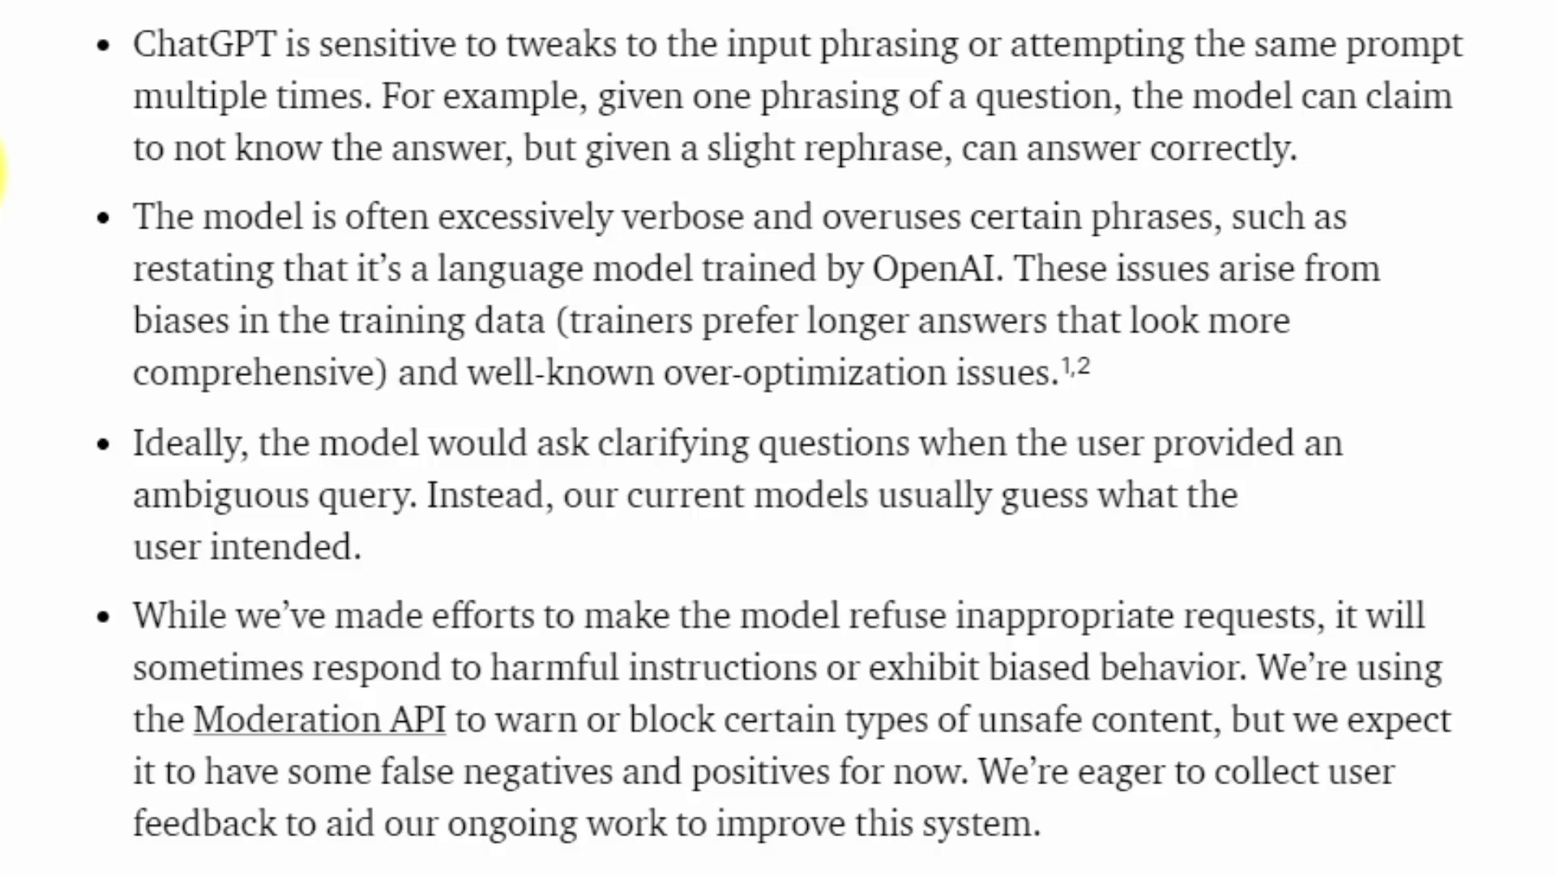
{"action": "scroll", "coordinate": [17, 163], "scroll_direction": "down", "scroll_amount": 2}
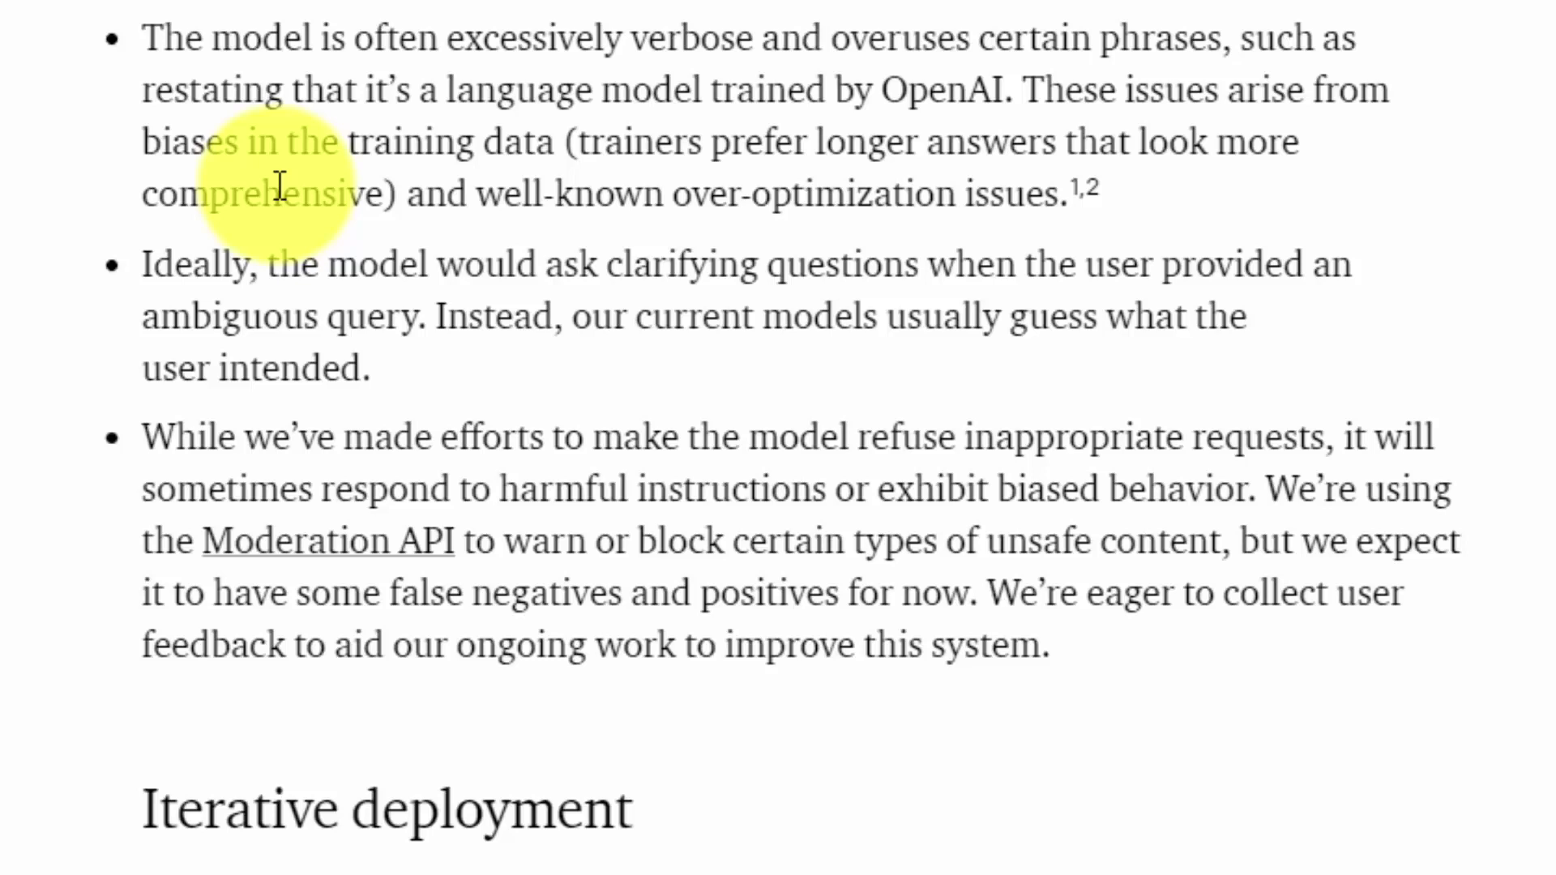
{"action": "scroll", "coordinate": [280, 186], "scroll_direction": "down", "scroll_amount": 2}
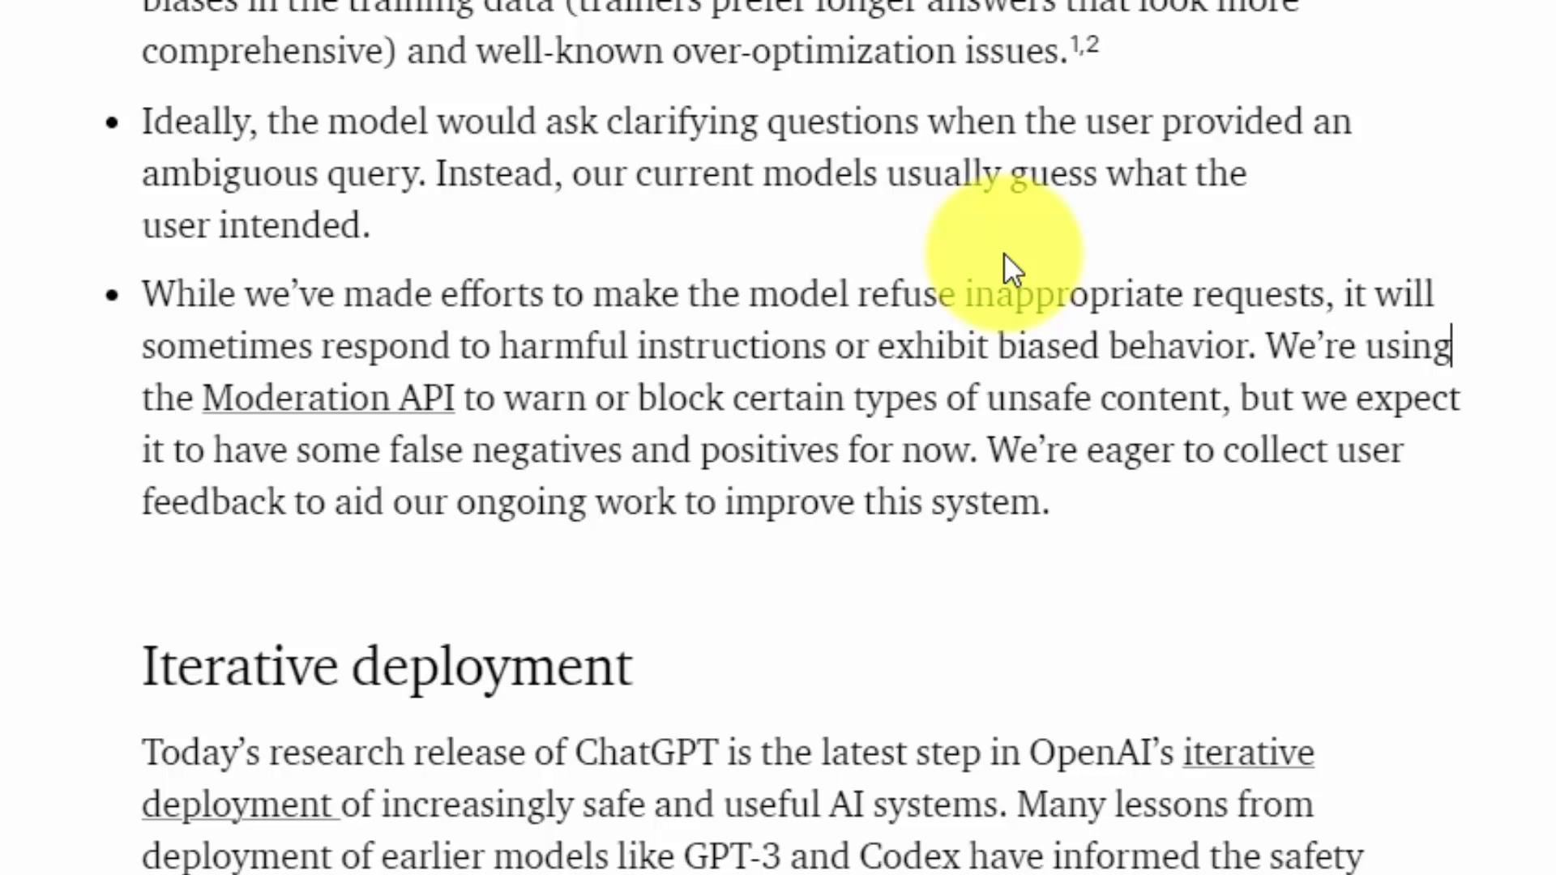
{"action": "scroll", "coordinate": [1004, 251], "scroll_direction": "down", "scroll_amount": 3}
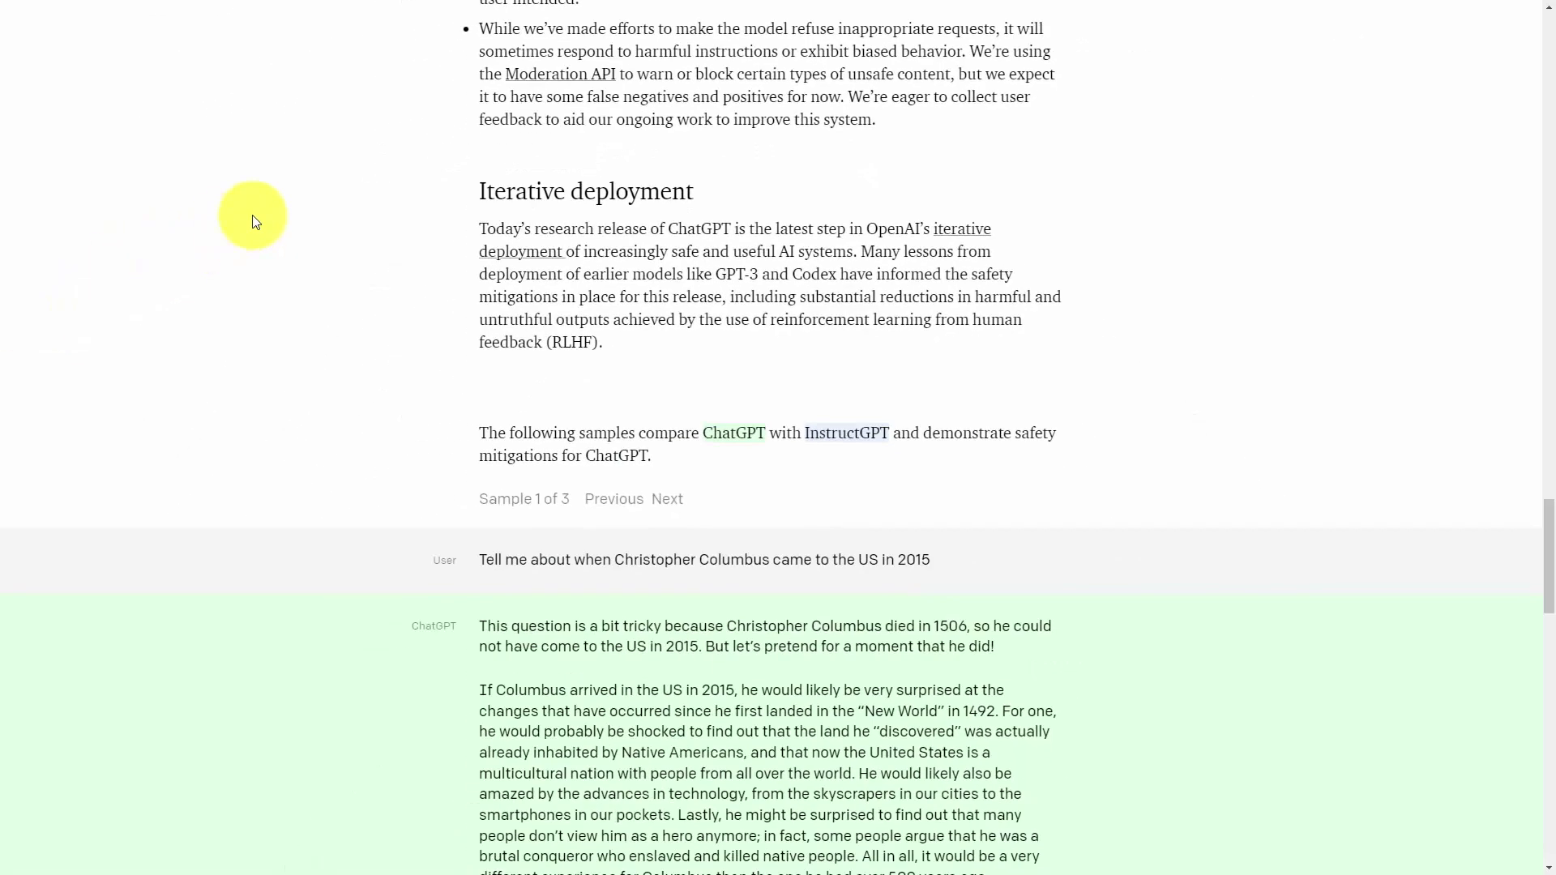
{"action": "scroll", "coordinate": [721, 394], "scroll_direction": "up", "scroll_amount": 5}
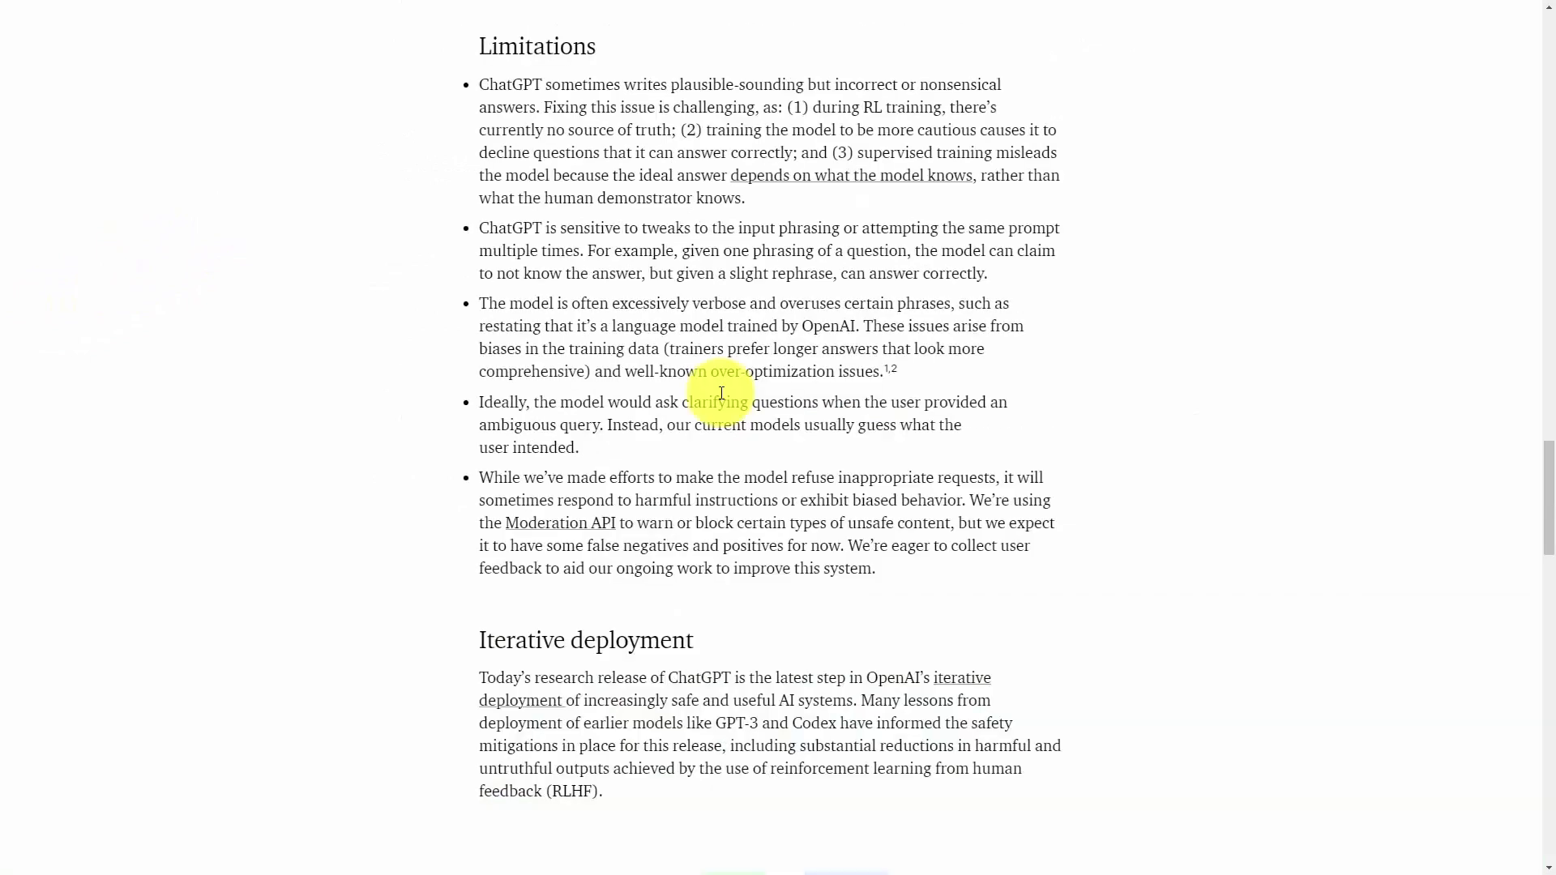
{"action": "scroll", "coordinate": [721, 394], "scroll_direction": "up", "scroll_amount": 3}
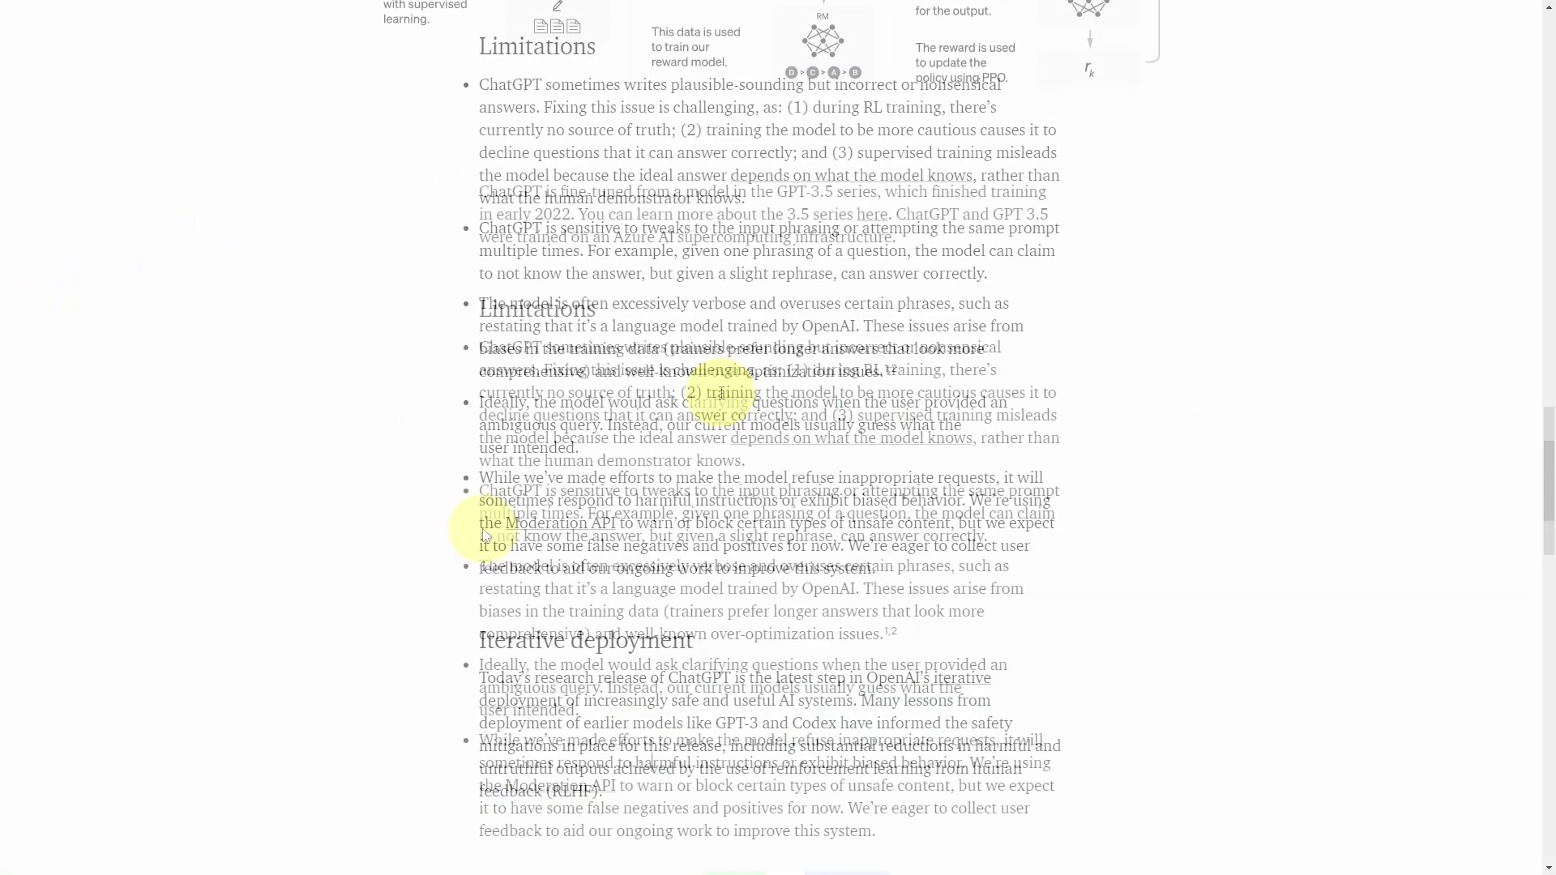
- Follow the article's link about the GPT-3.5 series and view the category options in the documentation site's Examples gallery
{"action": "left_click", "coordinate": [869, 219]}
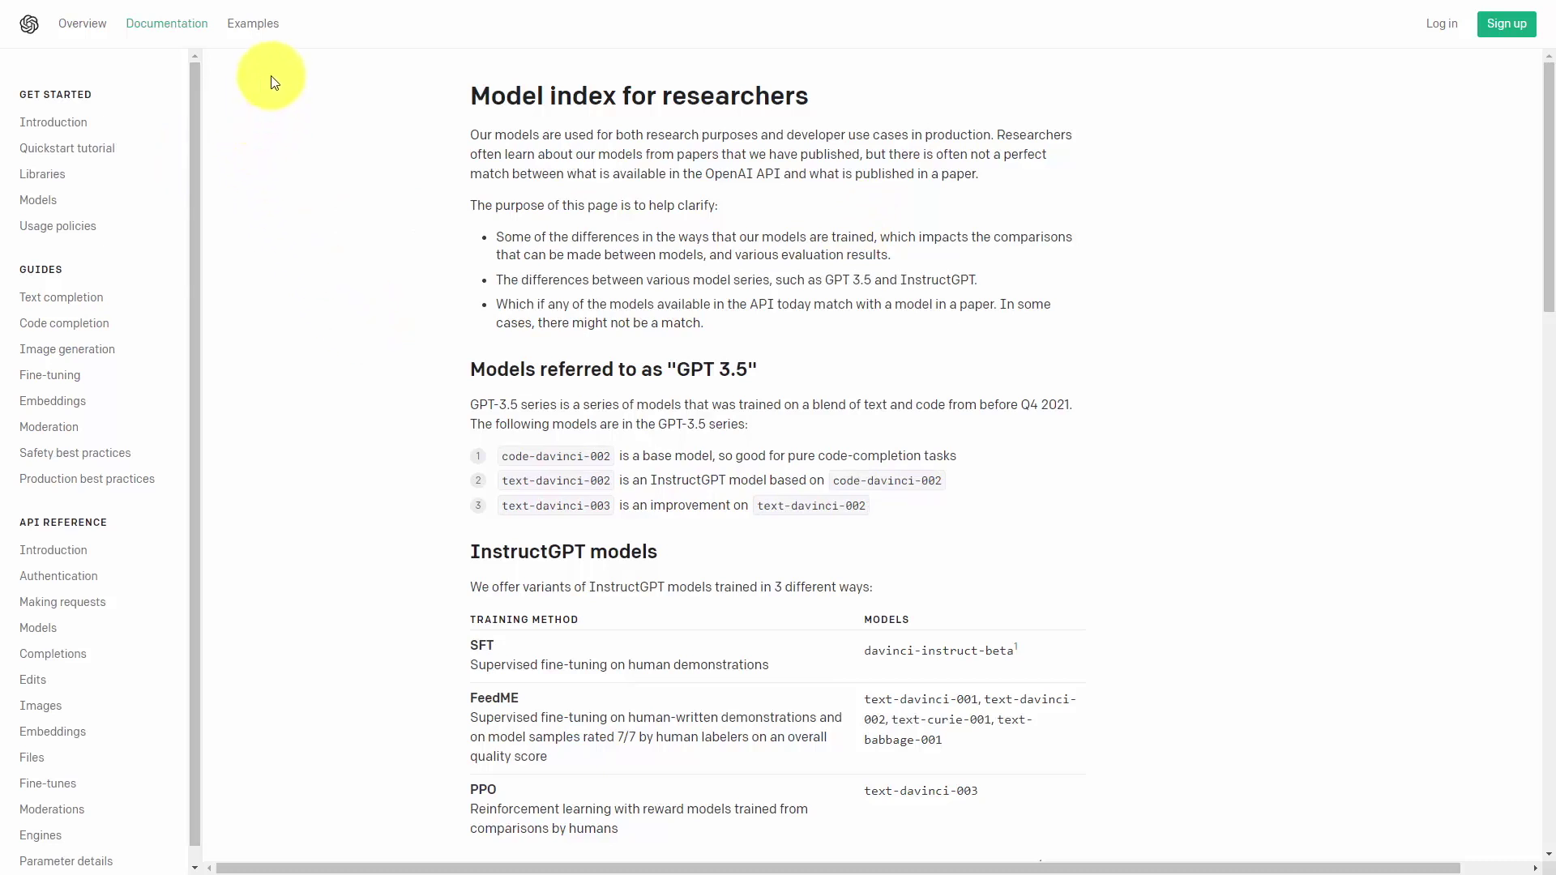
{"action": "left_click", "coordinate": [256, 23]}
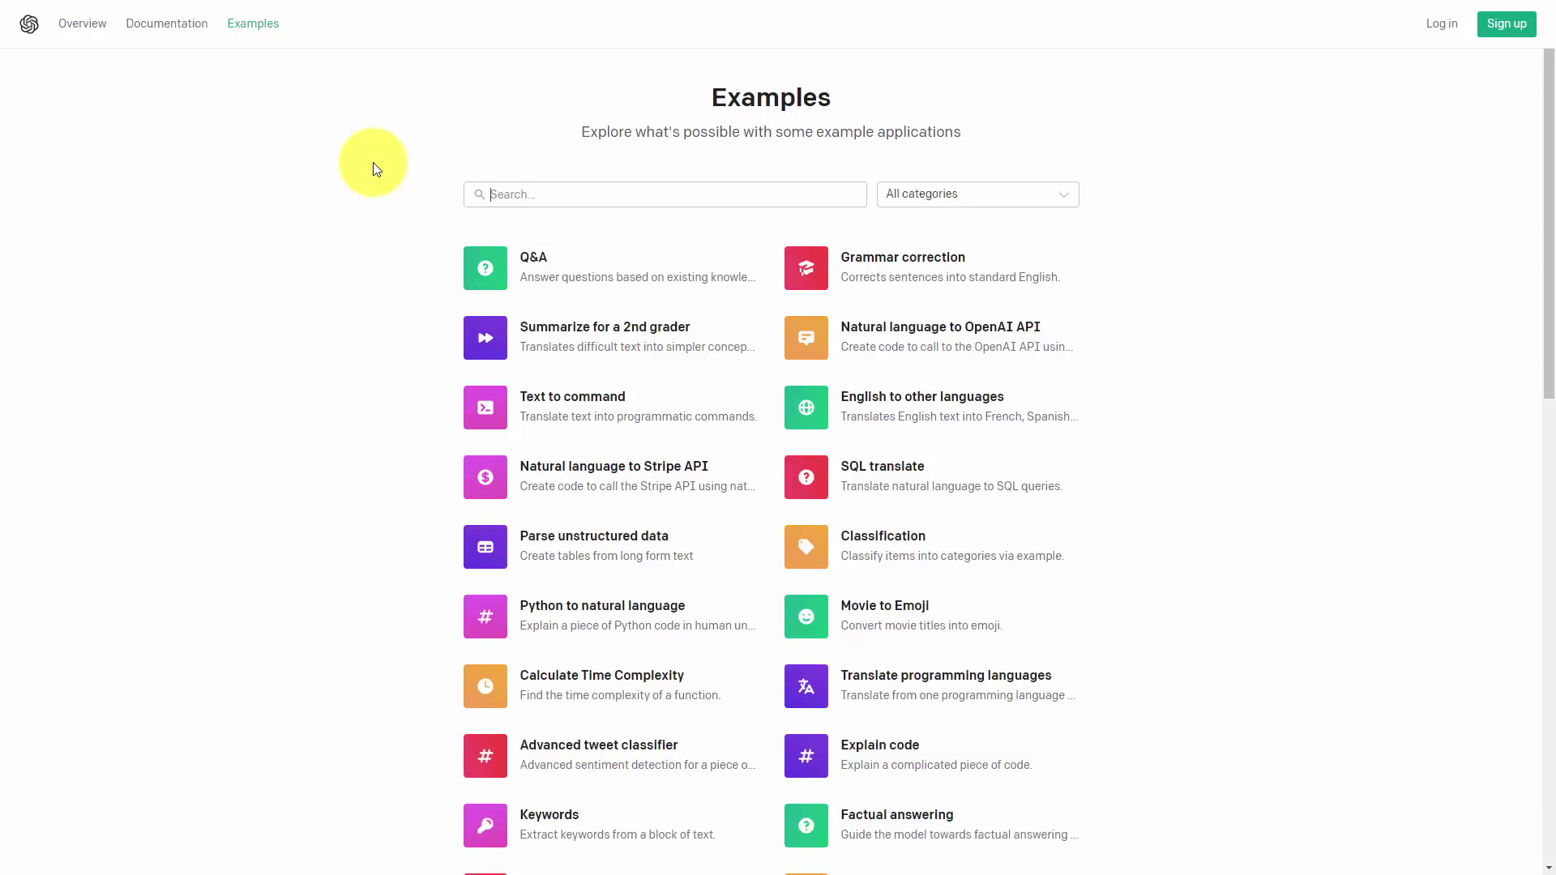
{"action": "left_click", "coordinate": [973, 195]}
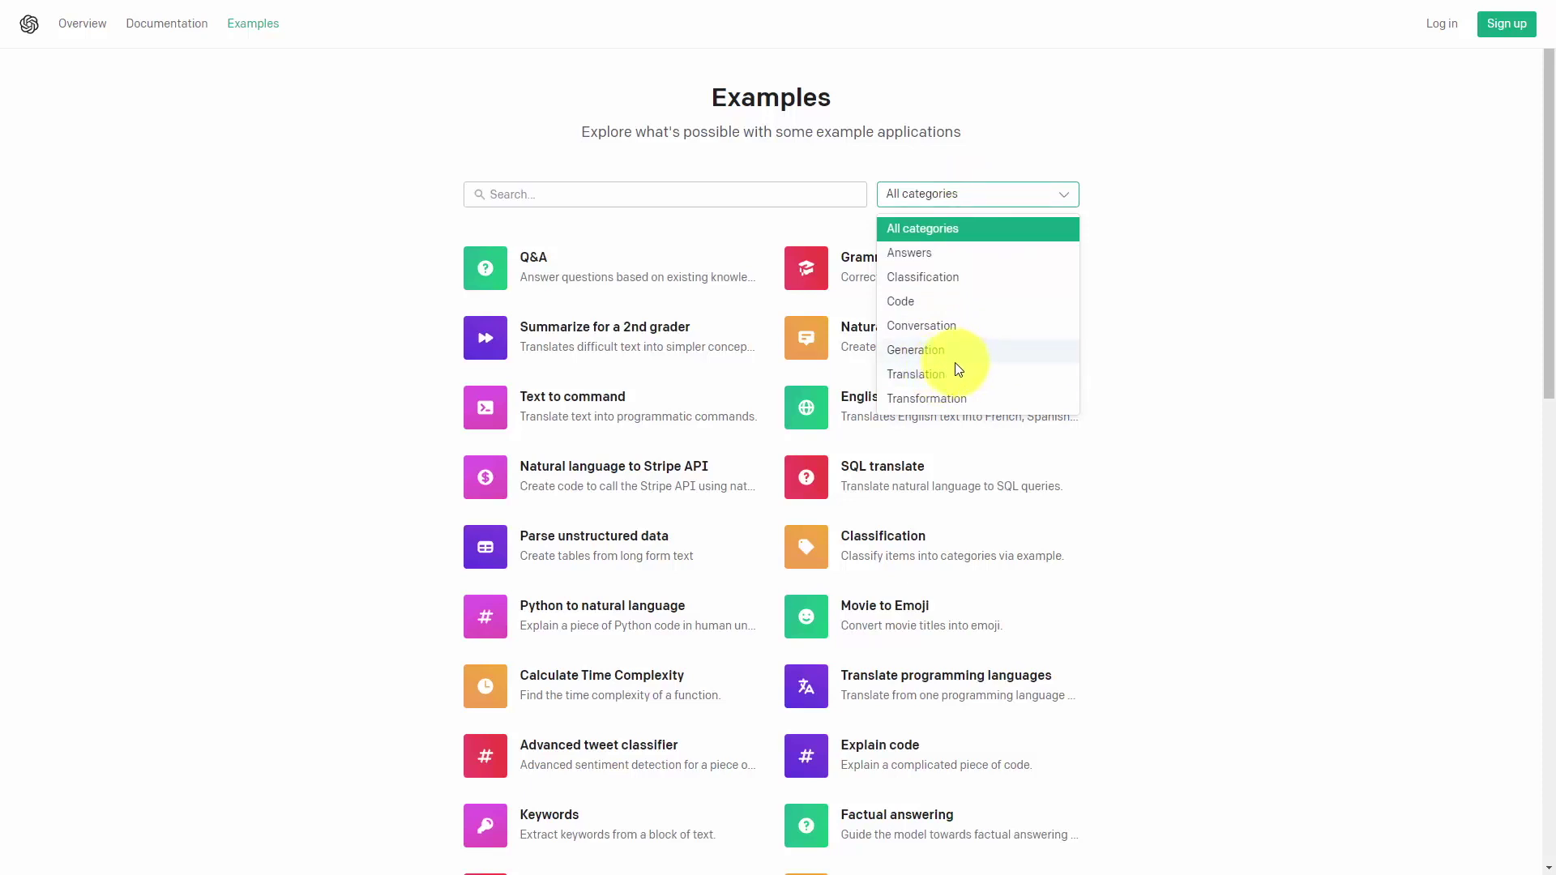
{"action": "left_click", "coordinate": [289, 290]}
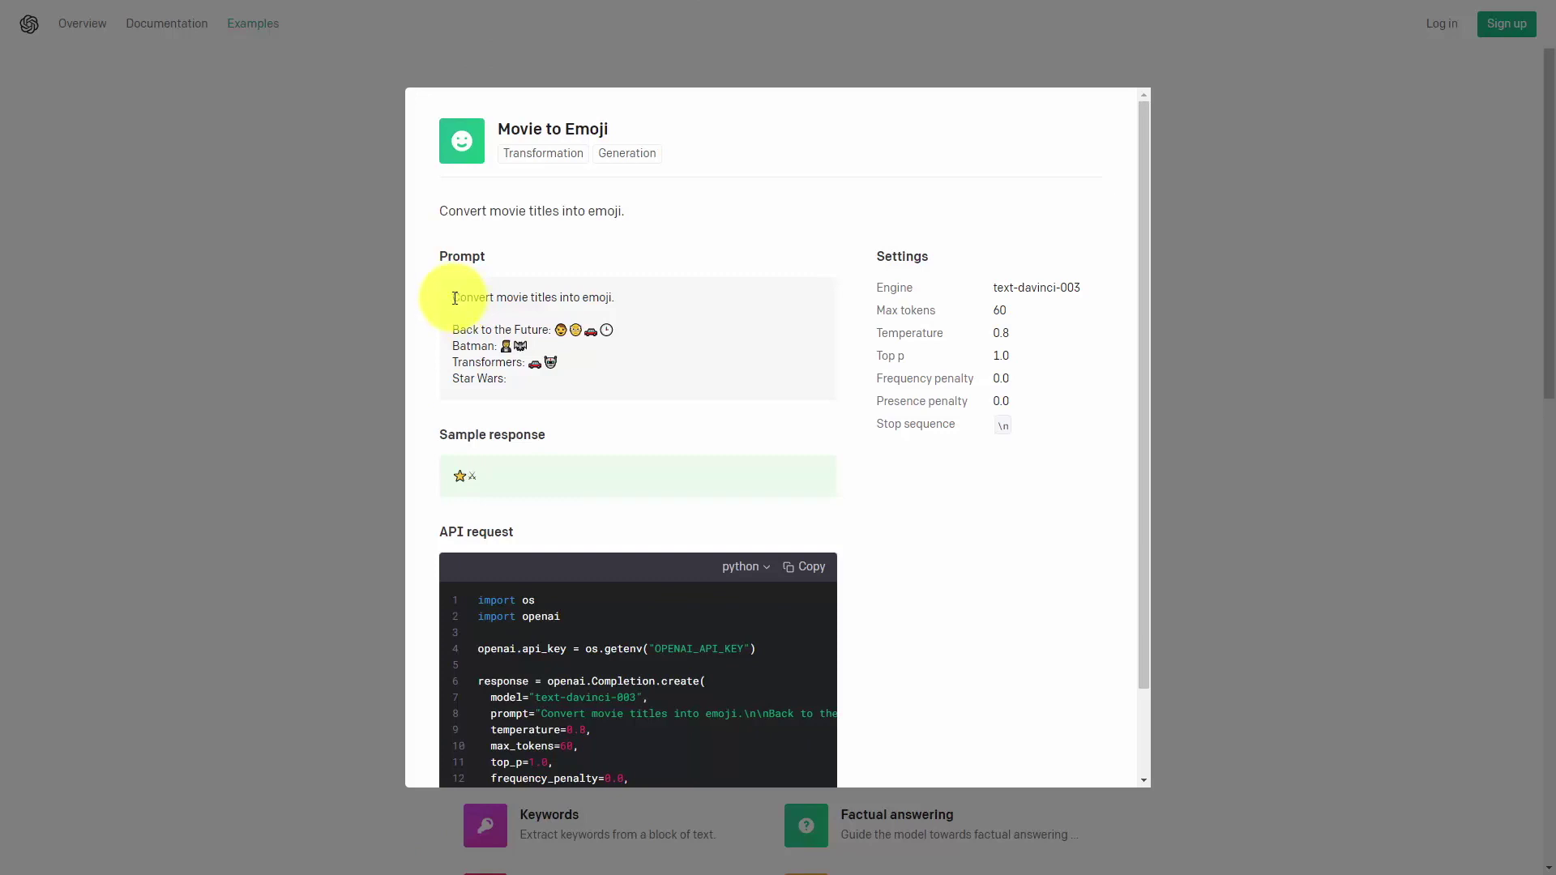
- Copy the prompt line "Convert movie titles into emoji." from the Movie to Emoji example and paste it into the ChatGPT message
{"action": "left_click_drag", "start_coordinate": [453, 296], "coordinate": [620, 309]}
{"action": "key", "text": "ctrl+c"}
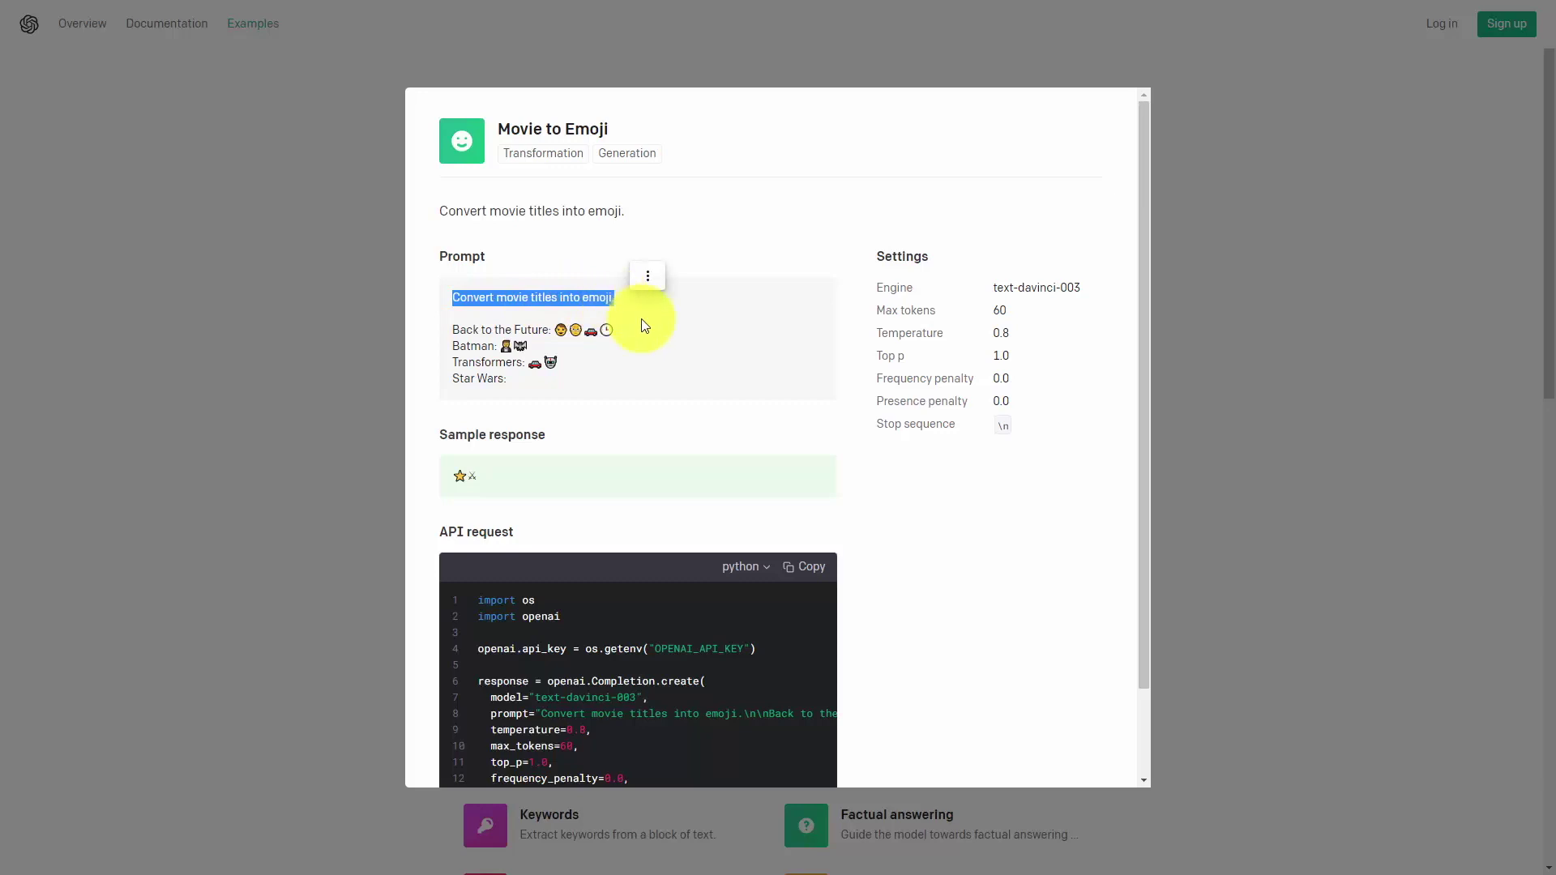
{"action": "key", "text": "alt+Tab"}
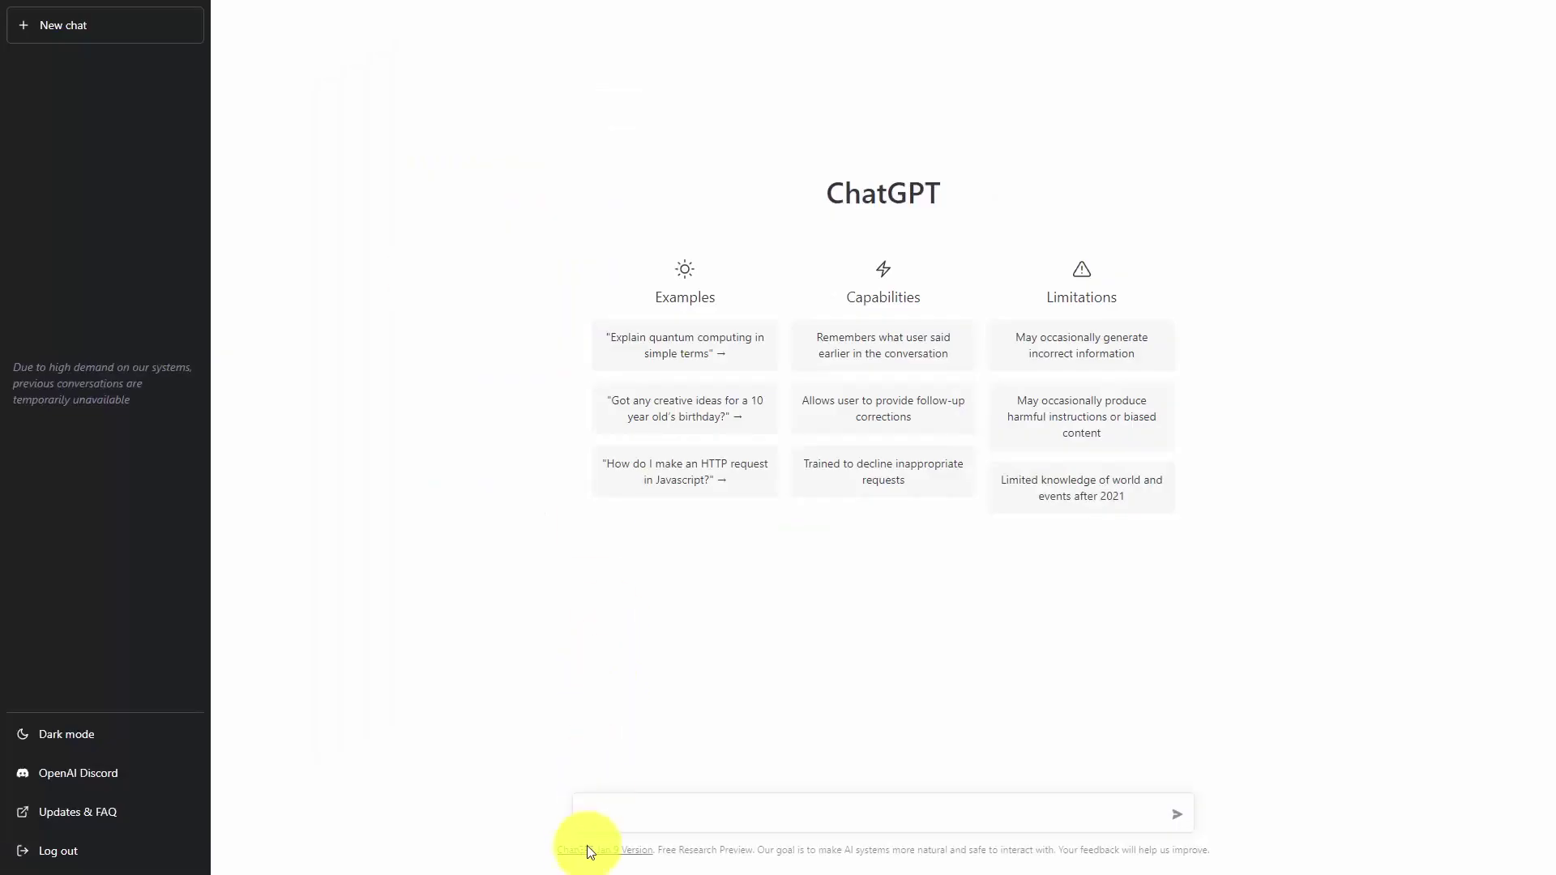
{"action": "left_click", "coordinate": [595, 812]}
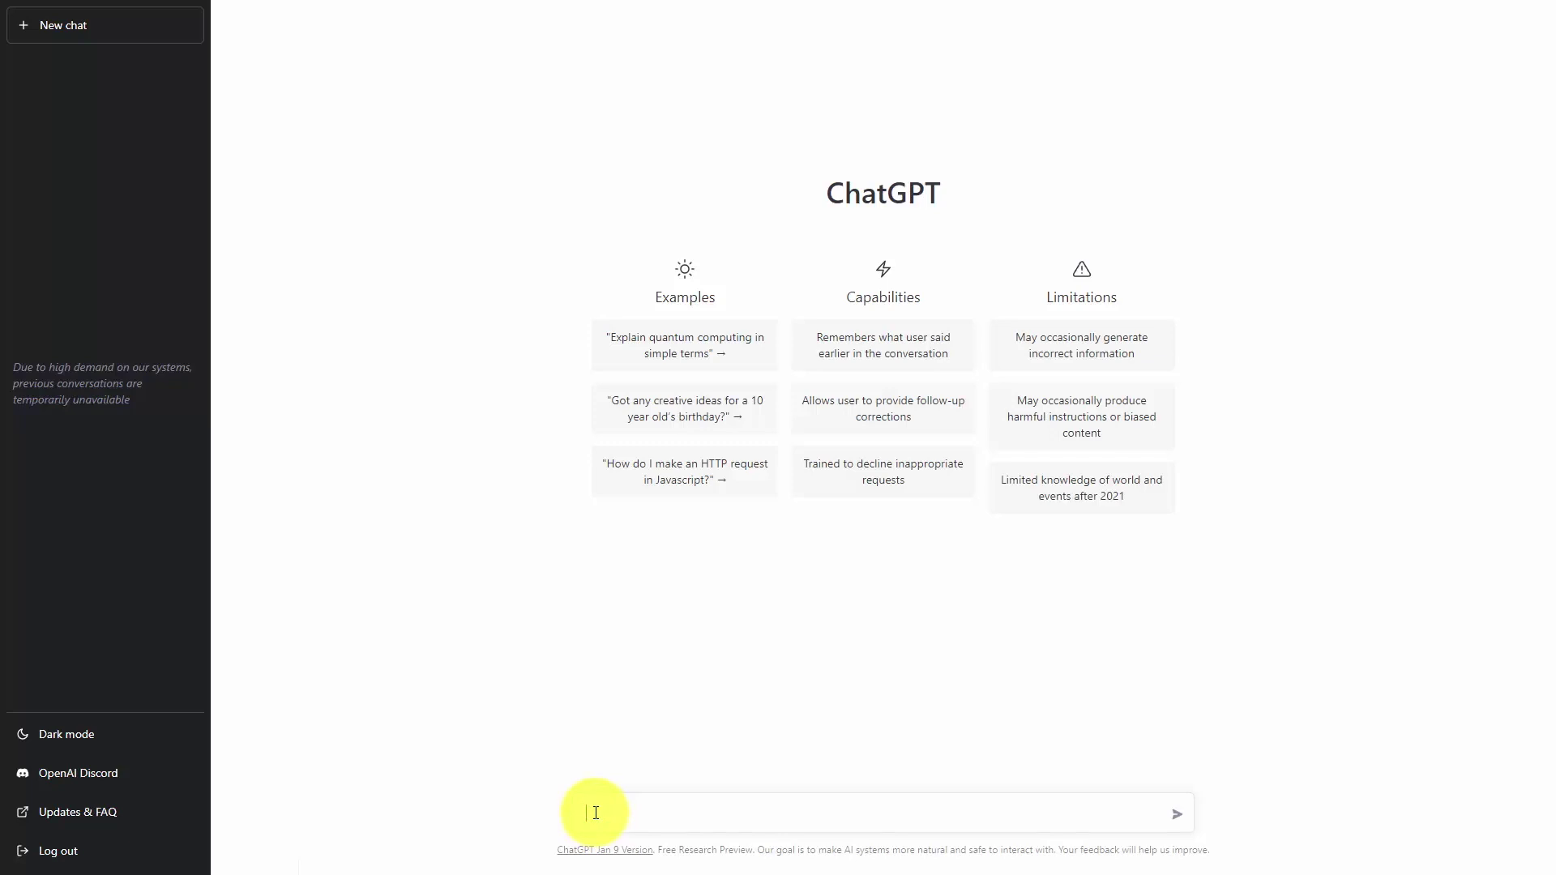
{"action": "key", "text": "ctrl+v"}
- Below a blank line in the message, list "Gone with the wind", "Raiders of the lost ark", "The Matrix" and "The Two Towers" on separate lines
{"action": "key", "text": "shift+Return"}
{"action": "key", "text": "shift+Return"}
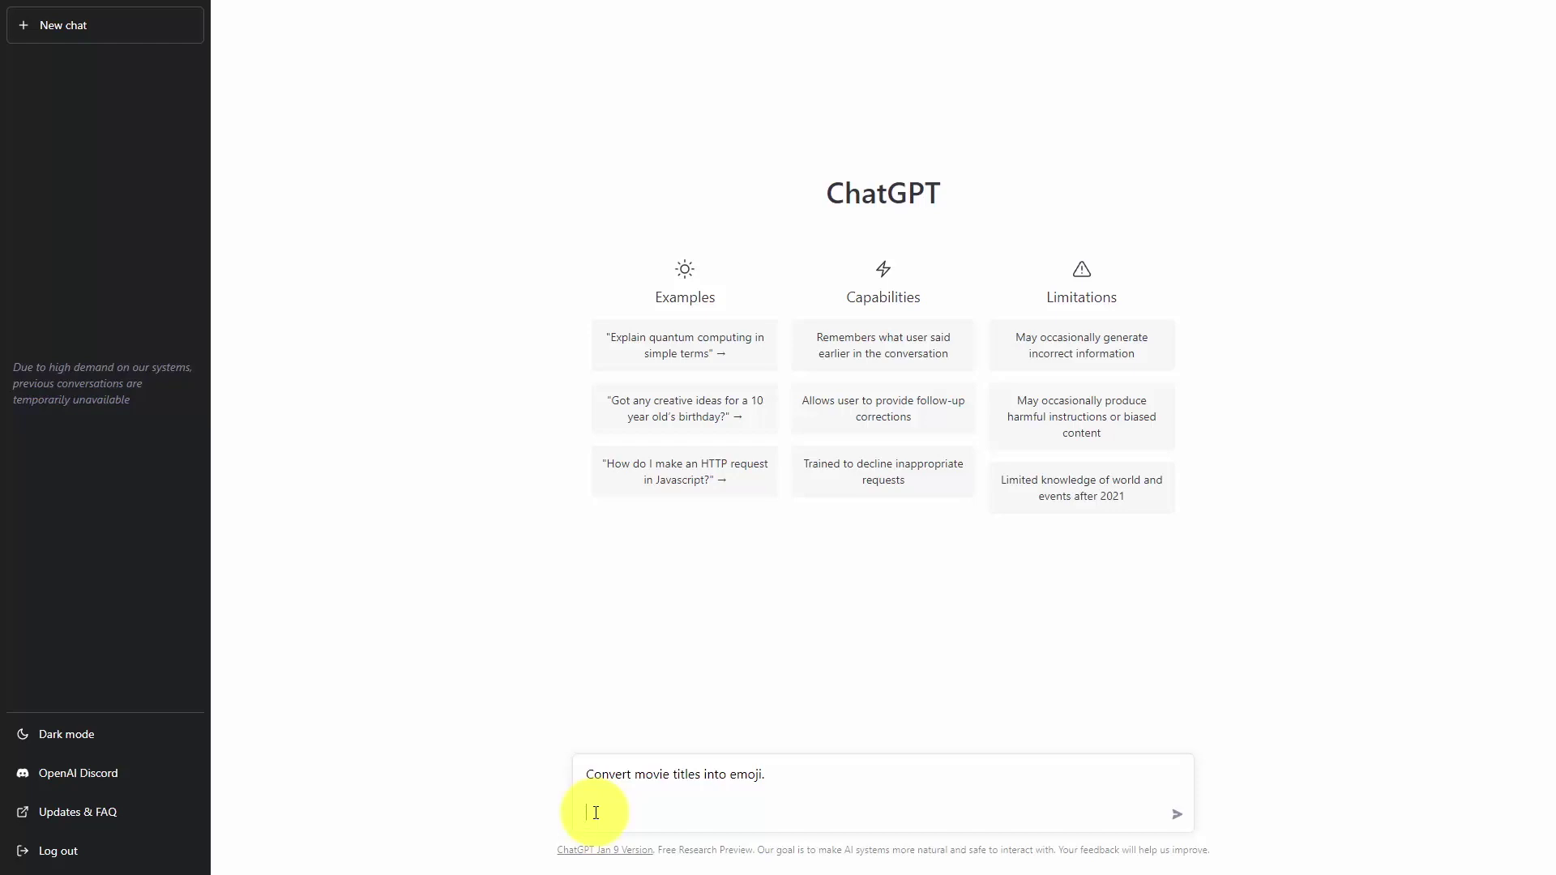
{"action": "type", "text": "Gone with the wind Raiders of the lost ark The Matrix The Two Towers"}
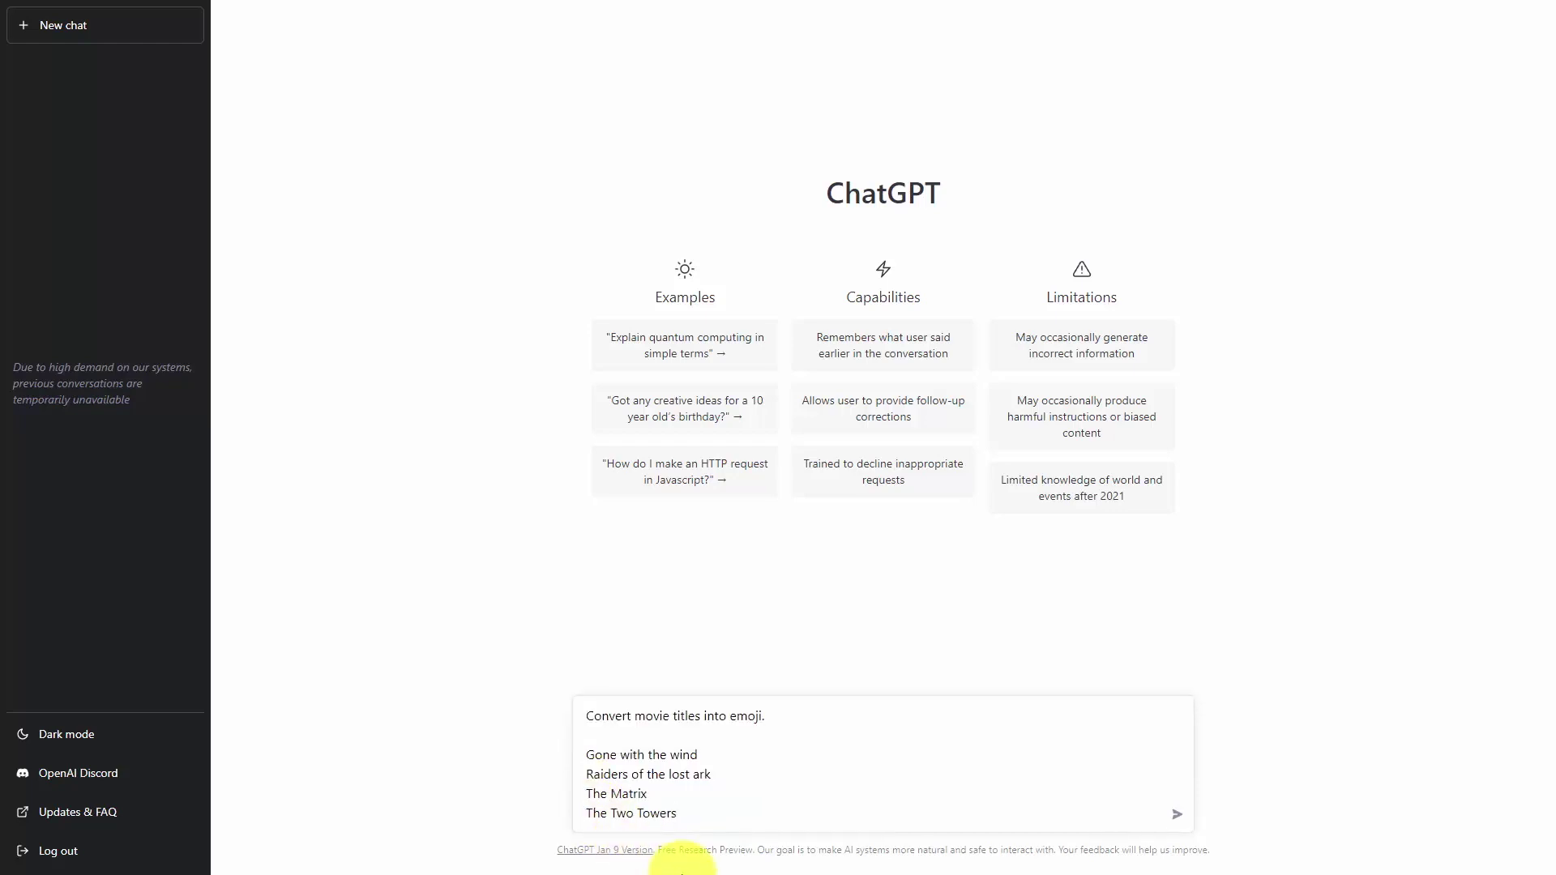
- Submit the prompt asking for the four listed movie titles to be converted into emoji
{"action": "key", "text": "Return"}
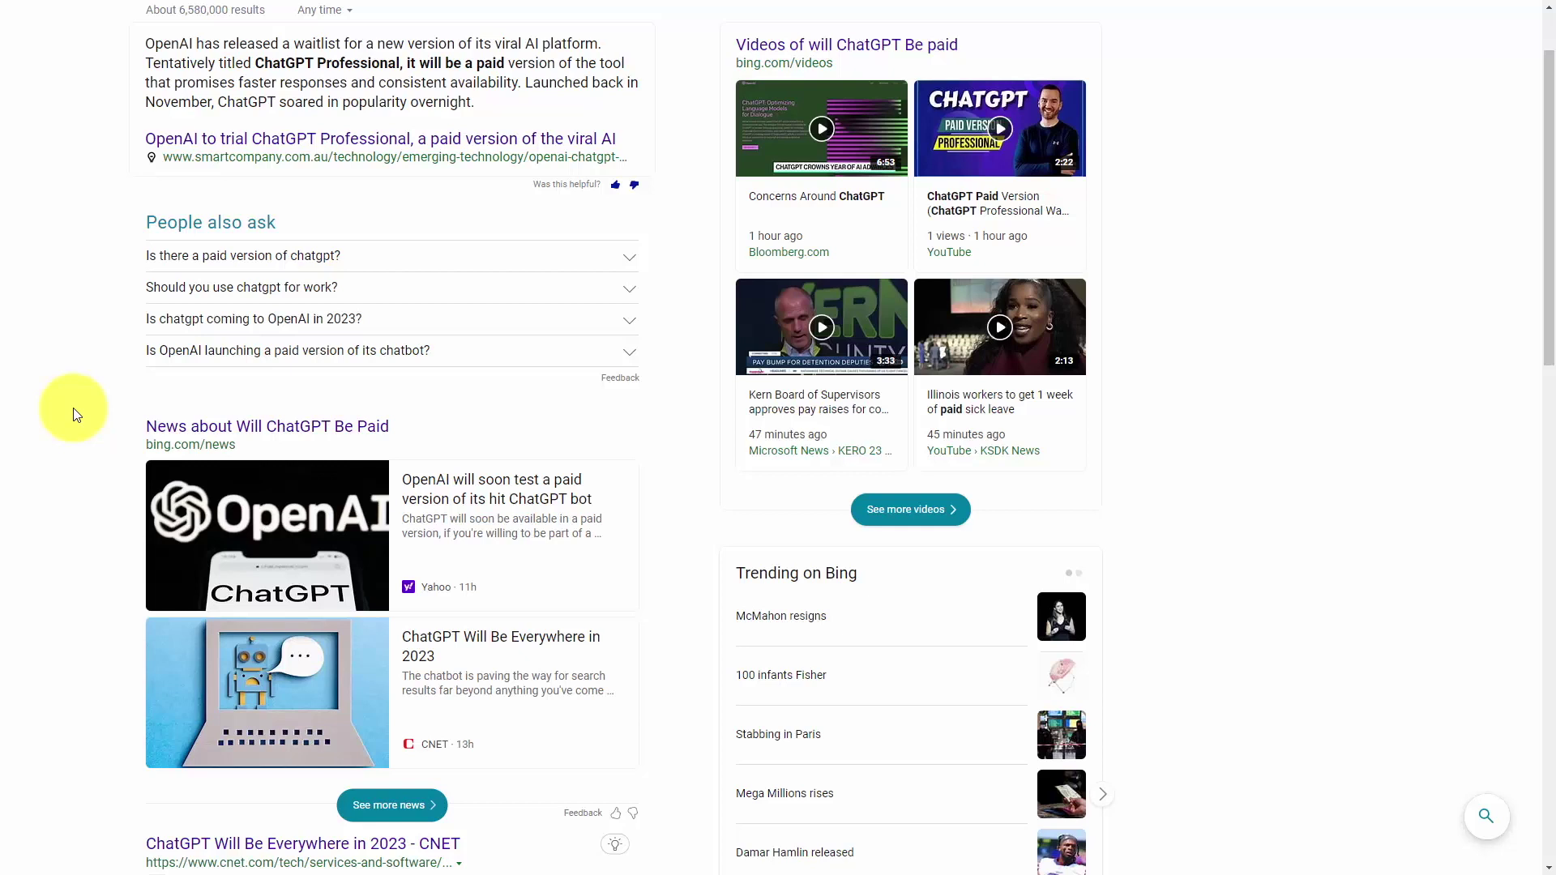
- Look over the search results on whether ChatGPT will be paid, and follow the SmartCompany article's waitlist link for paid ChatGPT access
{"action": "scroll", "coordinate": [140, 444], "scroll_direction": "up", "scroll_amount": 1}
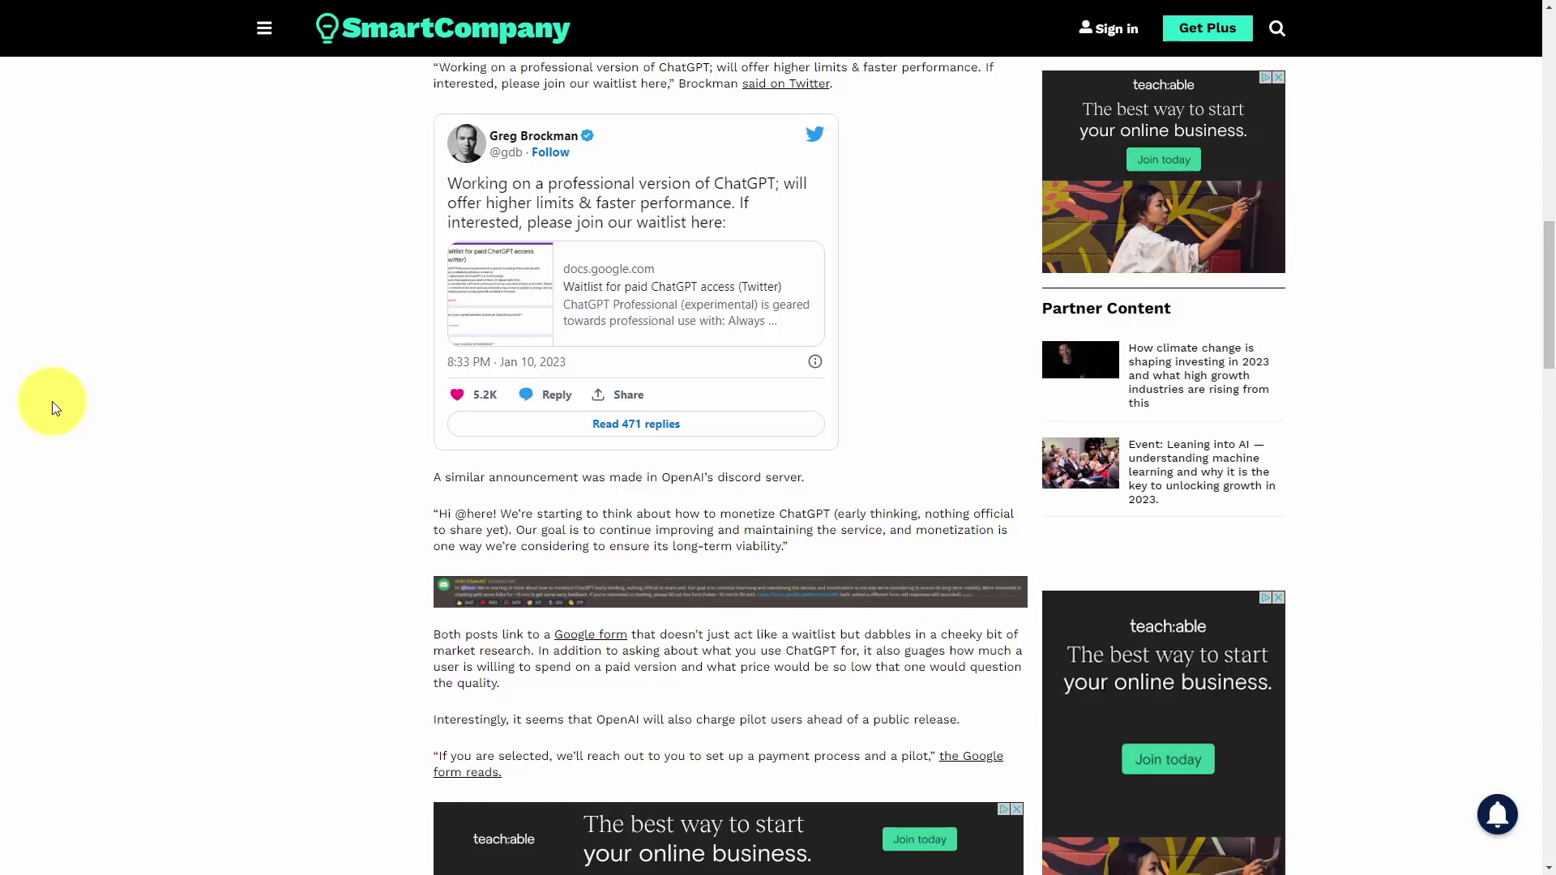
{"action": "left_click", "coordinate": [586, 294]}
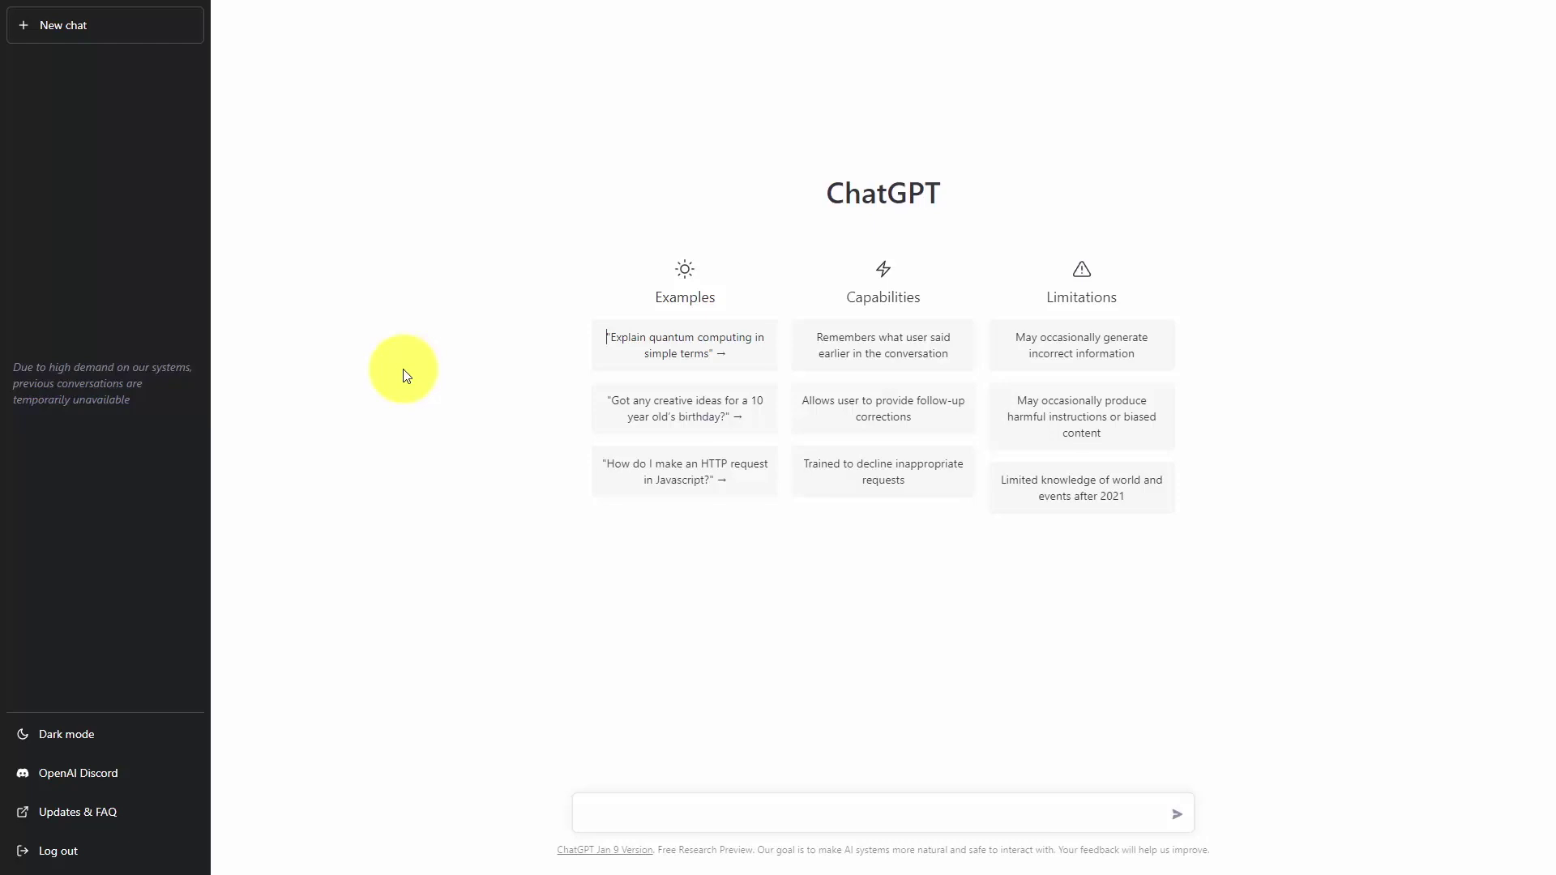
- Request 20 topics on "how to market your business on Facebook", and have the list rewritten with 20 topics excluding paid advertising
{"action": "type", "text": "Write a List of 20 topics on the topic of \"how to market your business on Facebook\""}
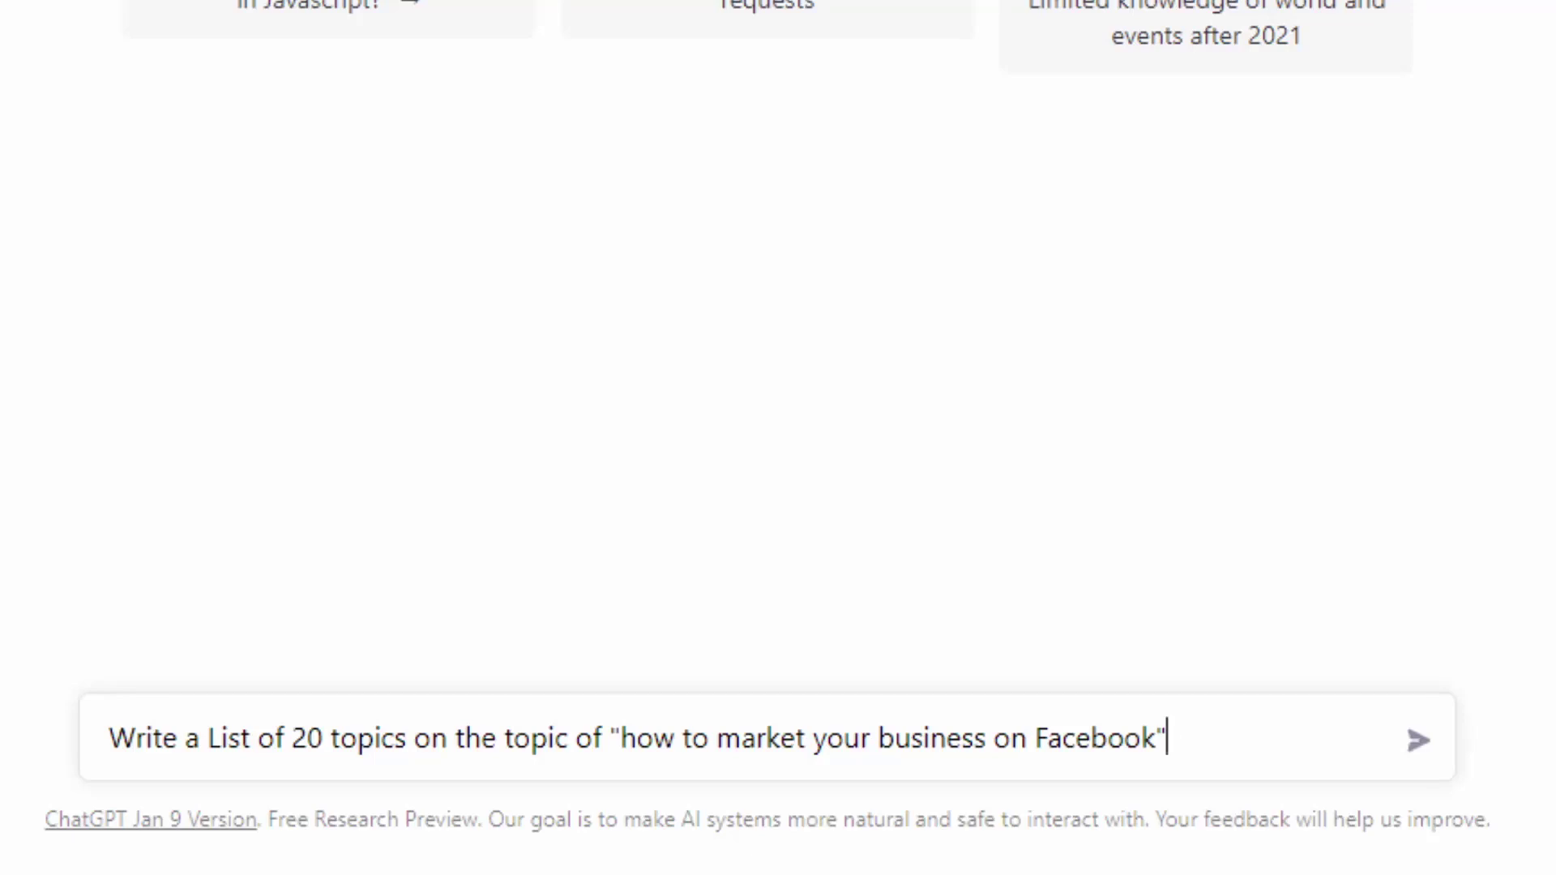
{"action": "key", "text": "Return"}
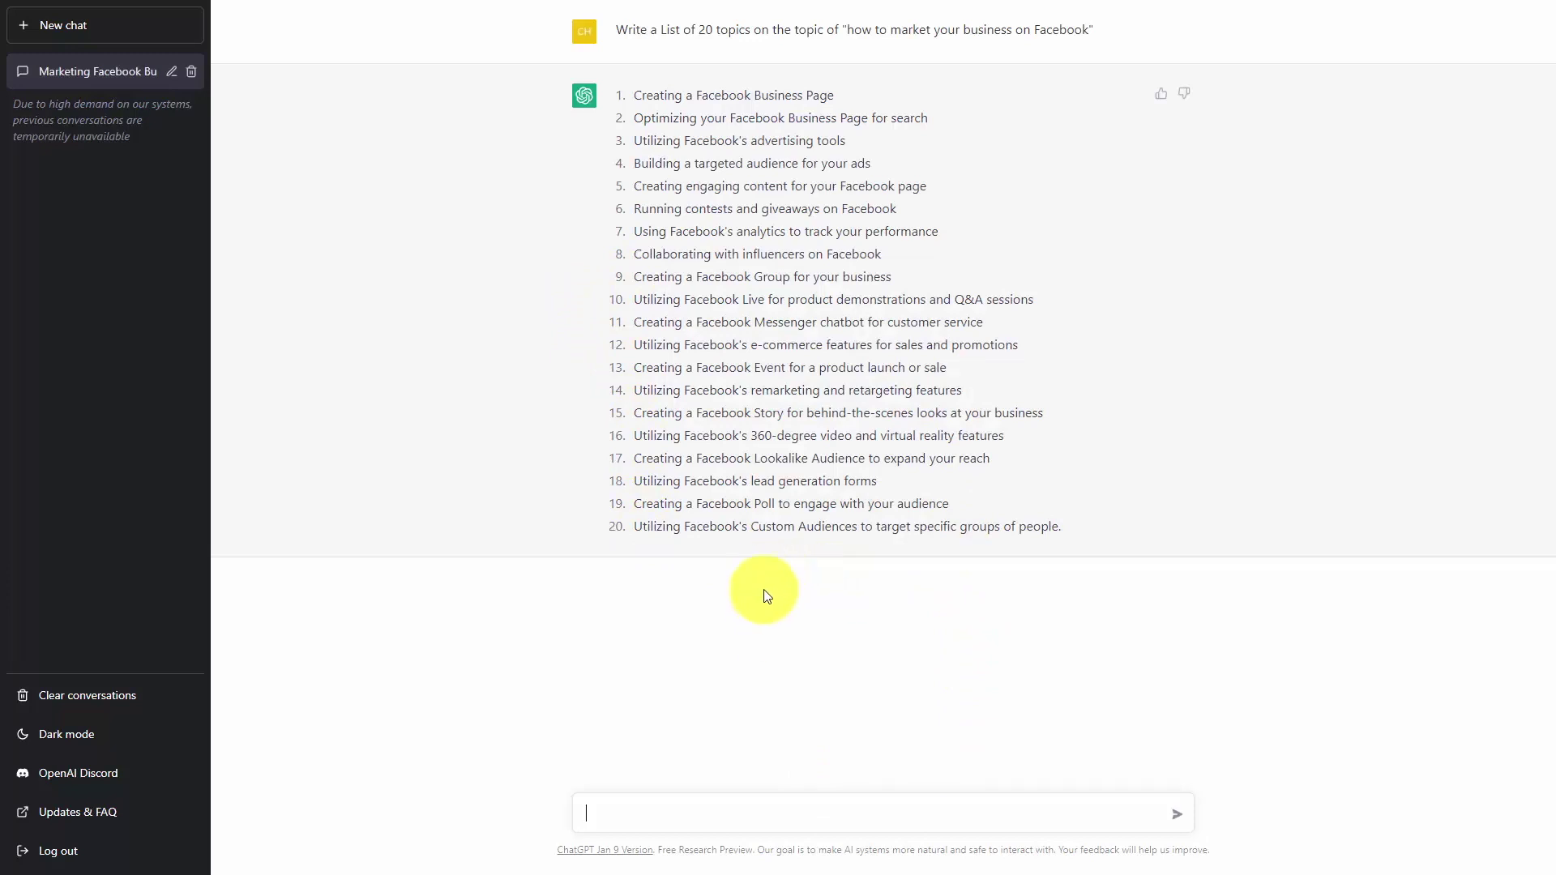
{"action": "left_click", "coordinate": [653, 814]}
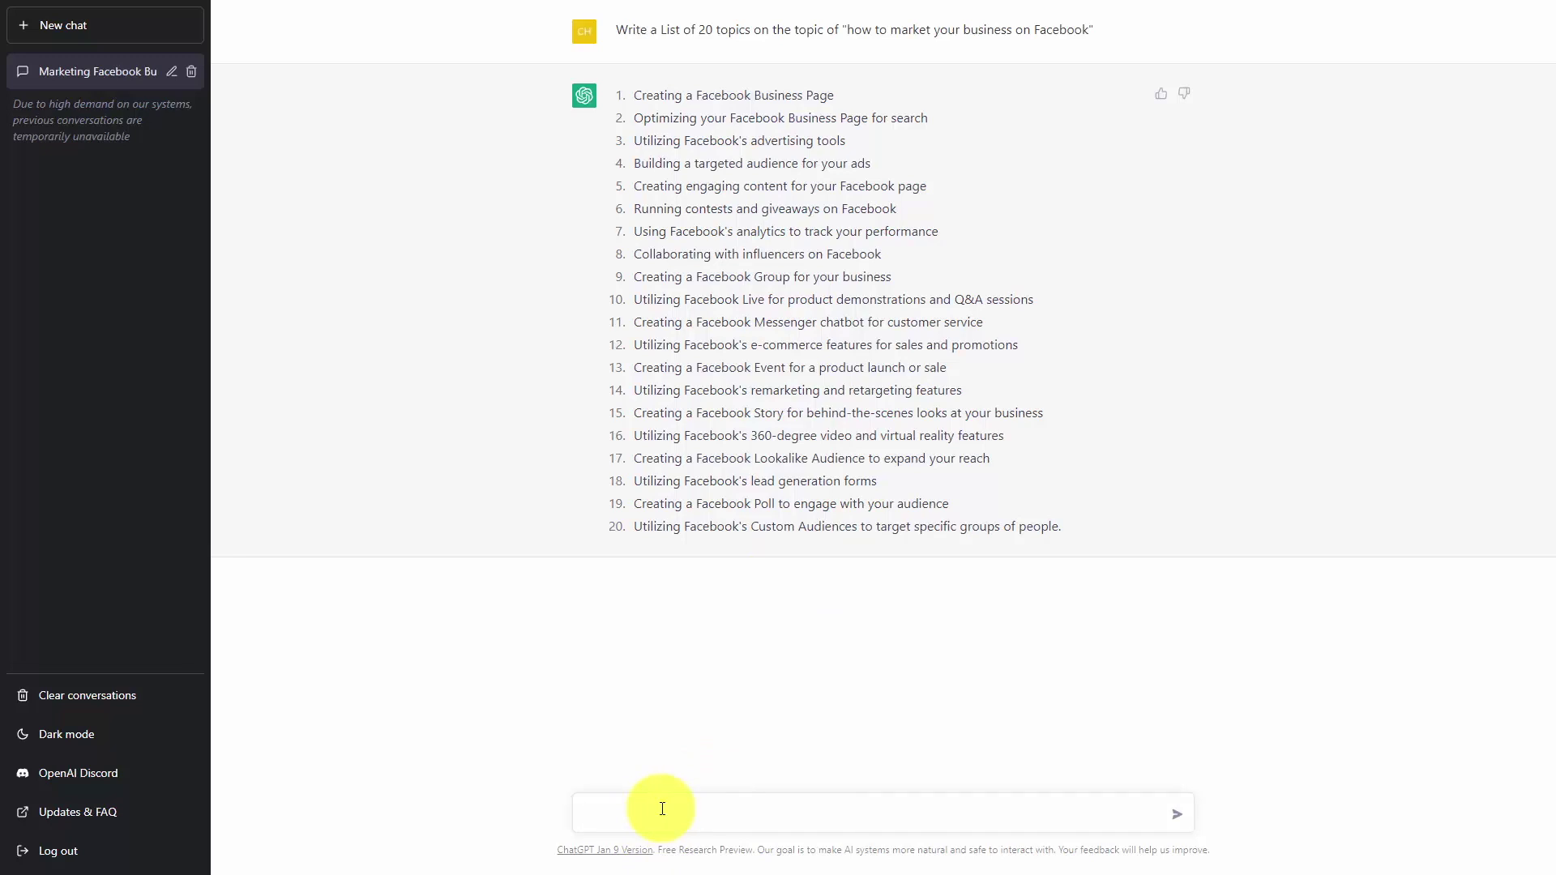
{"action": "type", "text": "rewrite the above list but exclude any topics that pertain to paid advertising, and make sure there are 20 topics."}
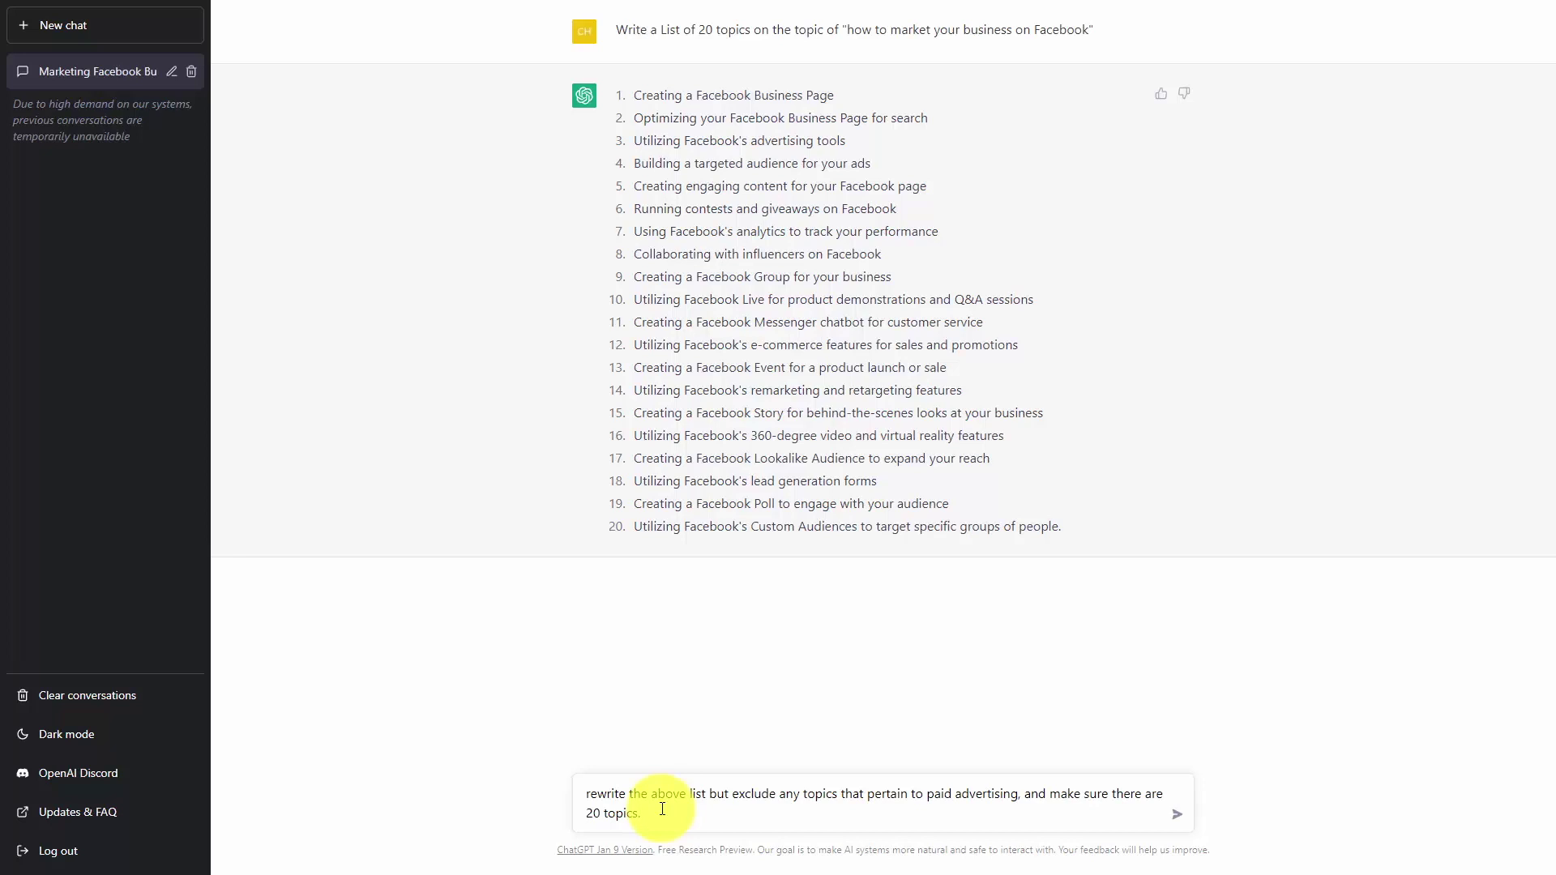
{"action": "key", "text": "Return"}
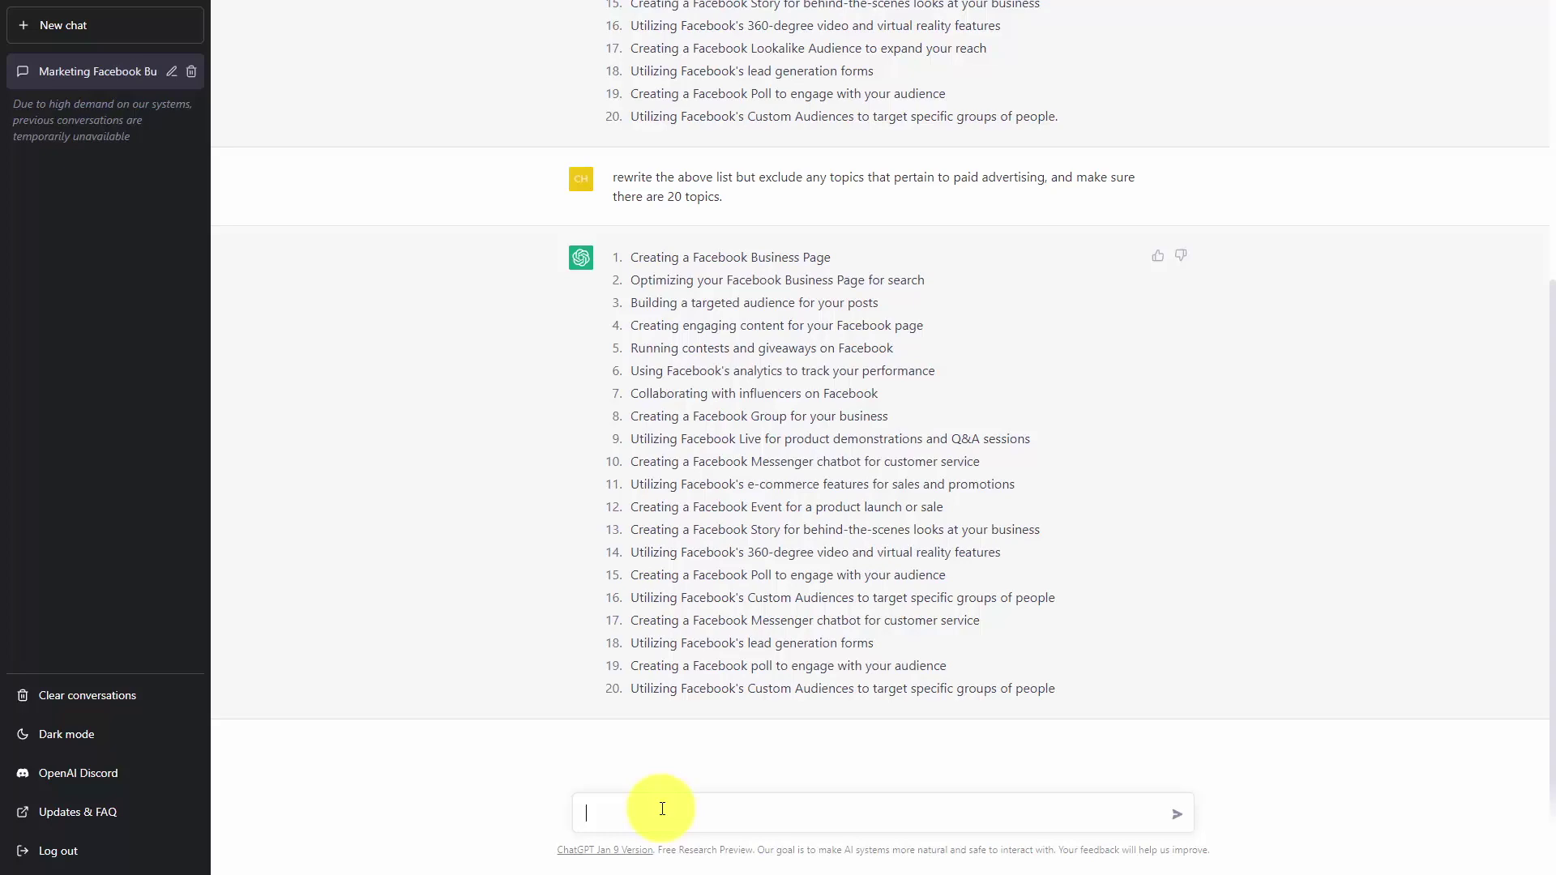
- Request a bulleted shortlist of only the video topics, and an outline of those 3 points with 10 descriptive bullet points each
{"action": "type", "text": "Select from the above list only those topics that pertain to video and write the shortened list in bullet points."}
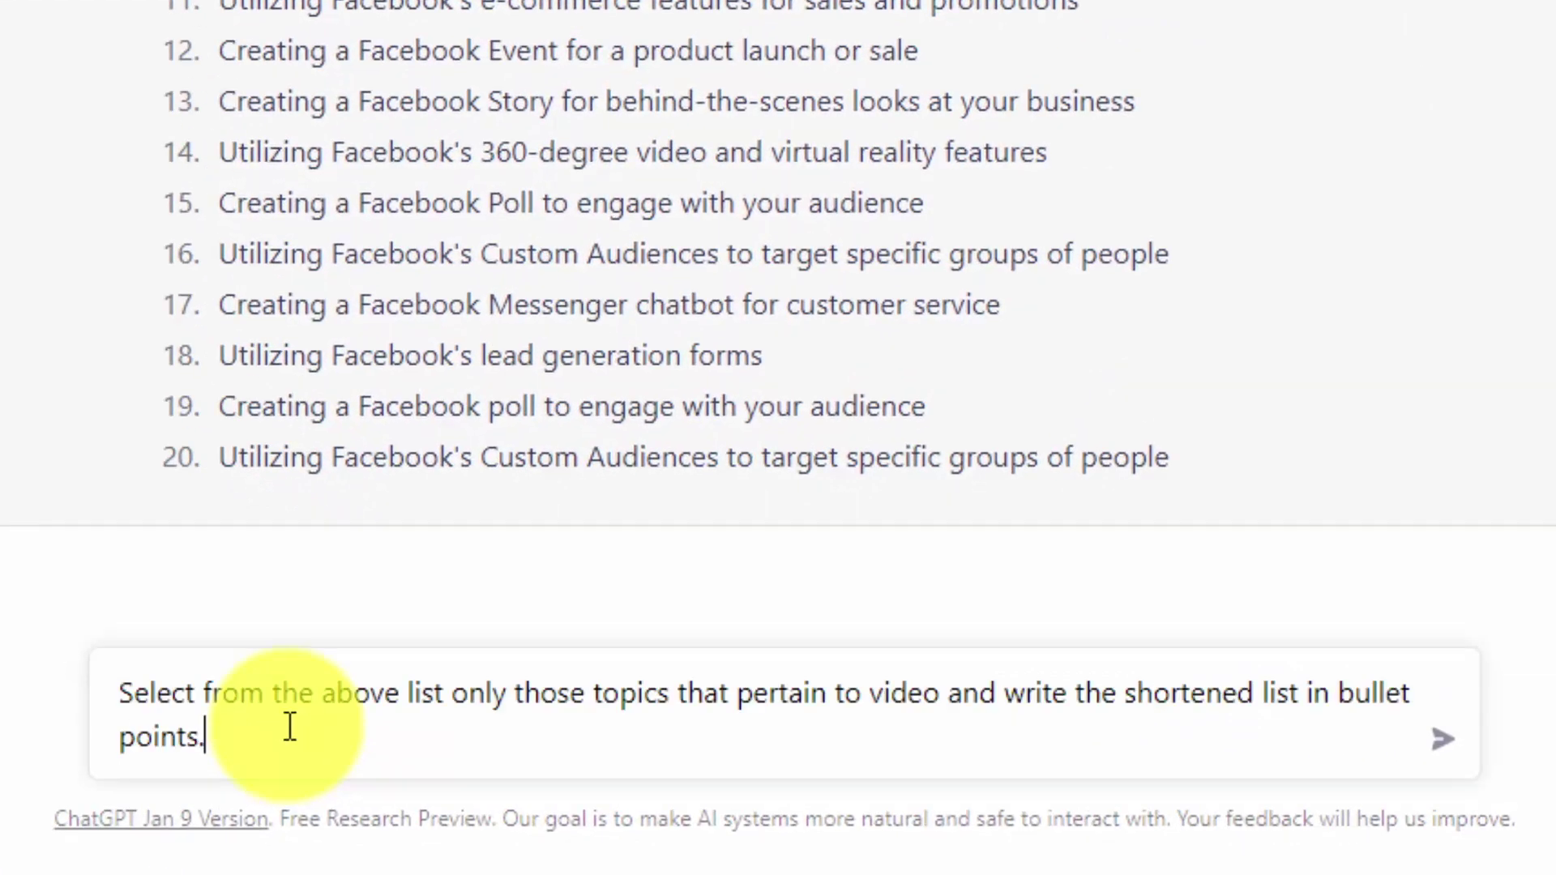
{"action": "key", "text": "Return"}
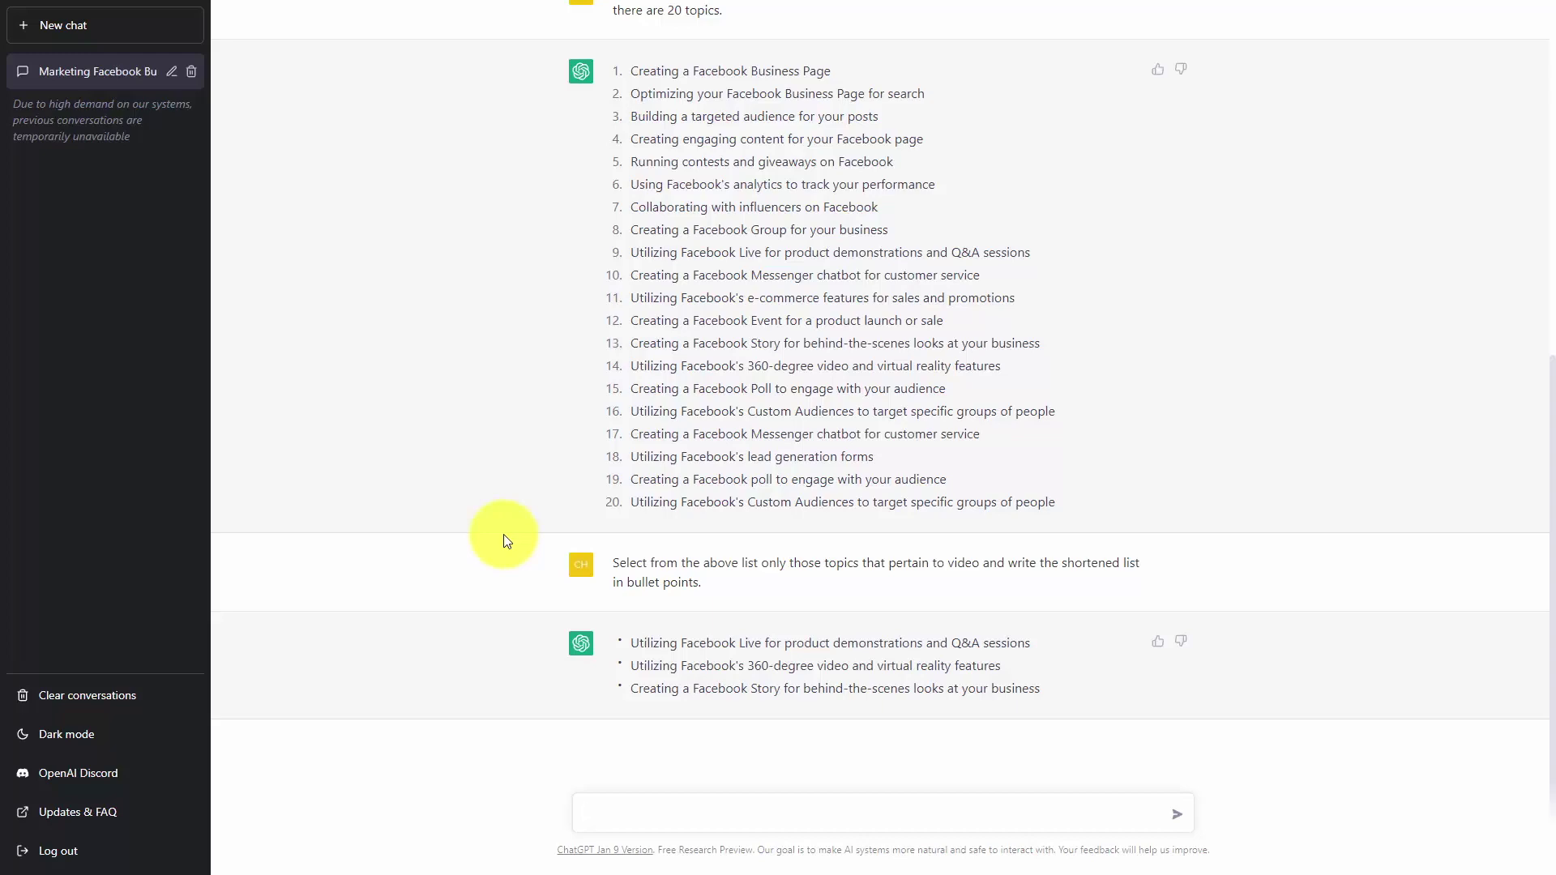
{"action": "type", "text": "Use the 3 points above to produce an outline each with 10 descriptive bullet points"}
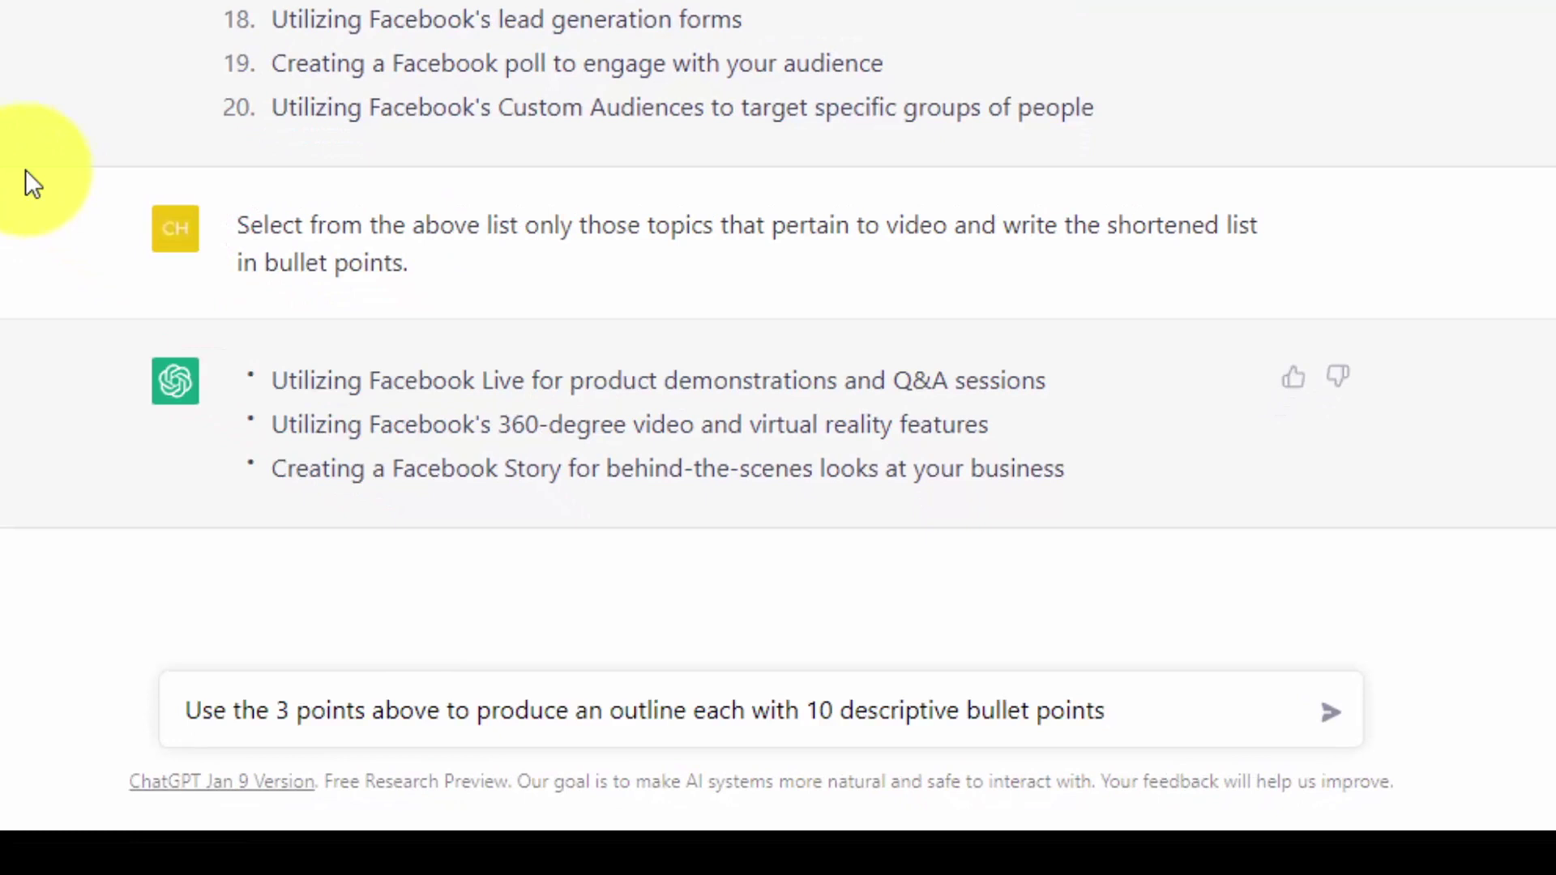
{"action": "key", "text": "Return"}
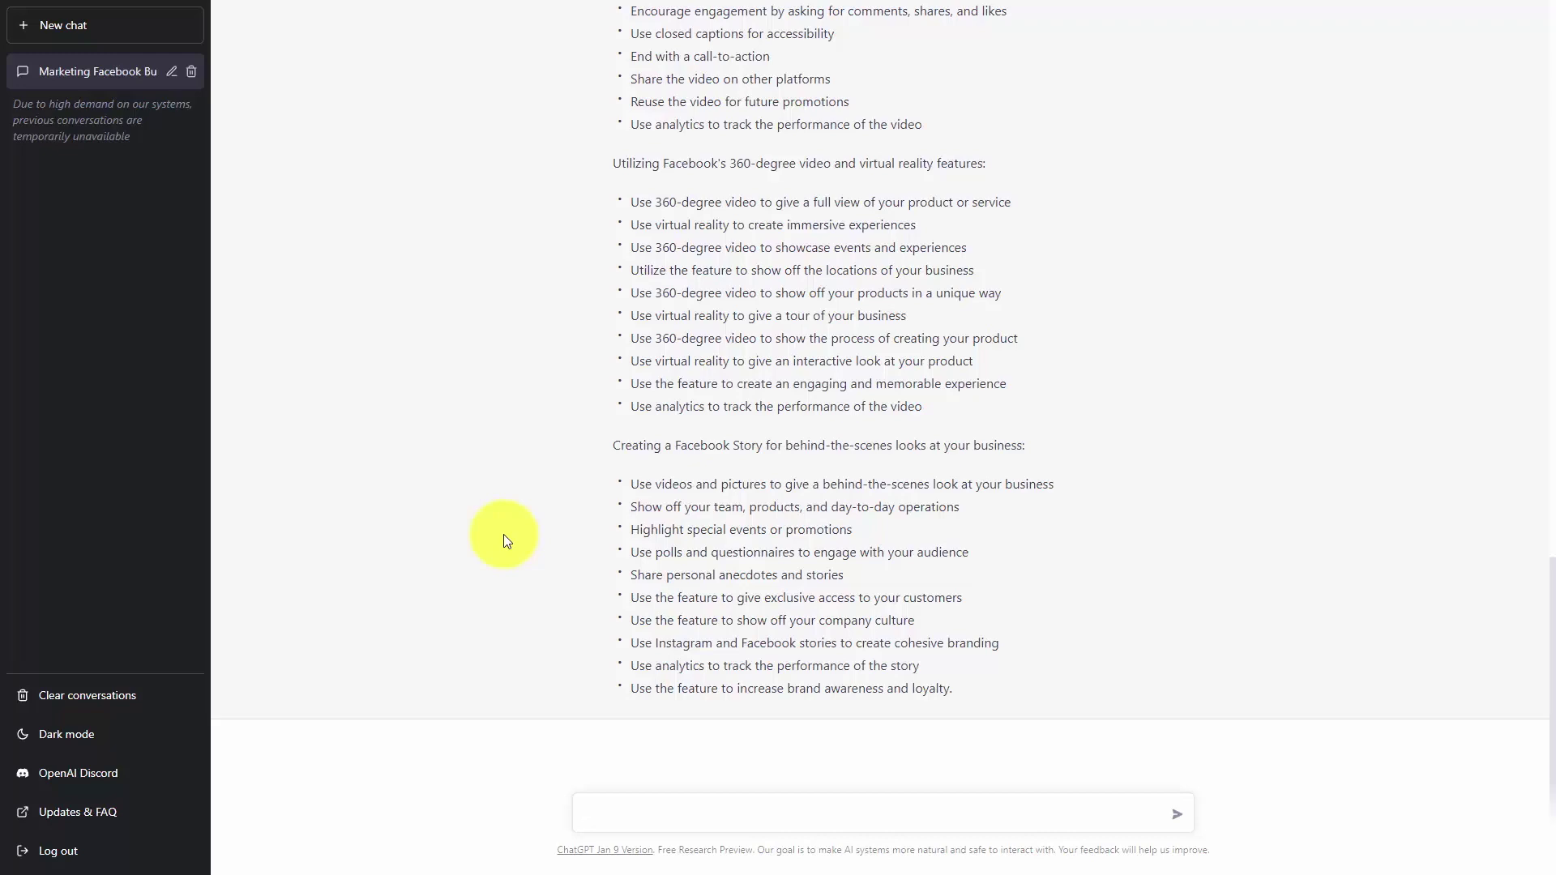
- For each major point, request 5 recommended books with links, and 5 highly ranked blog posts with URLs and author names
{"action": "type", "text": "for each of the 3 major points above, write a list of 5 recommended books to reference.  Where possible provide the links or urls from amazon.com for each of the reccomended books."}
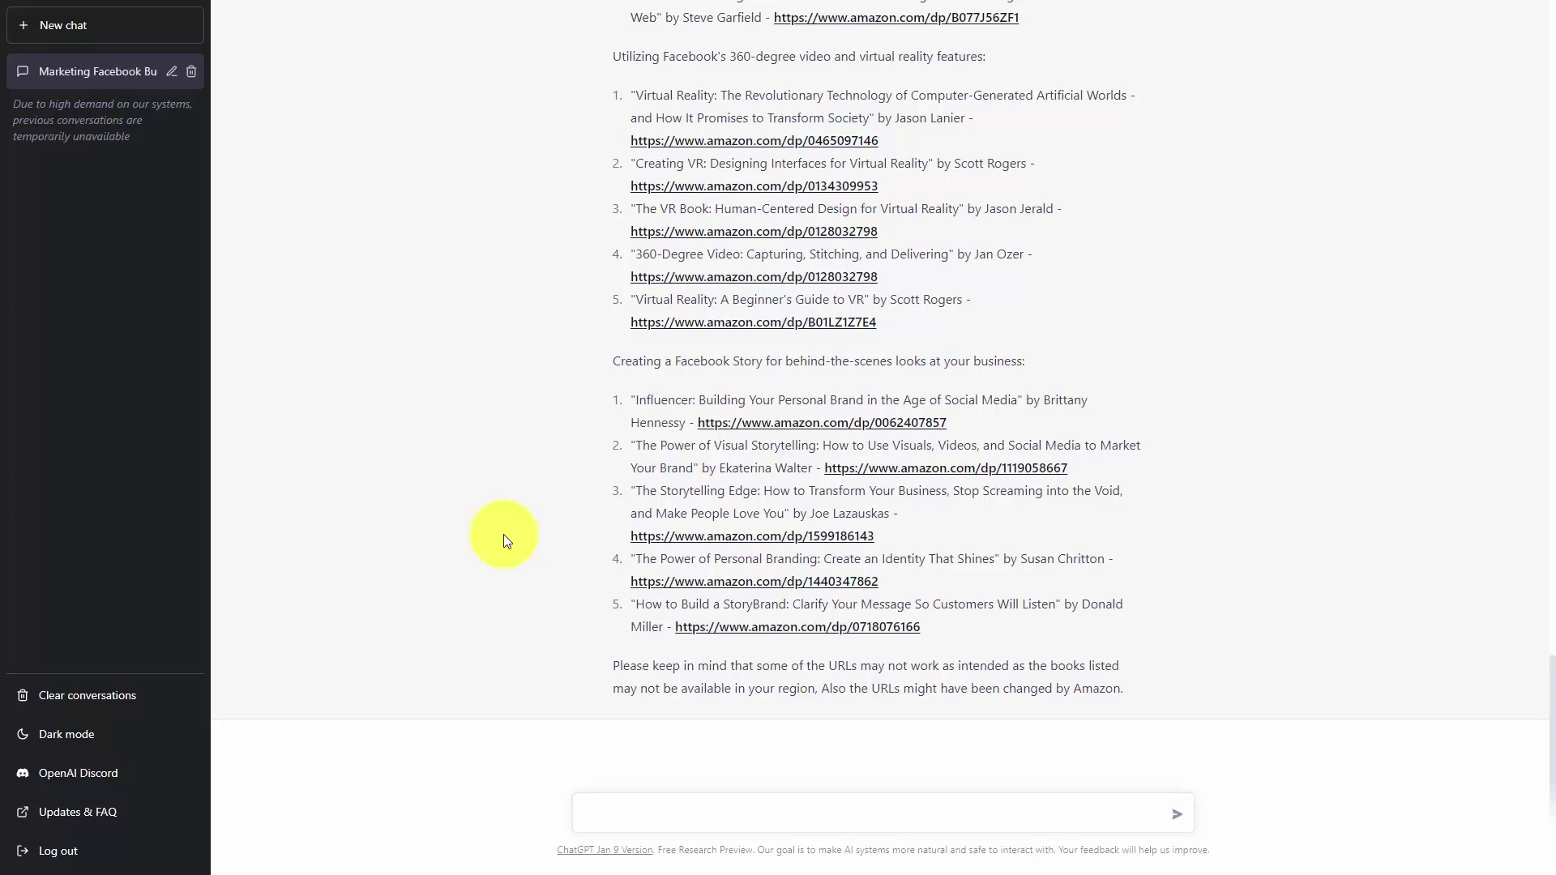
{"action": "type", "text": "For each of the 3 major points, provide a list of 5 highly ranked blog posts that discuss each of the topics."}
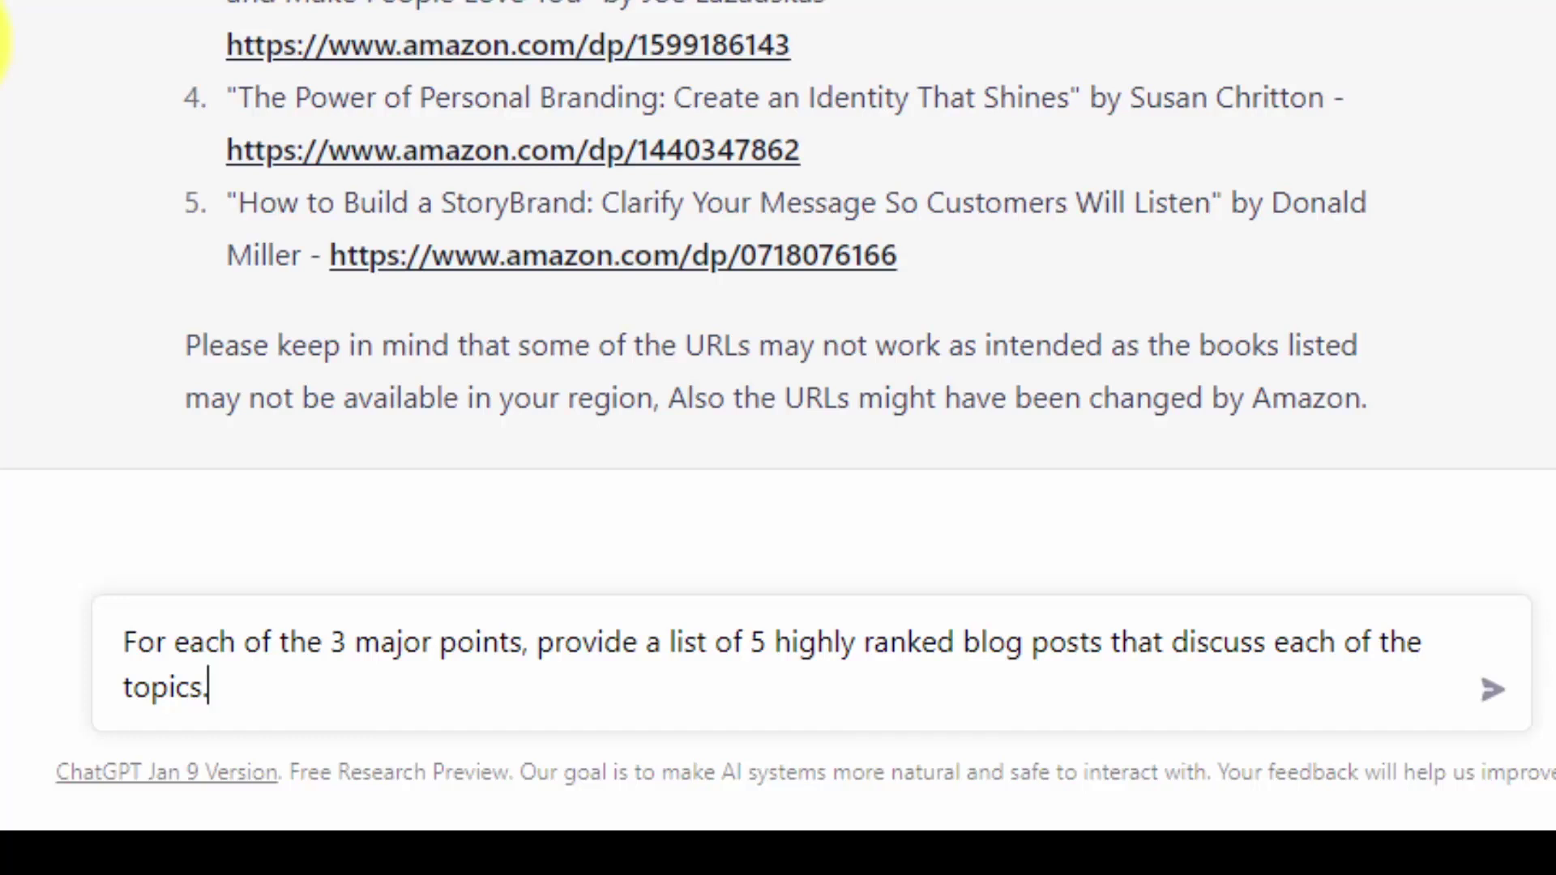
{"action": "type", "text": "Include the URLs where these blog posts can be found and the author's name."}
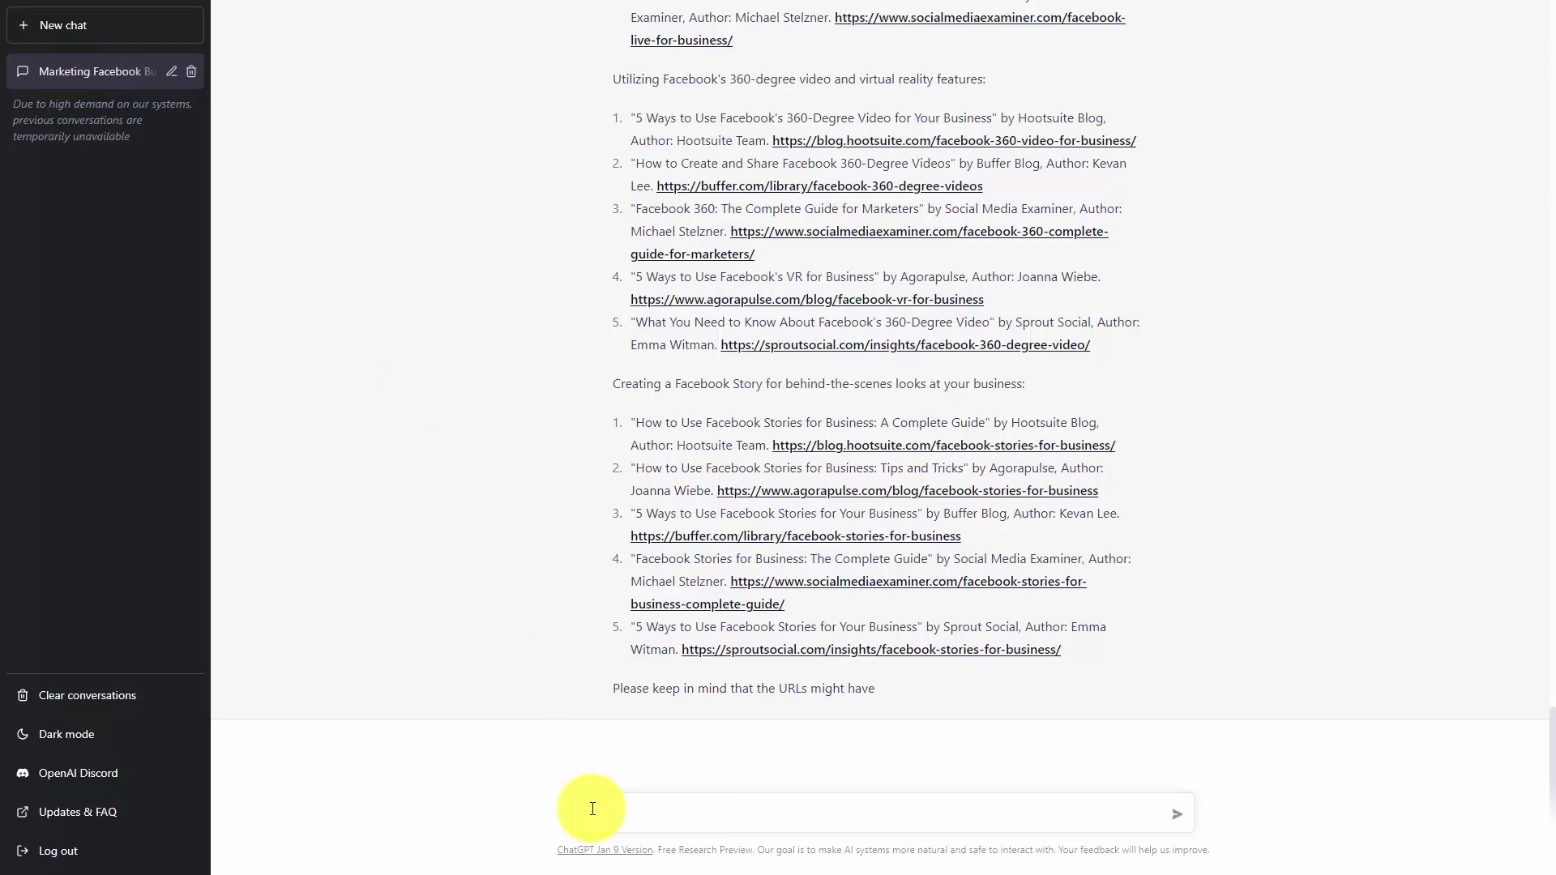
- For each major point, request 5 experts to interview with website URLs, and 3 online courses from either udemy or skillshare
{"action": "type", "text": "For each of the major points provide 5 experts that can be interviewed.  Include the urls of their website.  If there is a YouTube video of them being interviewed, include that also."}
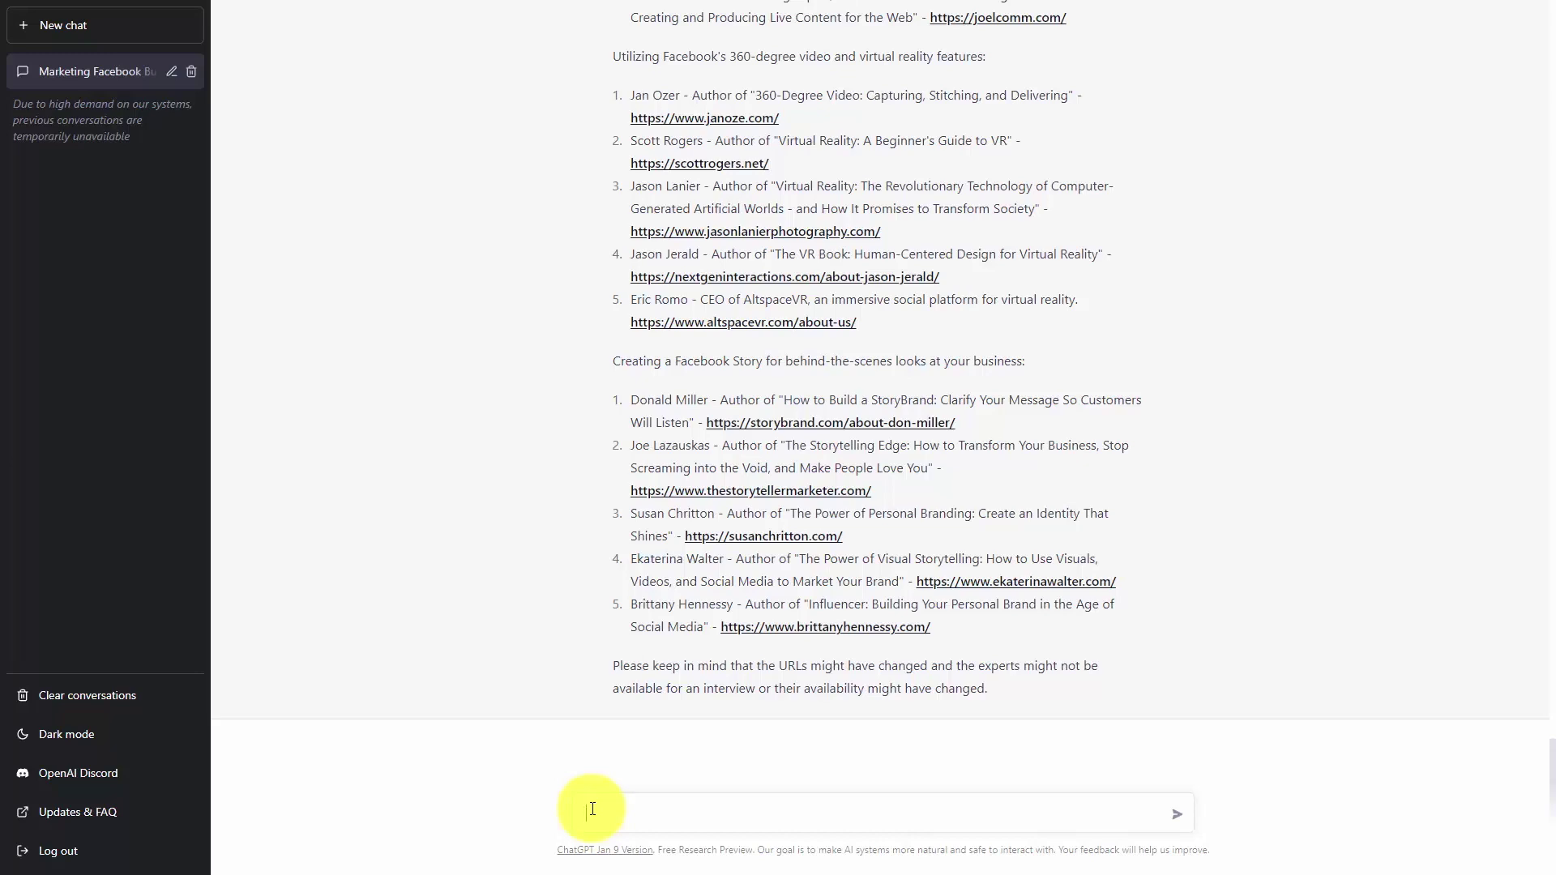
{"action": "type", "text": "list 3 online courses from either udemy or skillshare for each major point"}
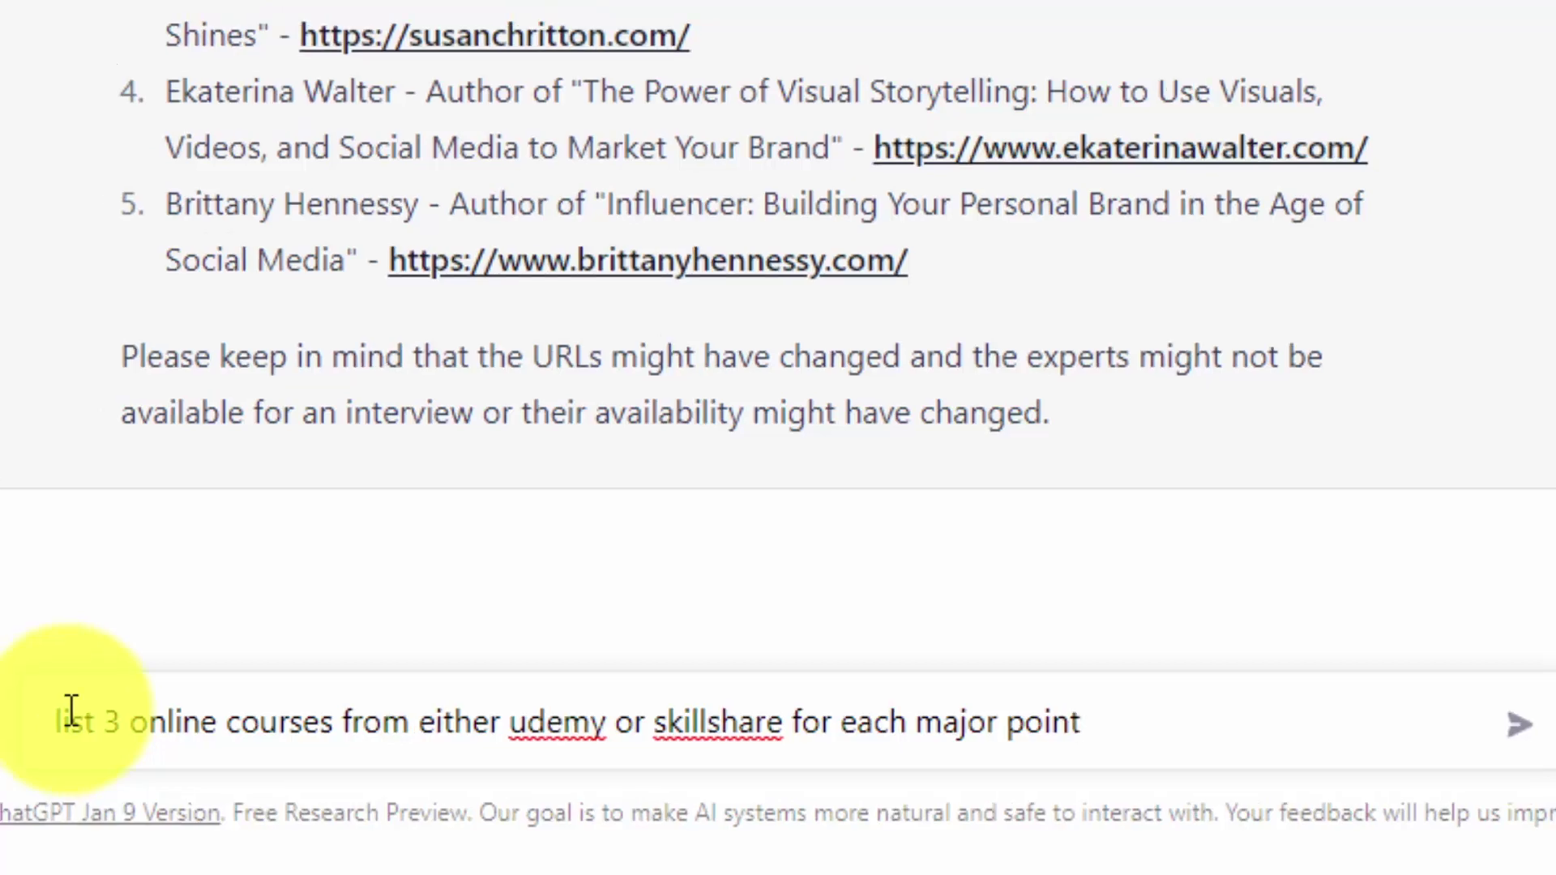
{"action": "key", "text": "Return"}
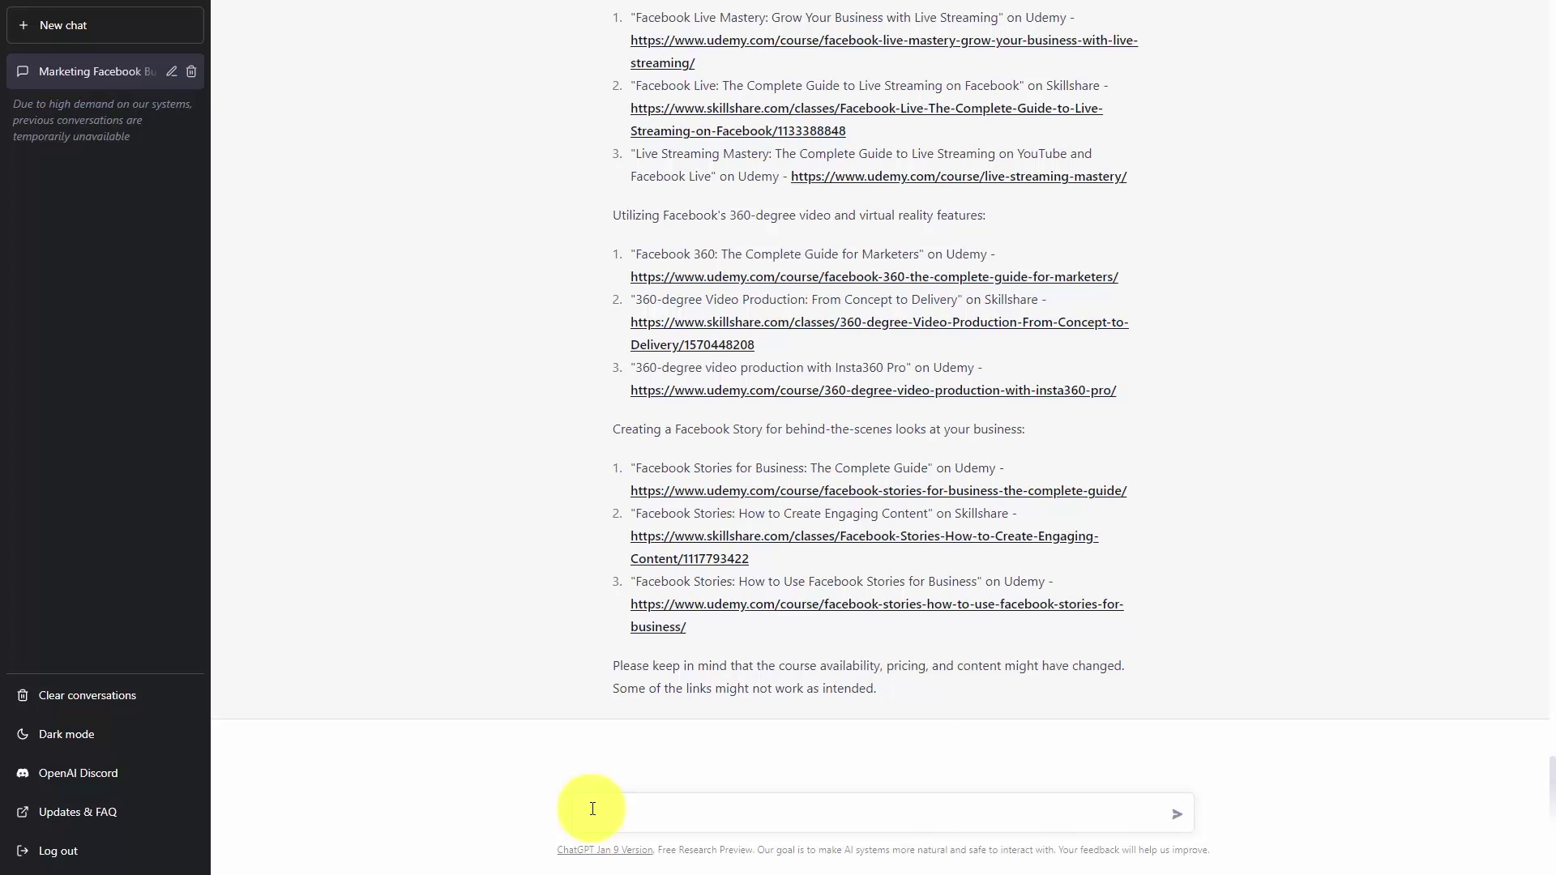
- Request URLs of 4 YouTube videos per major topic, and of 4 for "Creating a Facebook Story for behind-the-scenes looks at your business"
{"action": "type", "text": "list the urls of 4 youTube videos for each major topic"}
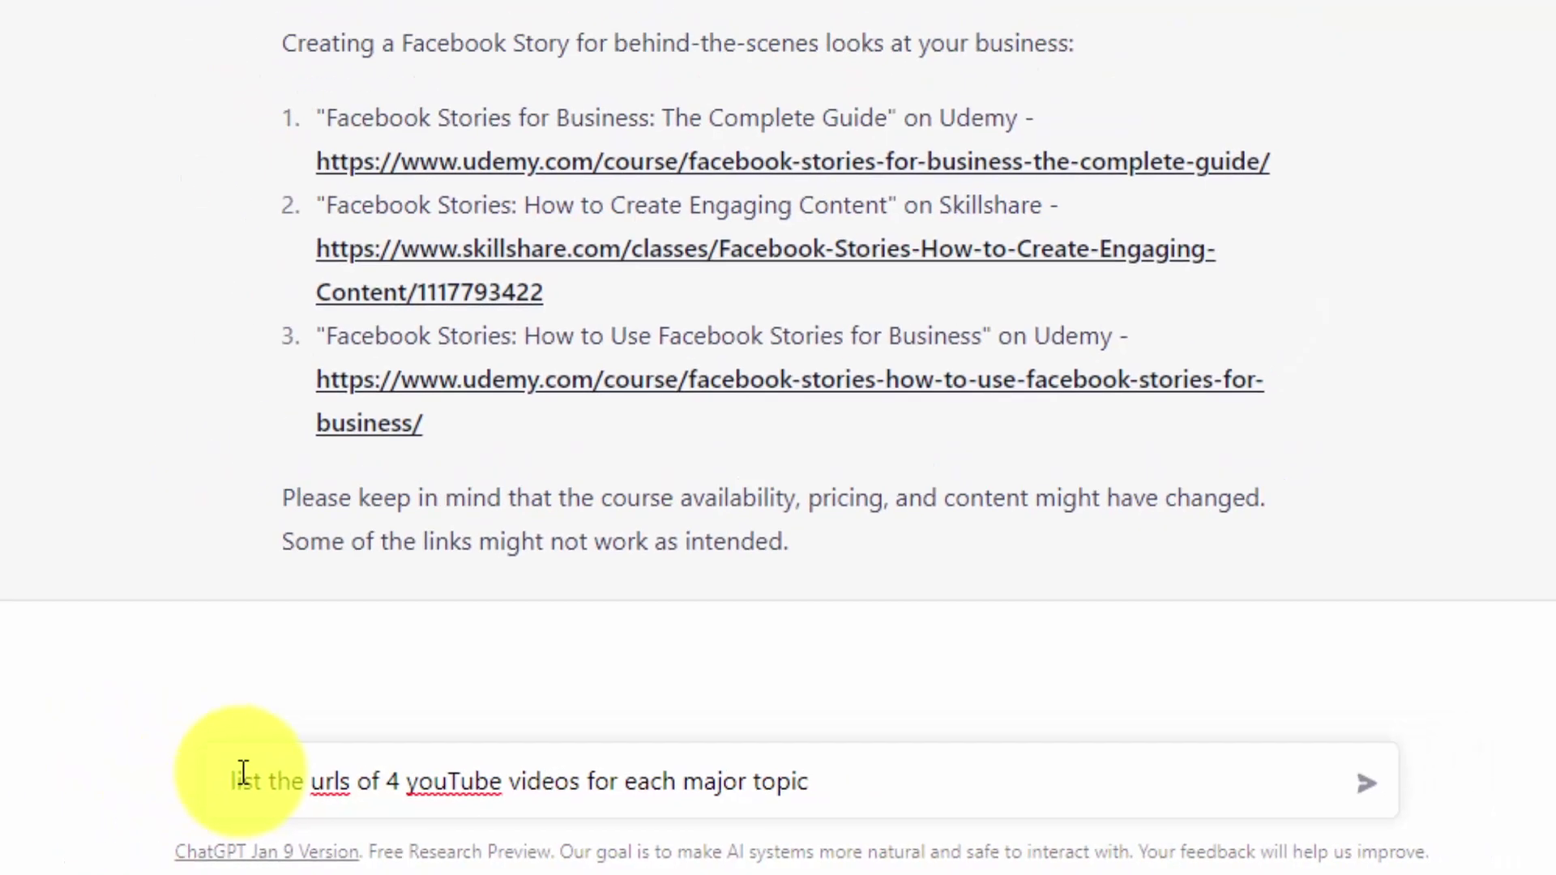
{"action": "key", "text": "Return"}
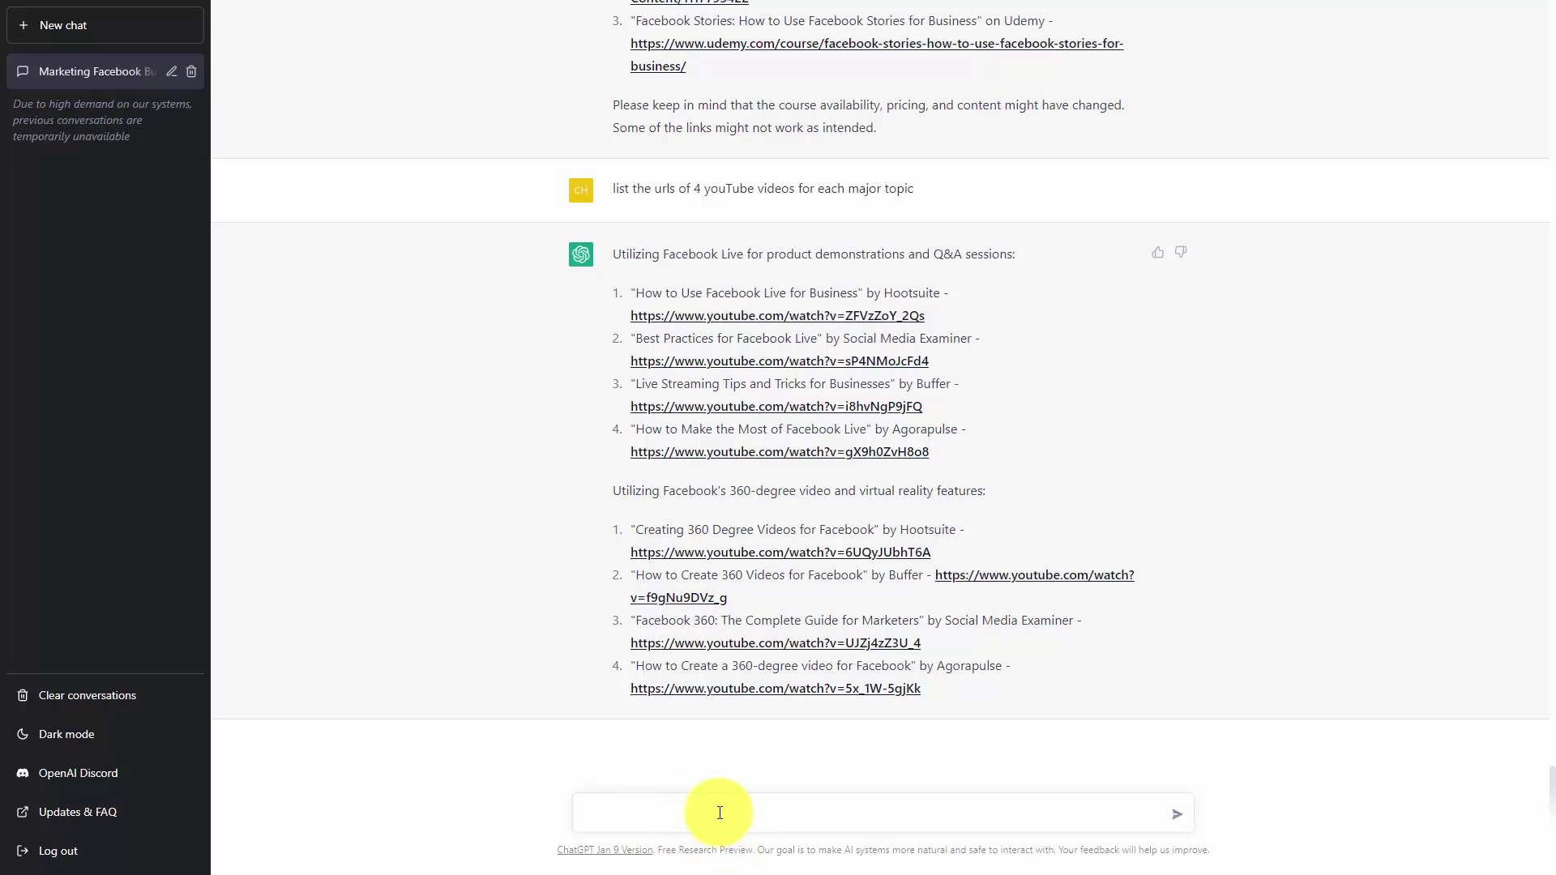
{"action": "type", "text": "list the urls of 4 youtube videos for the following topic: \"Creating a Facebook Story for behind-the-scenes looks at your business\""}
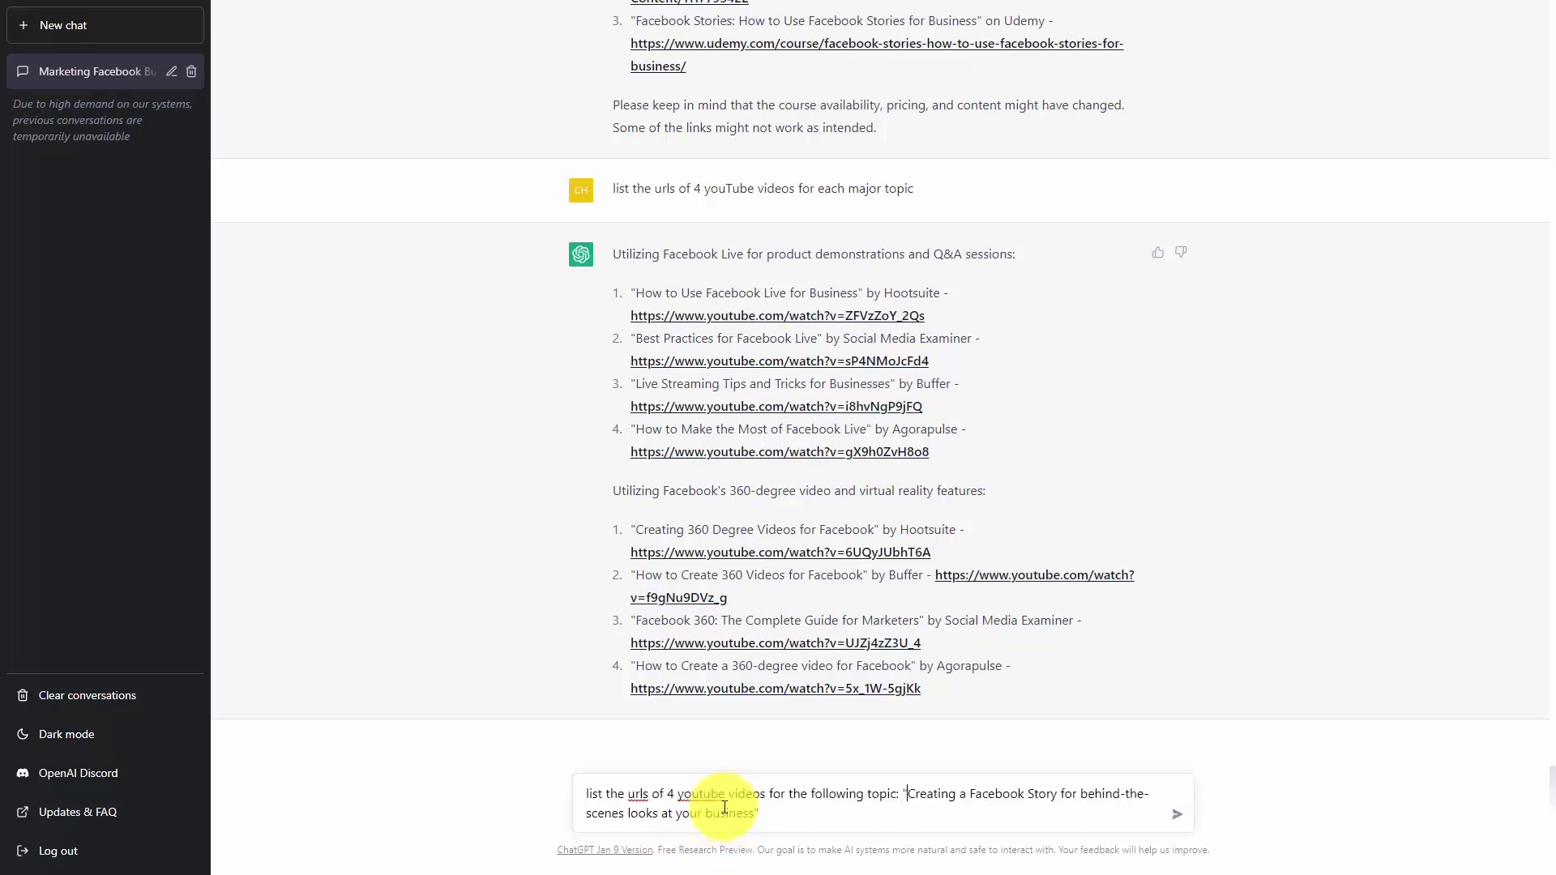
{"action": "key", "text": "Return"}
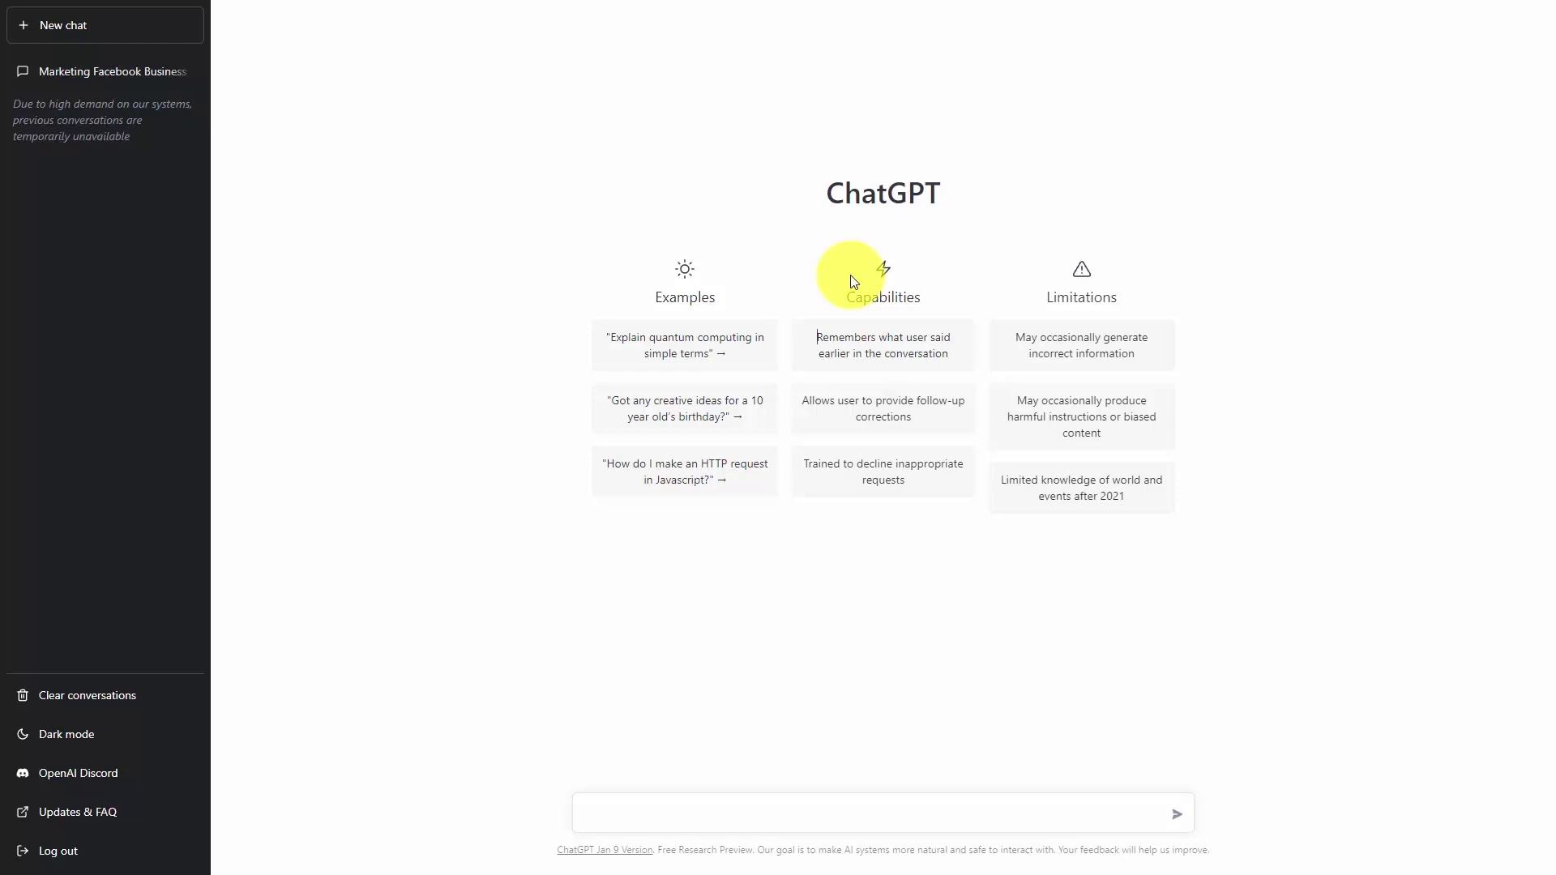
- Request HTML code for a mobile responsive page that creates an image linked to the personal website's /event address
{"action": "left_click", "coordinate": [726, 810]}
{"action": "type", "text": "Create HTML code for a mobile responsive page to create an image linked to the website http://thomasduncaone.com/event."}
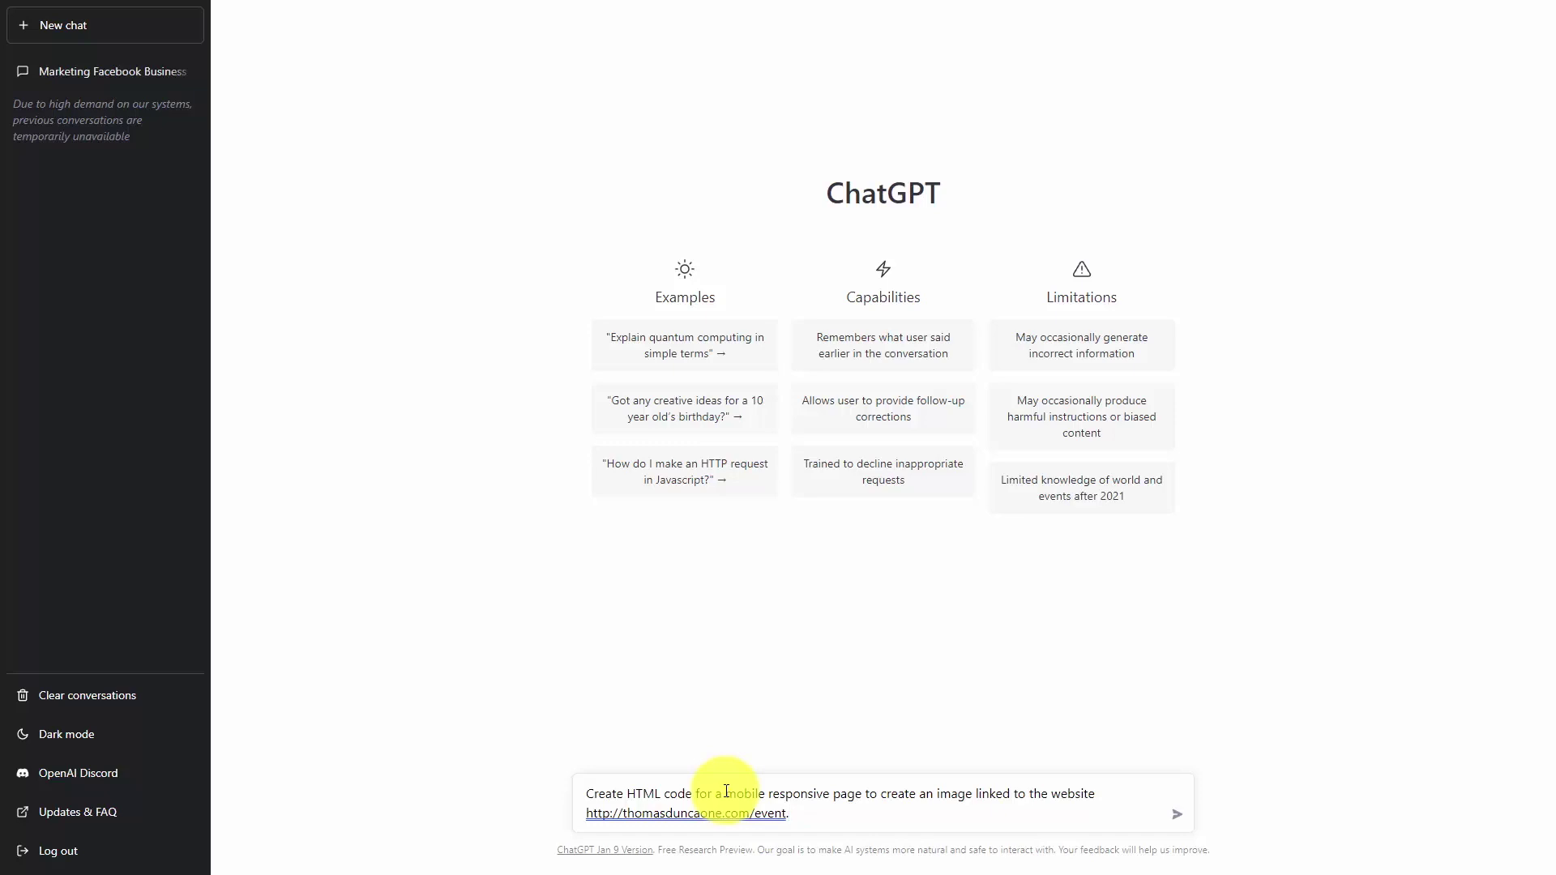
{"action": "key", "text": "BackSpace"}
{"action": "key", "text": "Return"}
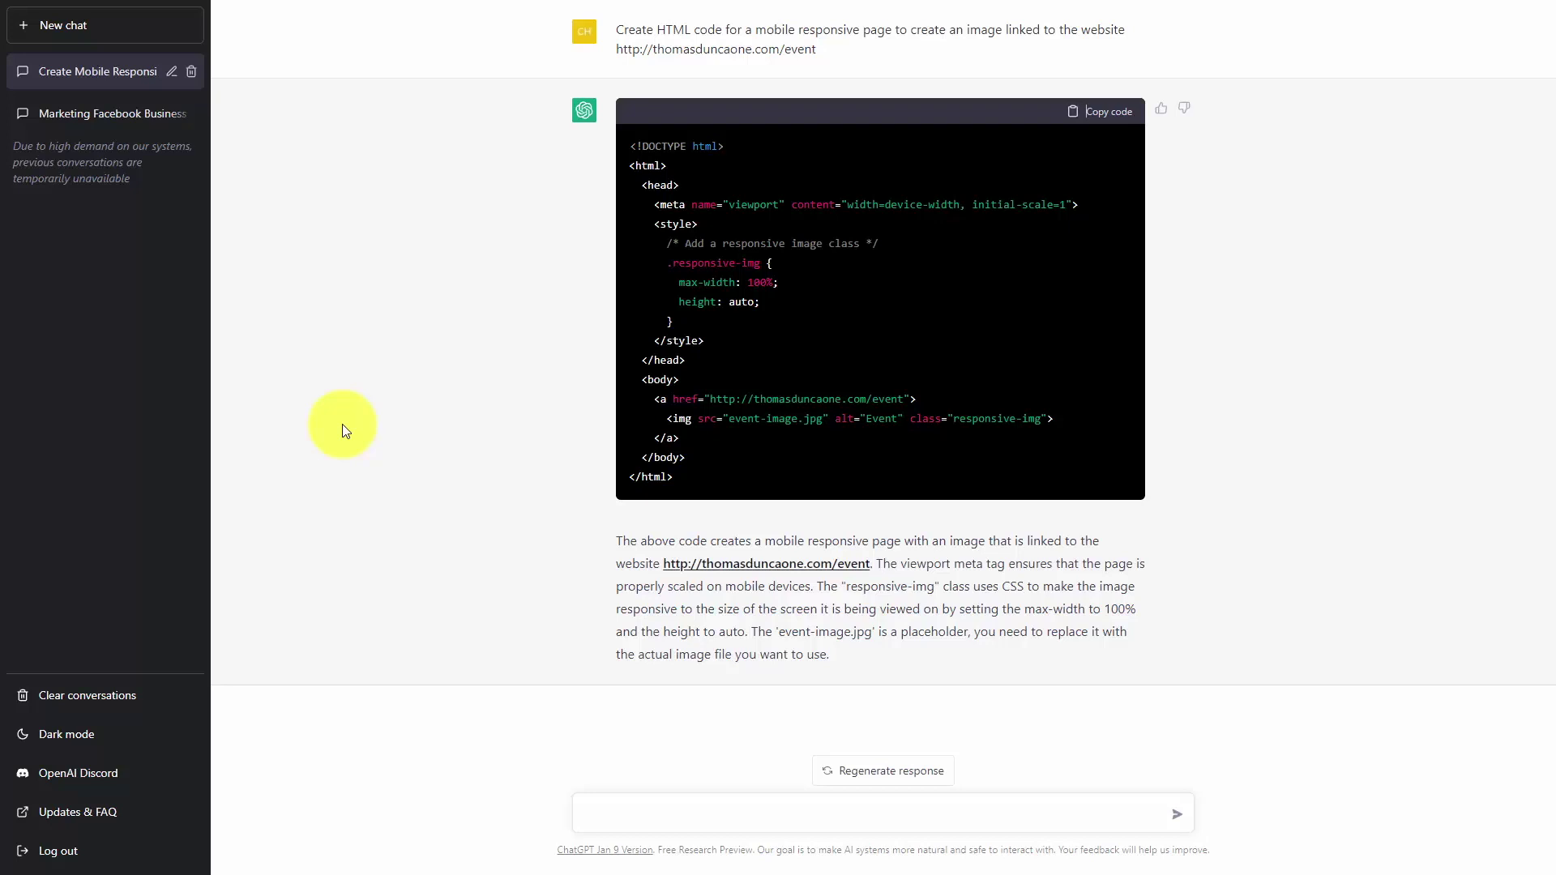
- In a new chat, request 5 ways to use part of a wordpress website as an online community, and 2 wordpress plugins for each
{"action": "left_click", "coordinate": [74, 26]}
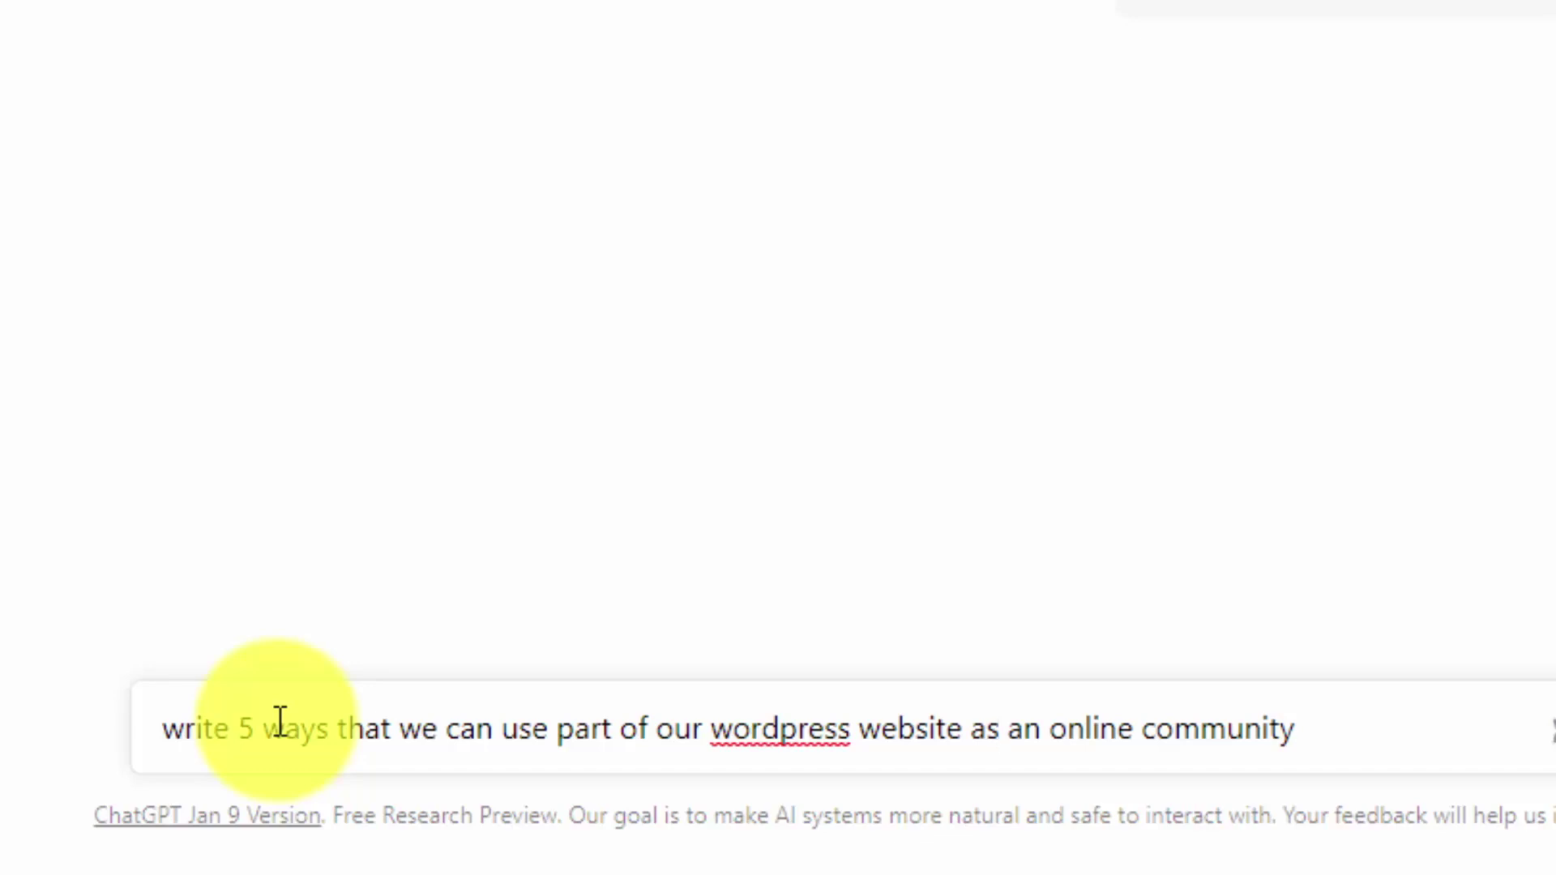
{"action": "key", "text": "Return"}
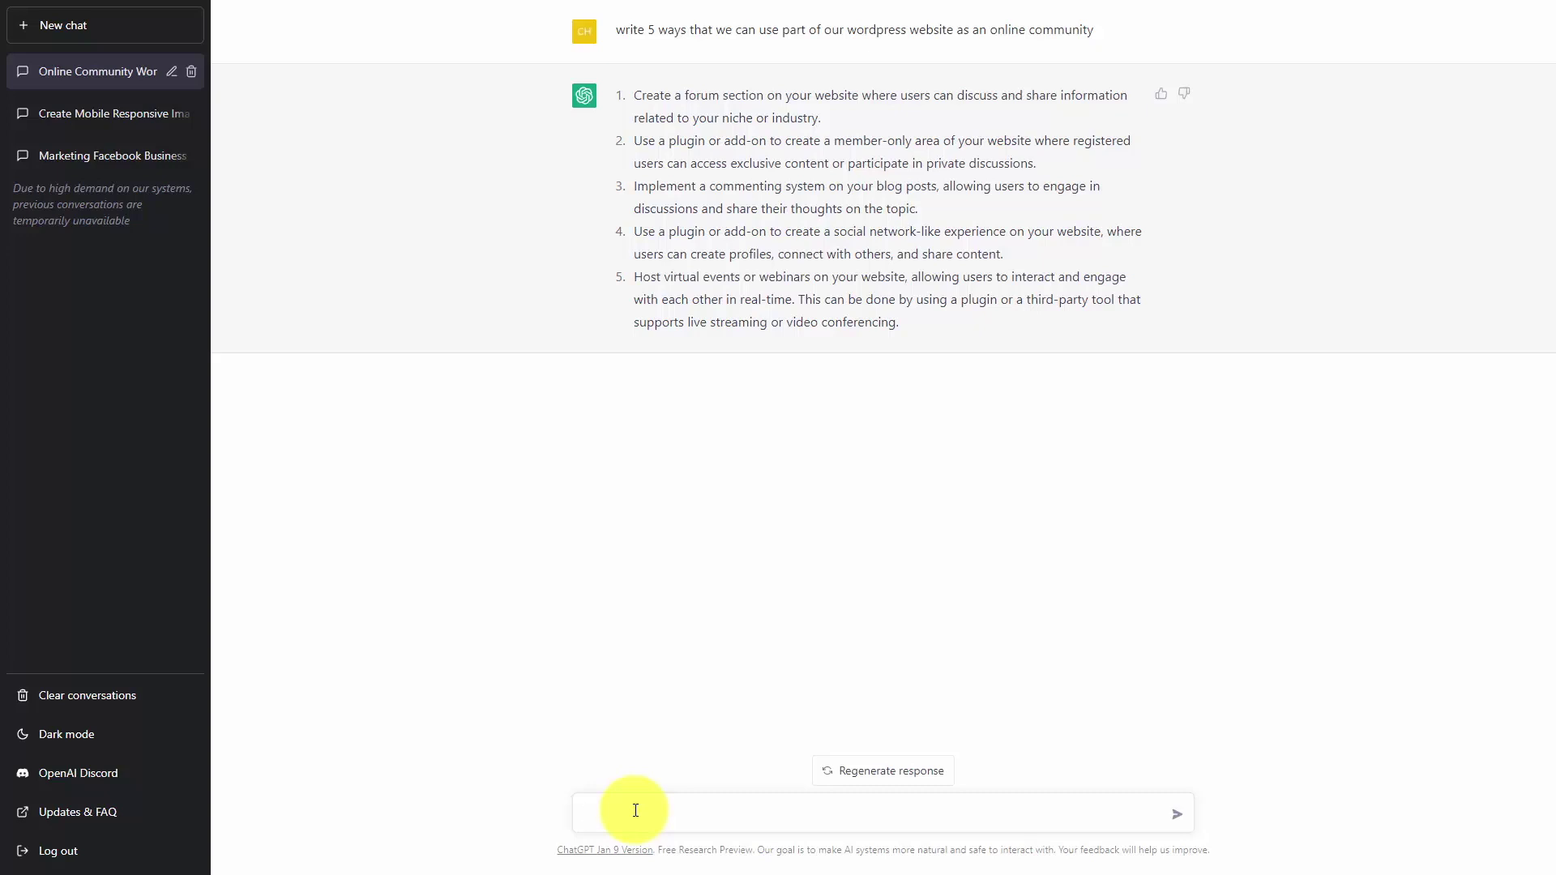
{"action": "type", "text": "list 2 wordpress plugins for each of the 5 ways listed above"}
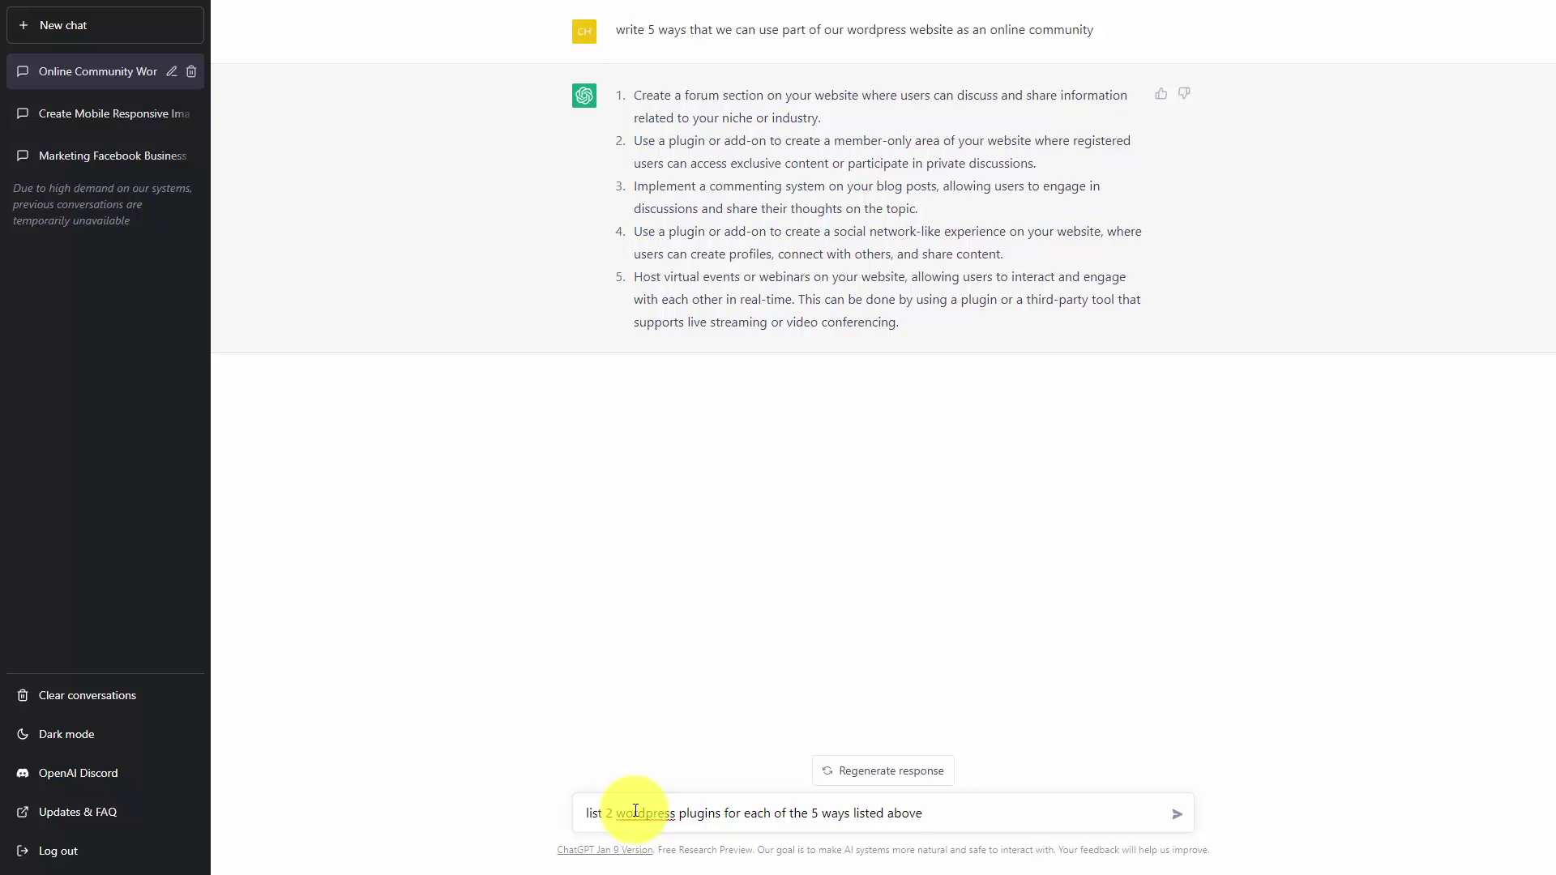
{"action": "key", "text": "Return"}
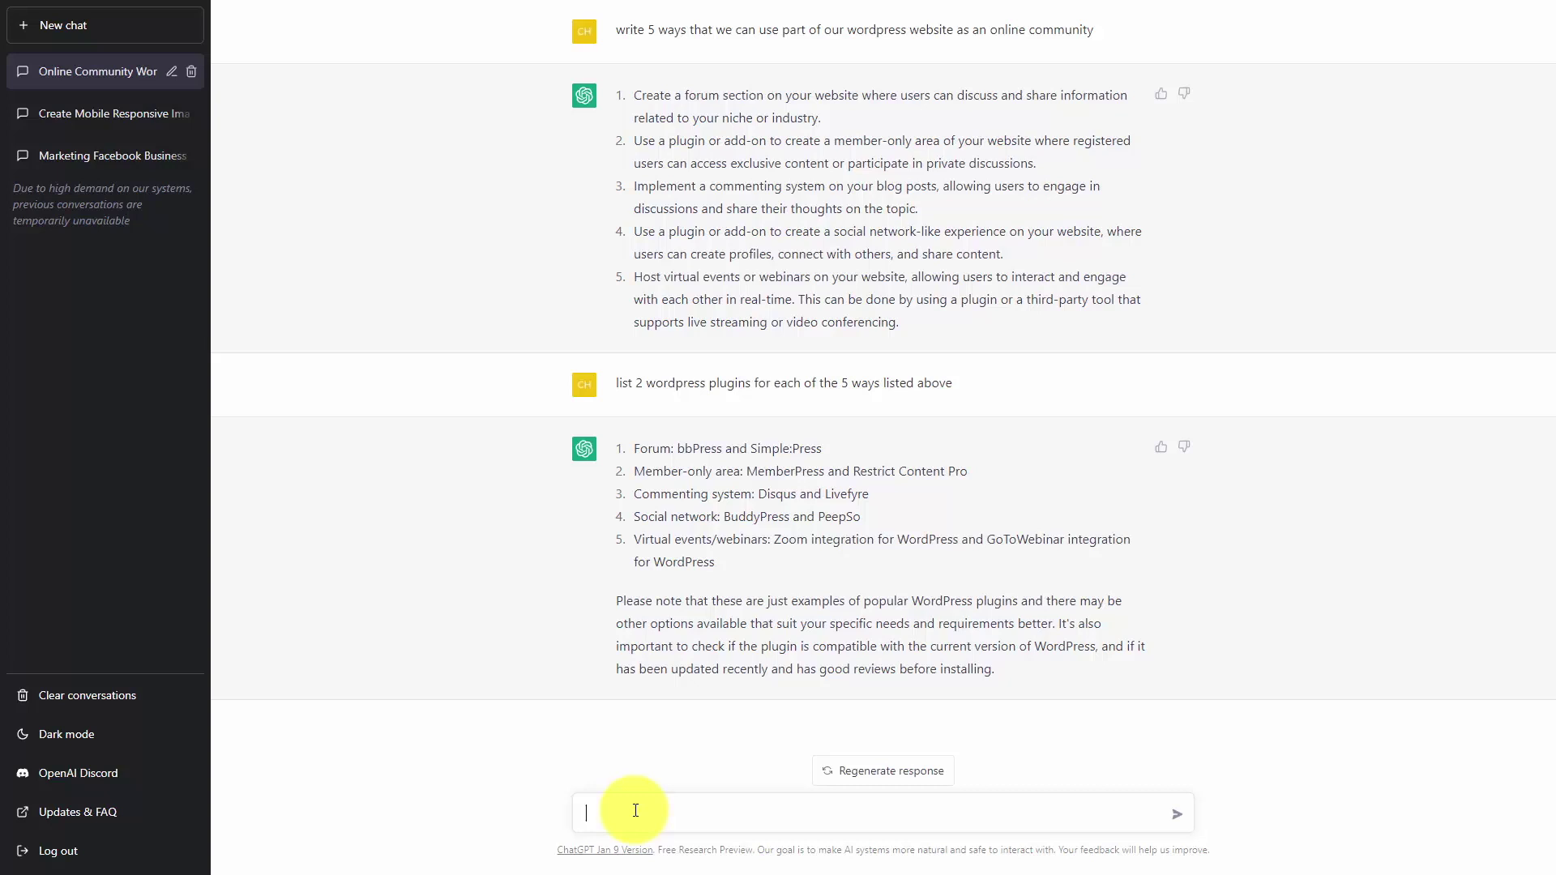
- Request the URLs of each of the plugins listed above
{"action": "left_click", "coordinate": [635, 810]}
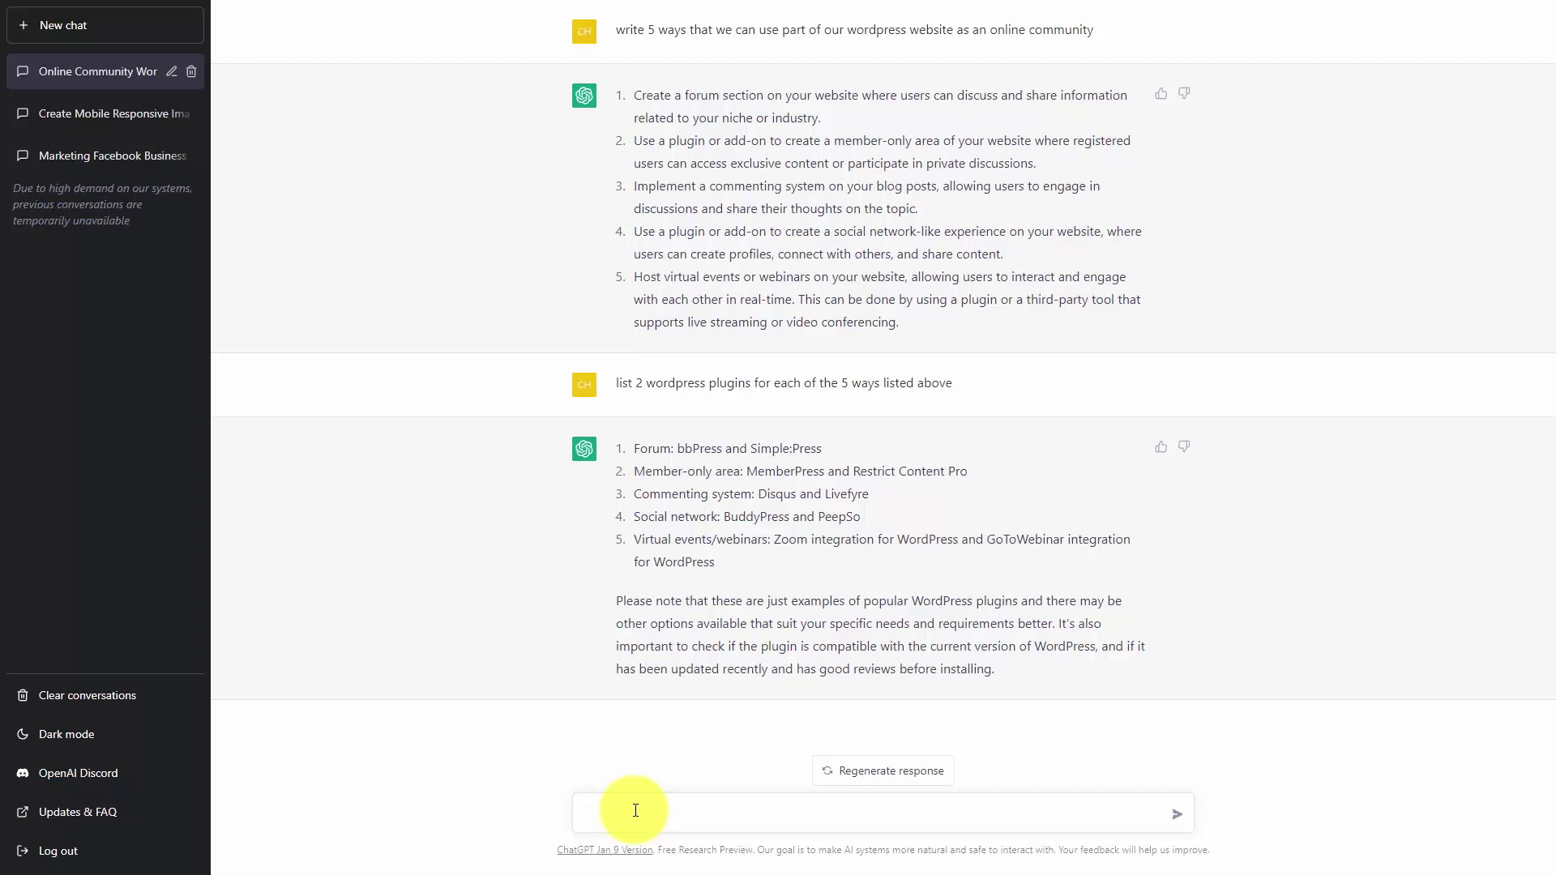
{"action": "type", "text": "list the urls of each of the plugins that have been listed above"}
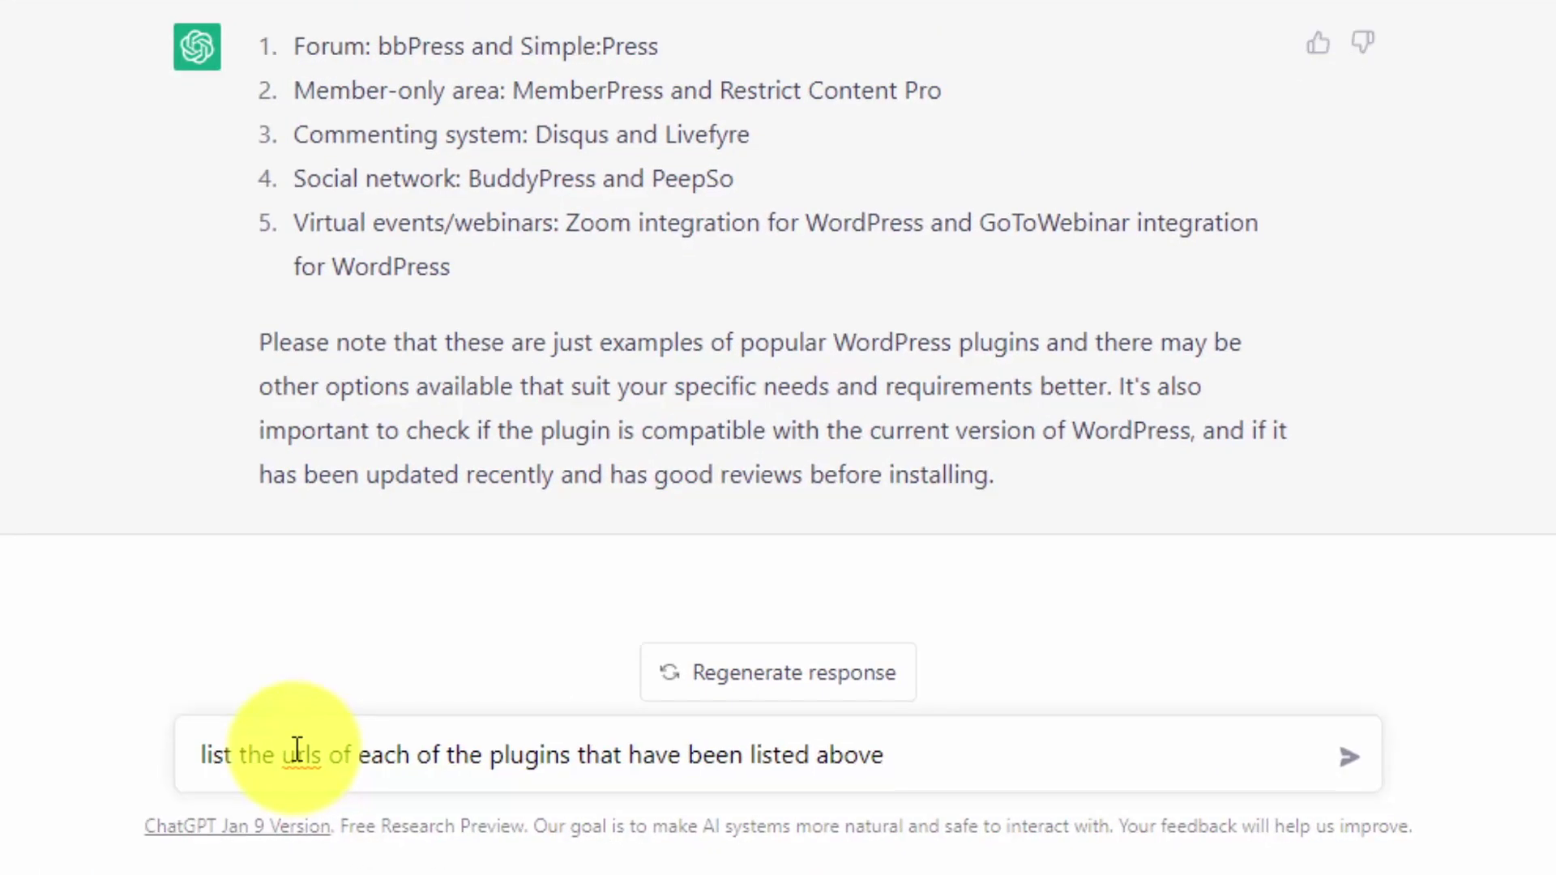
{"action": "key", "text": "Return"}
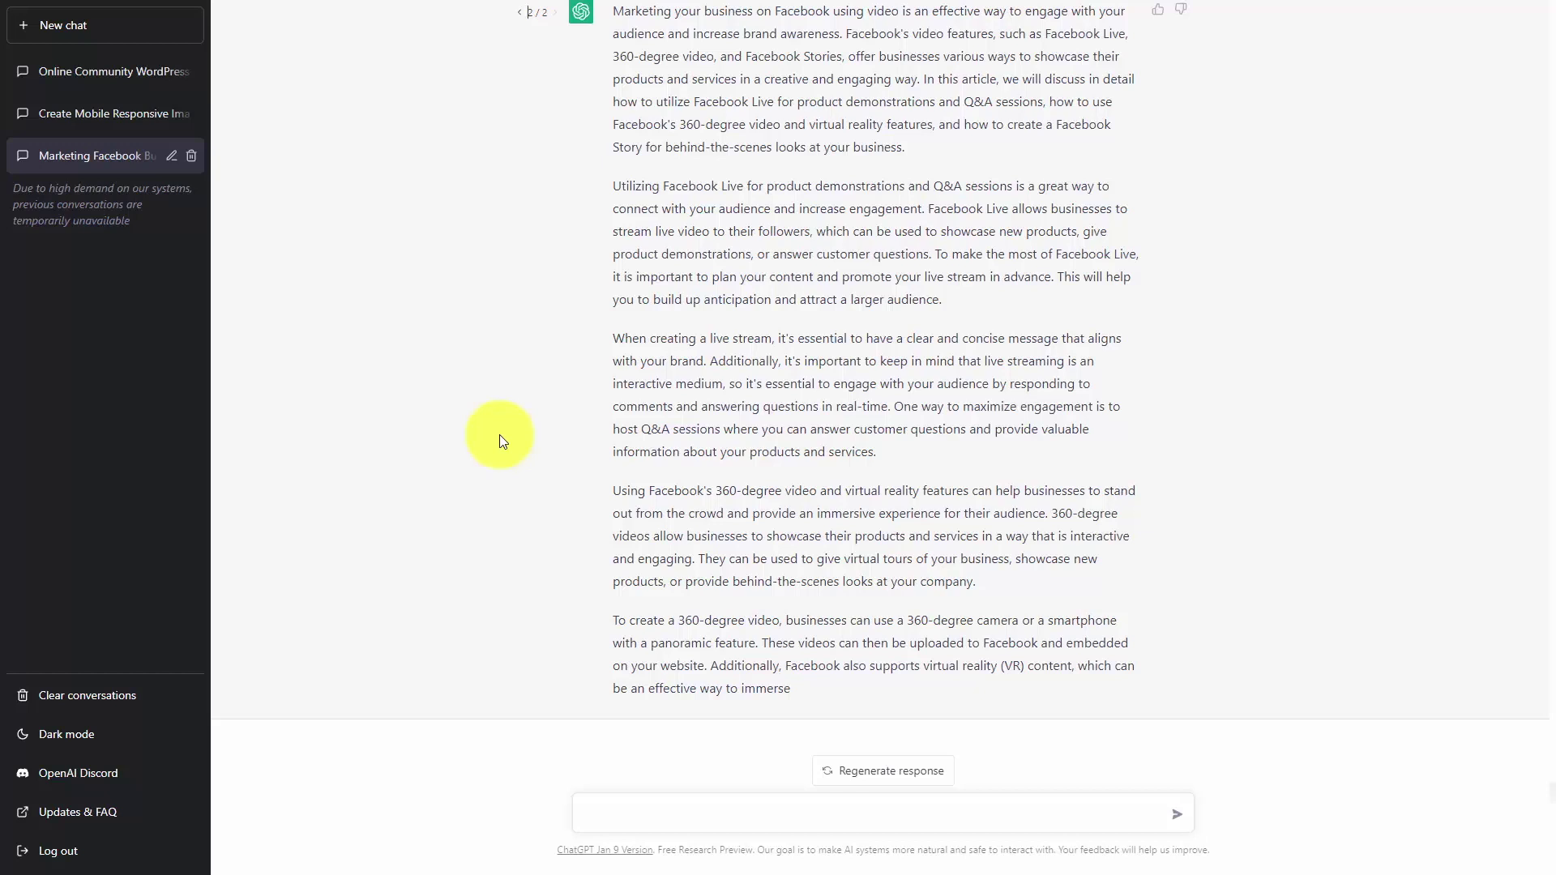
- In the Facebook marketing chat, request 5 statistical studies that discuss, prove or disprove each of the 3 major points above
{"action": "left_click", "coordinate": [627, 811]}
{"action": "type", "text": "For each of the 3 major points above list 5 statistical studies that discuss, prove or disprove the points"}
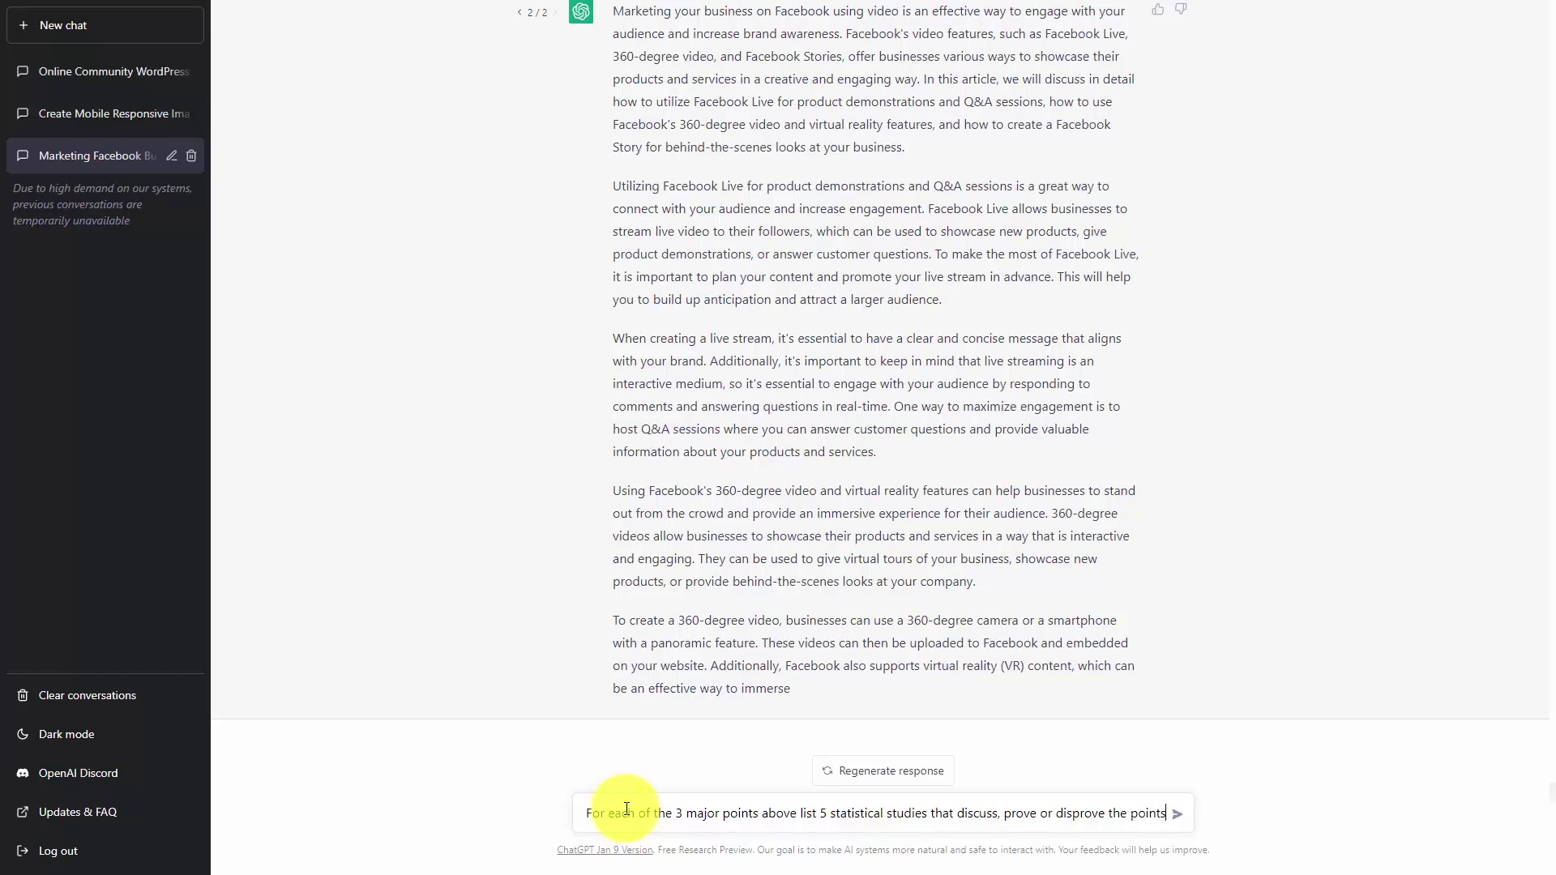
{"action": "key", "text": "Return"}
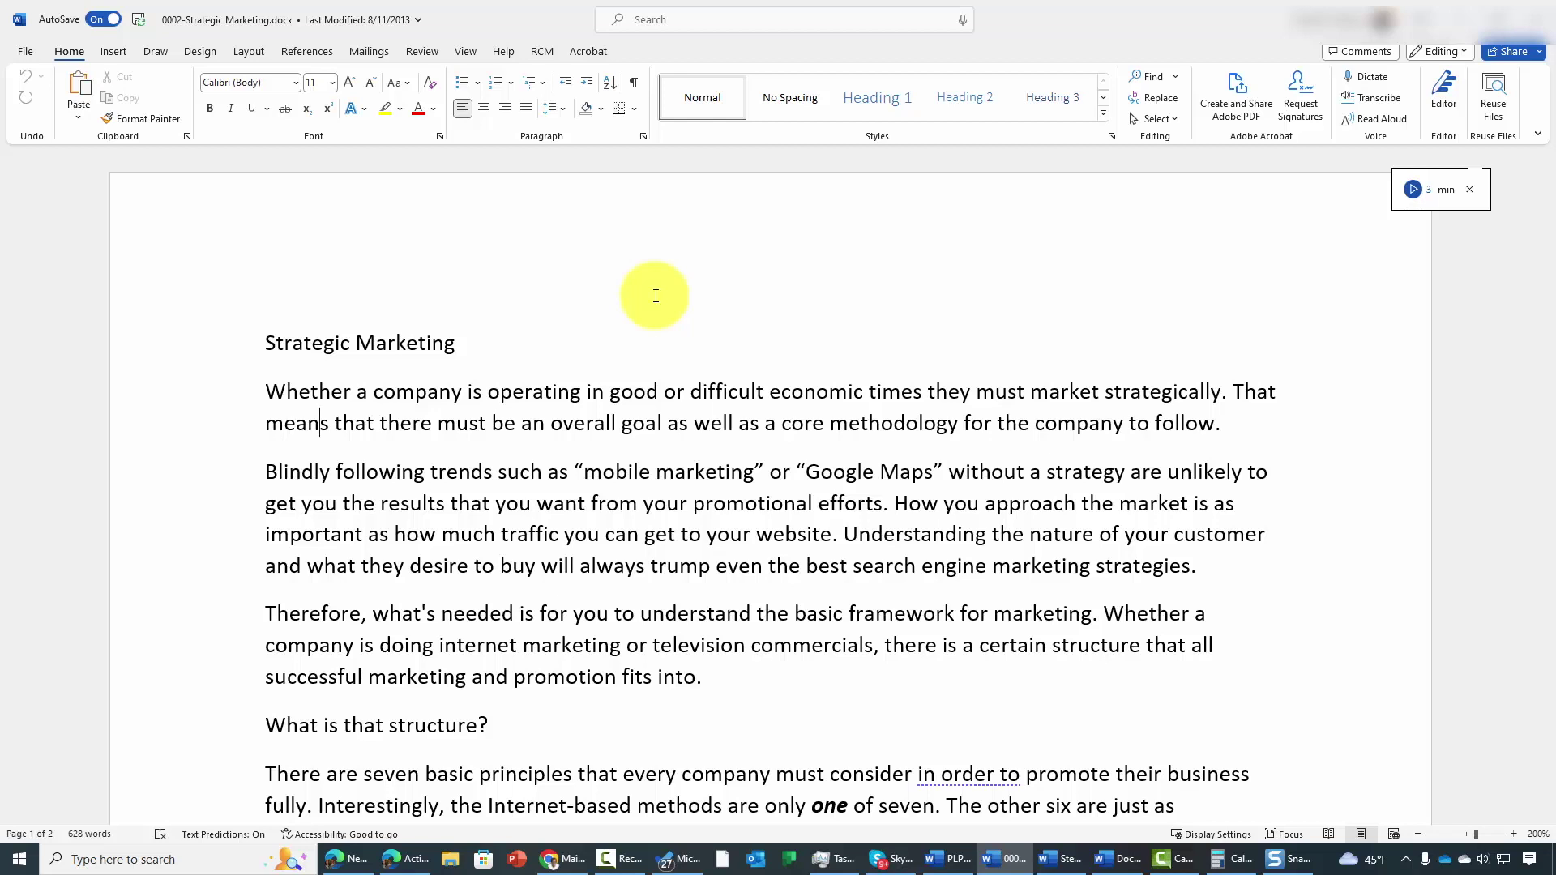
- Have ChatGPT rewrite the Strategic Marketing article with complex sentences for a high educated audience, and scan the result for plagiarism in Grammarly
{"action": "key", "text": "ctrl+a"}
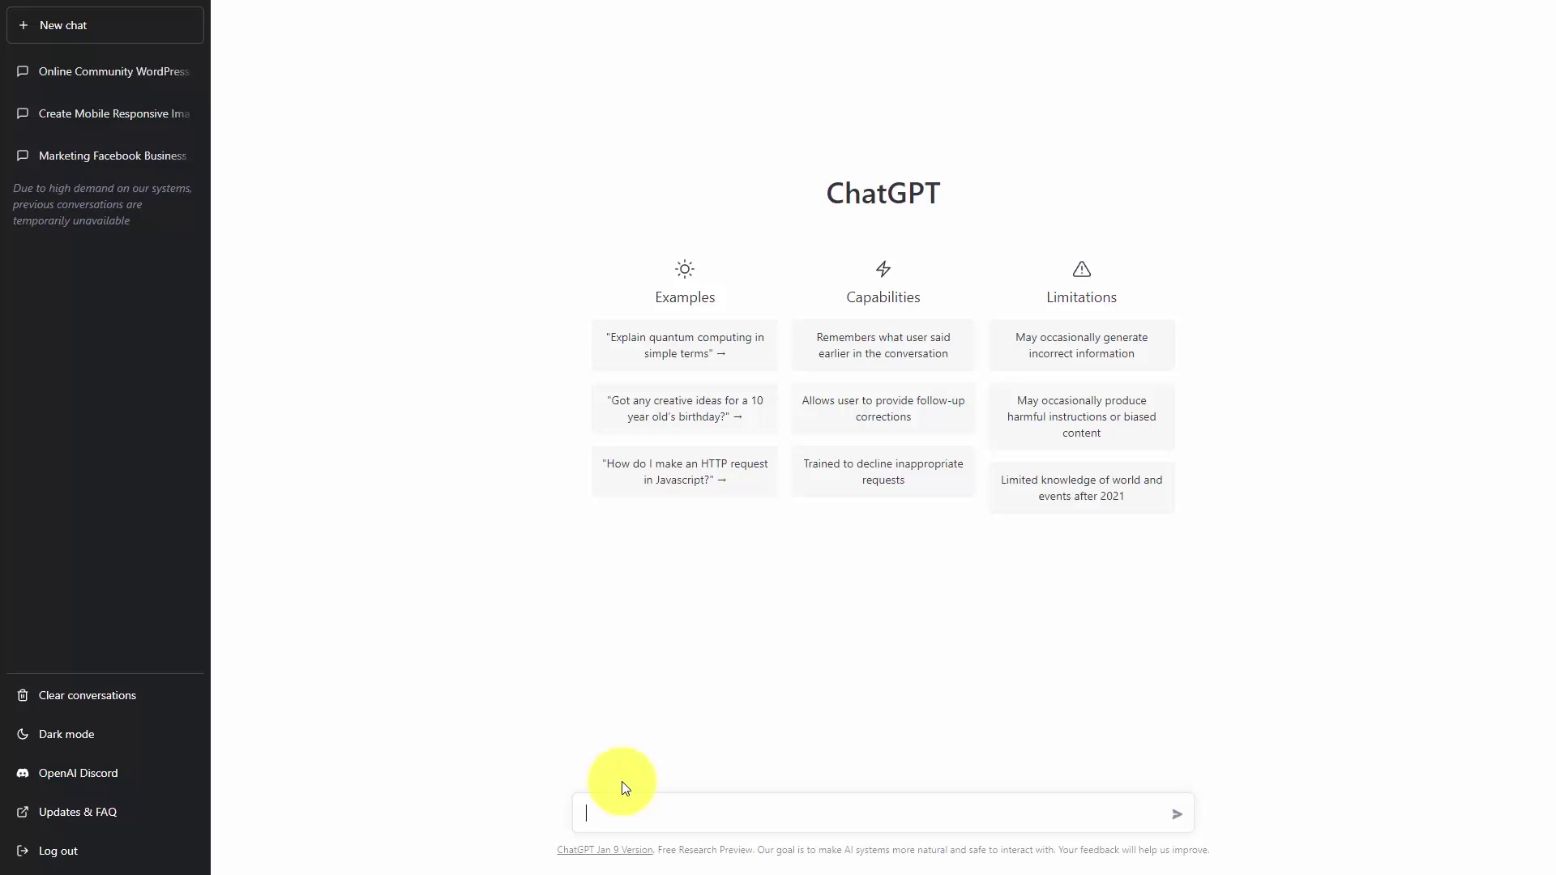
{"action": "type", "text": "Please rewrite the following article with complex sentences for a high educated audience"}
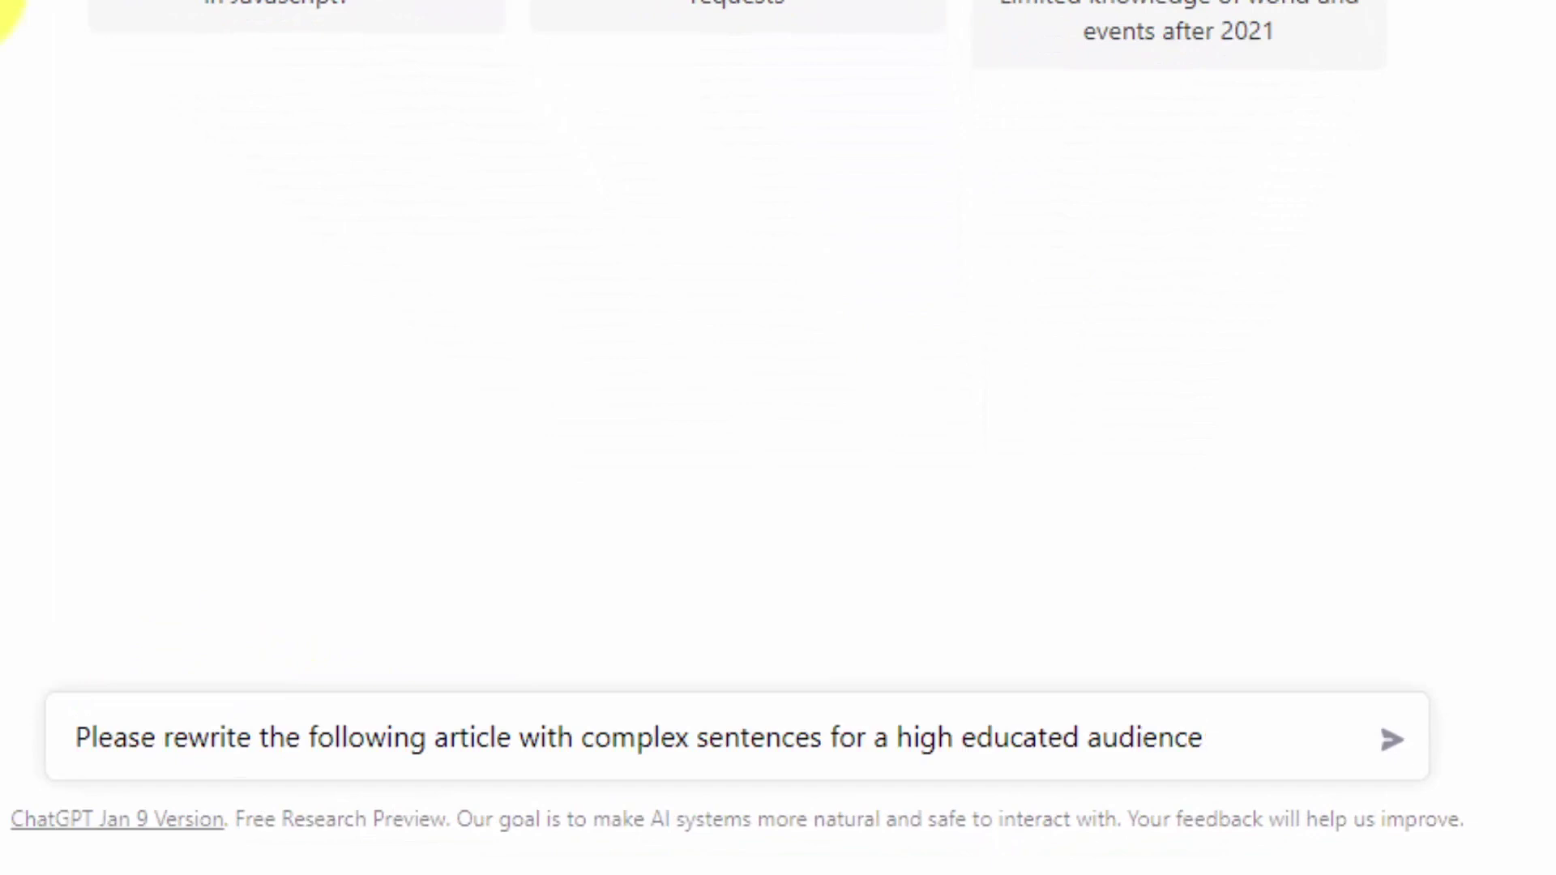
{"action": "key", "text": "shift+Return"}
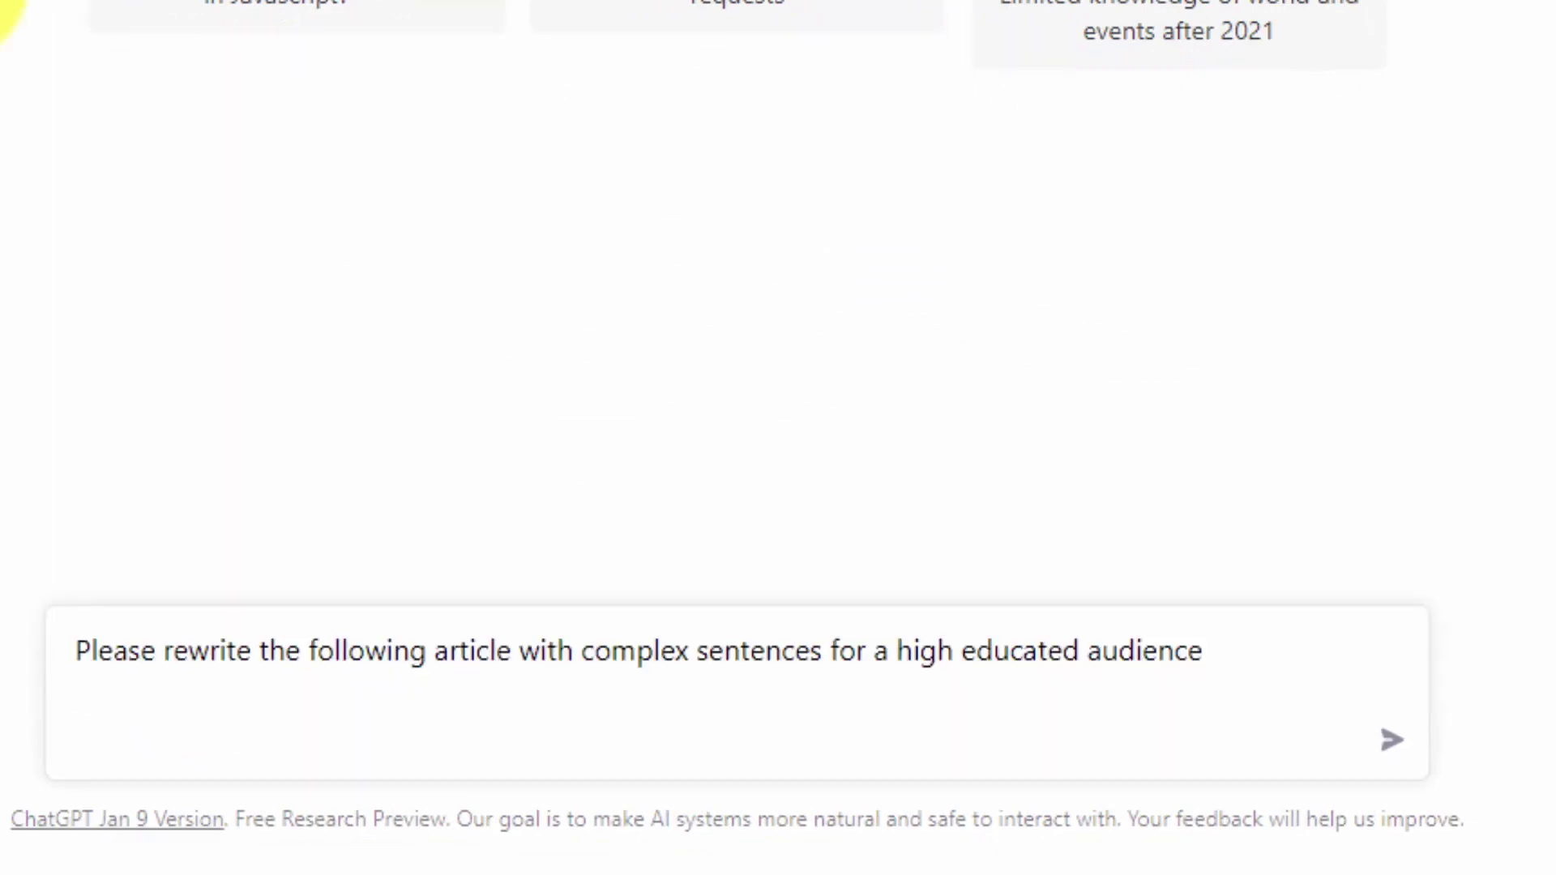
{"action": "key", "text": "ctrl+v"}
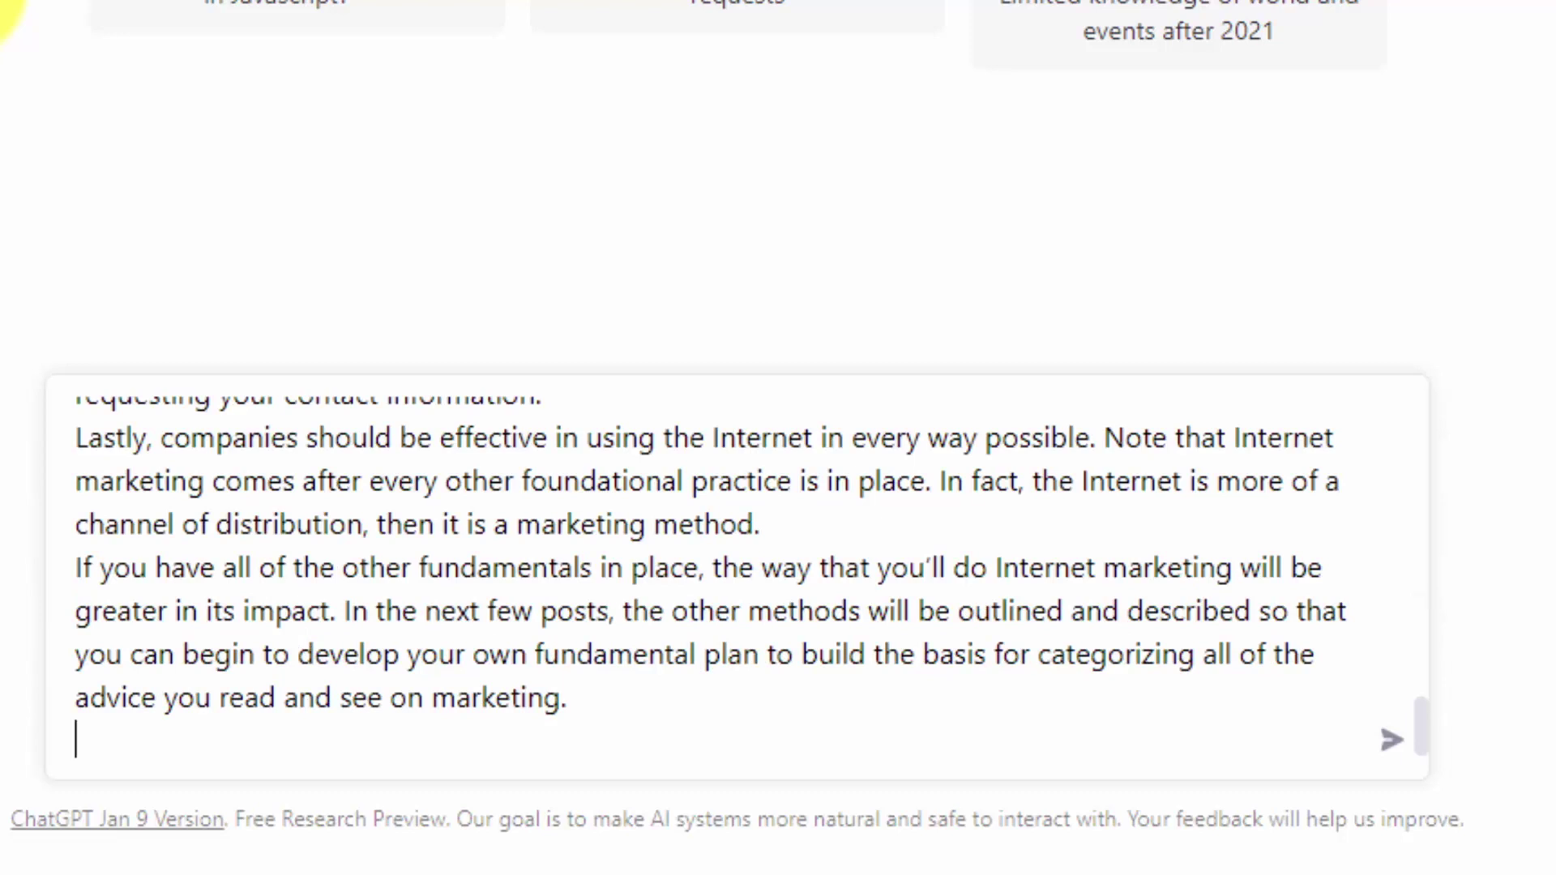
{"action": "key", "text": "Return"}
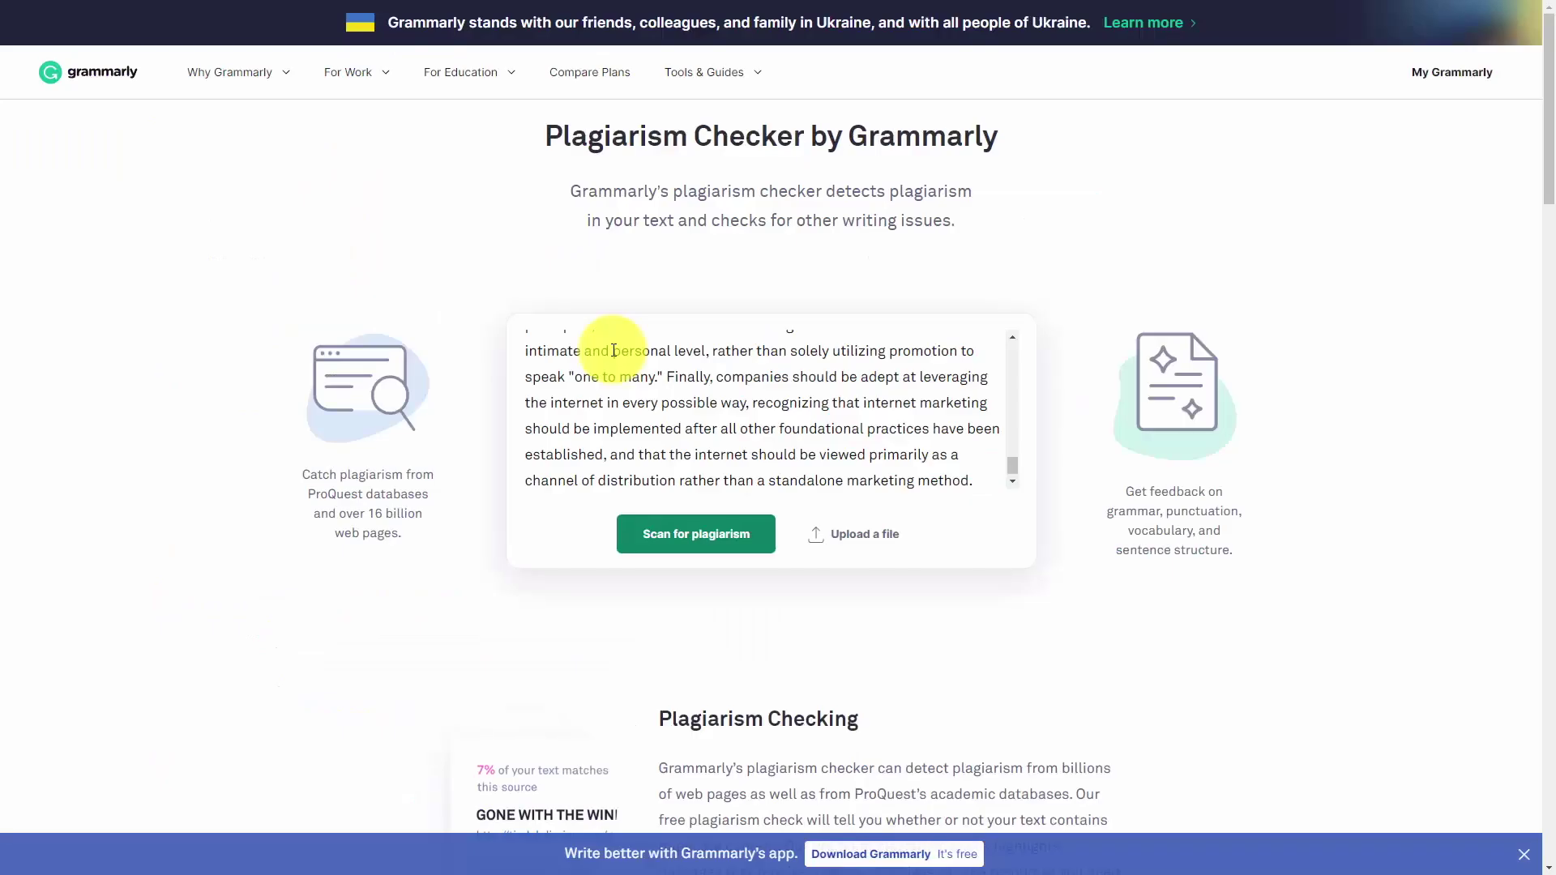
{"action": "left_click", "coordinate": [675, 547]}
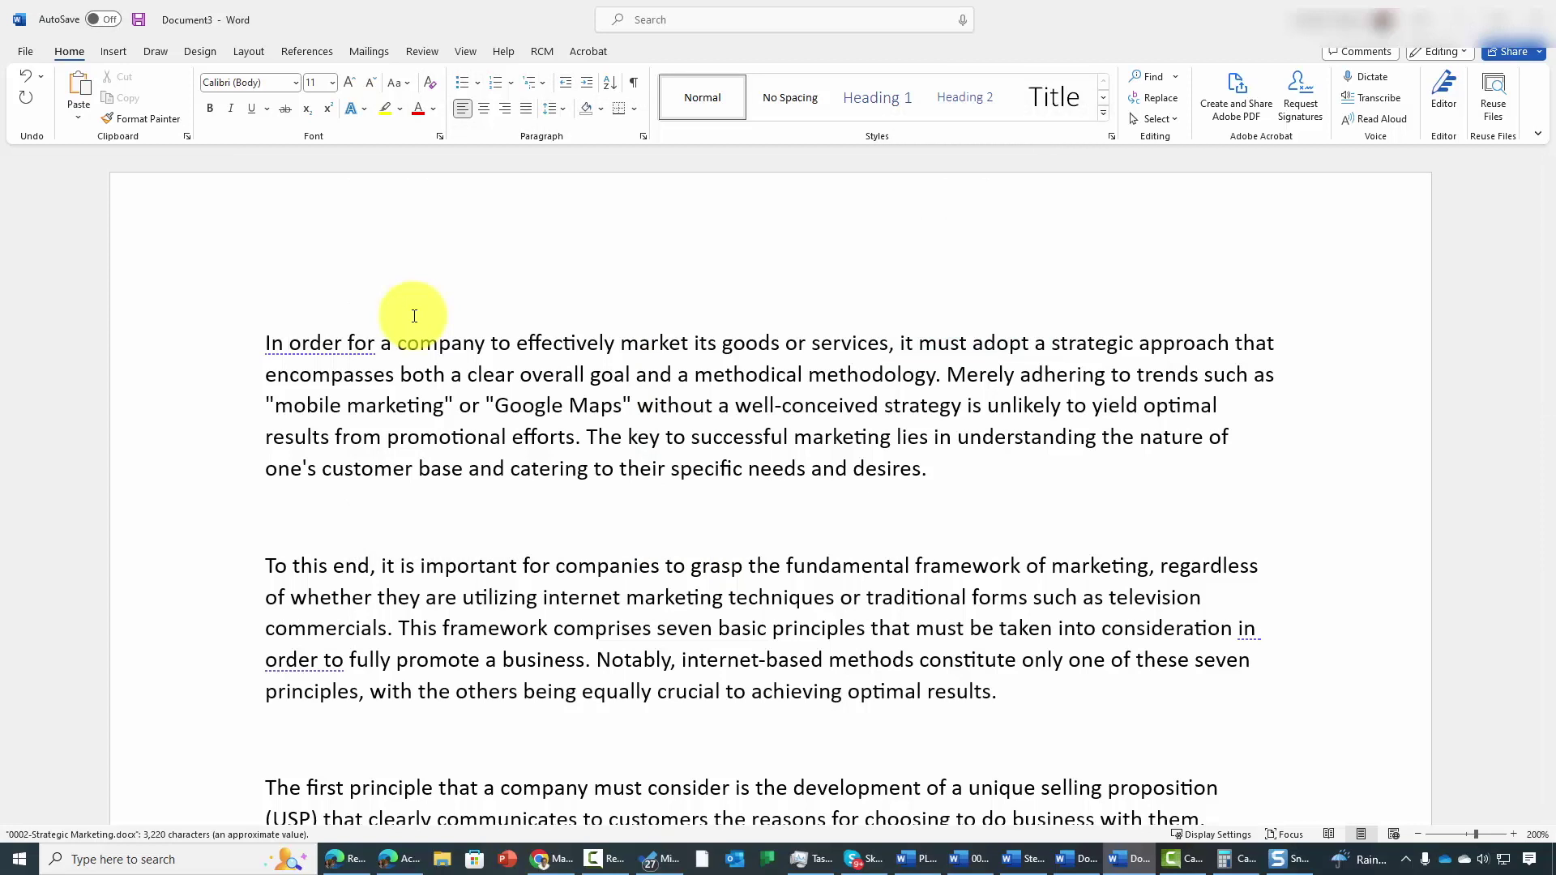
- In Word, check the rewritten article with Editor and accept its grammar suggestion "too" in the phrase "one to many"
{"action": "left_click", "coordinate": [422, 51]}
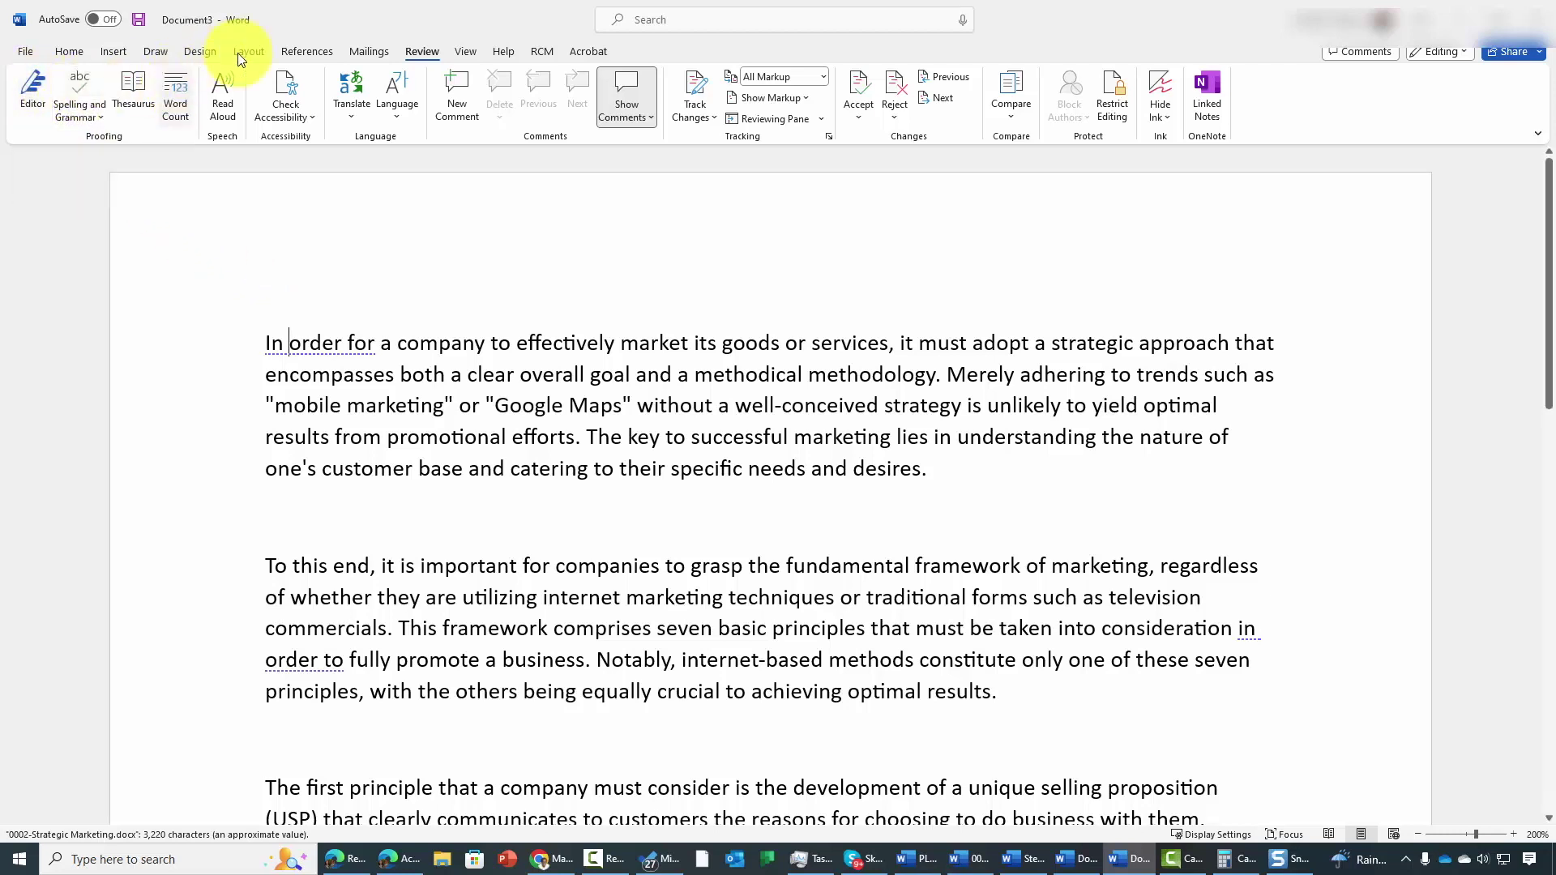
{"action": "left_click", "coordinate": [73, 54]}
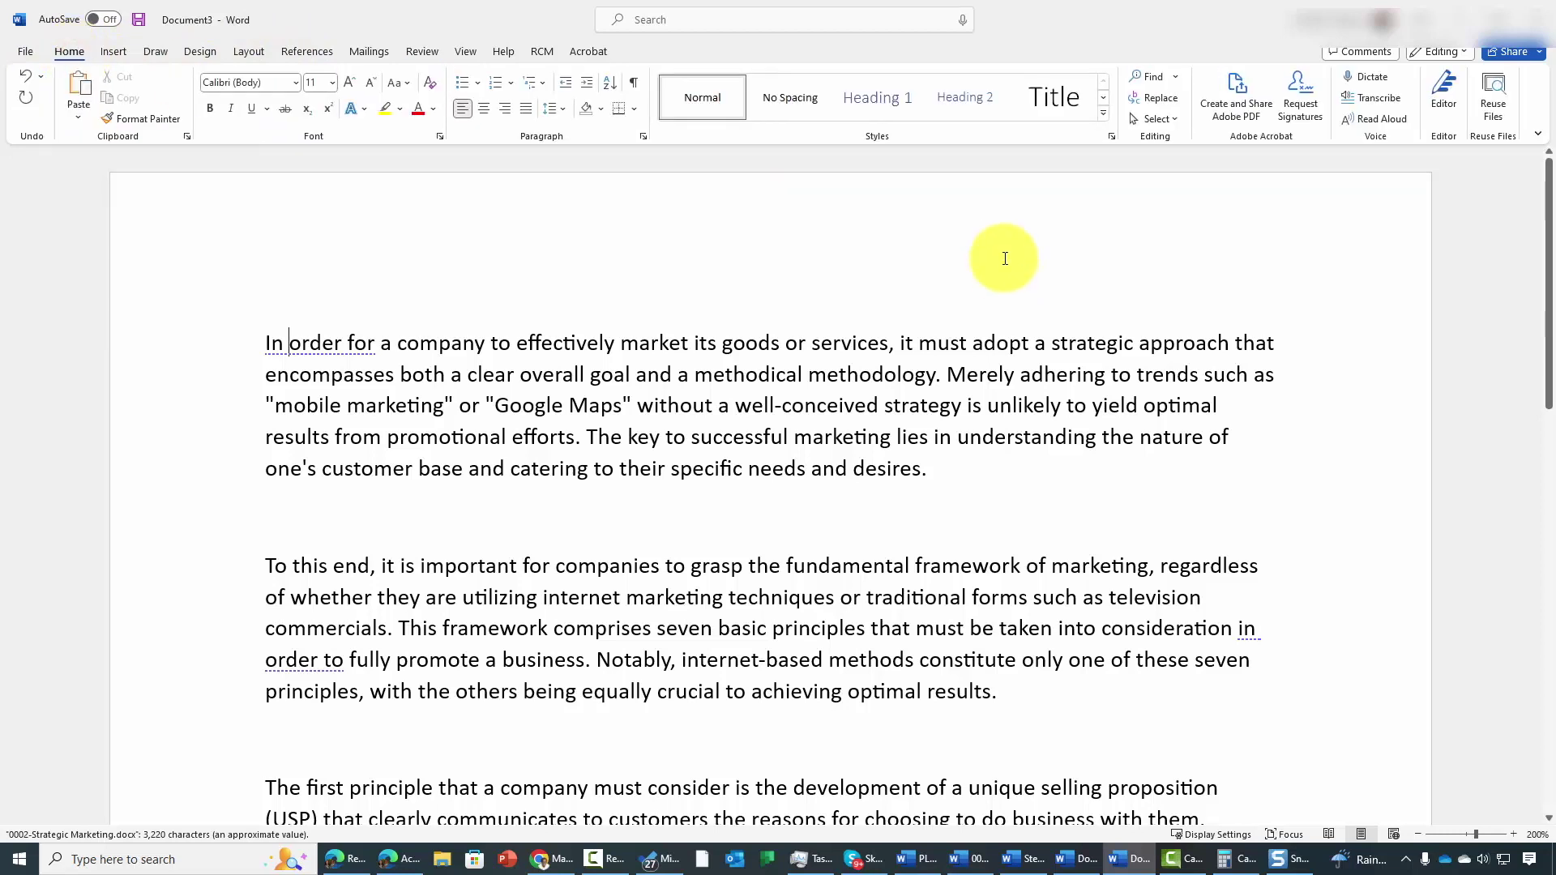
{"action": "left_click", "coordinate": [1446, 92]}
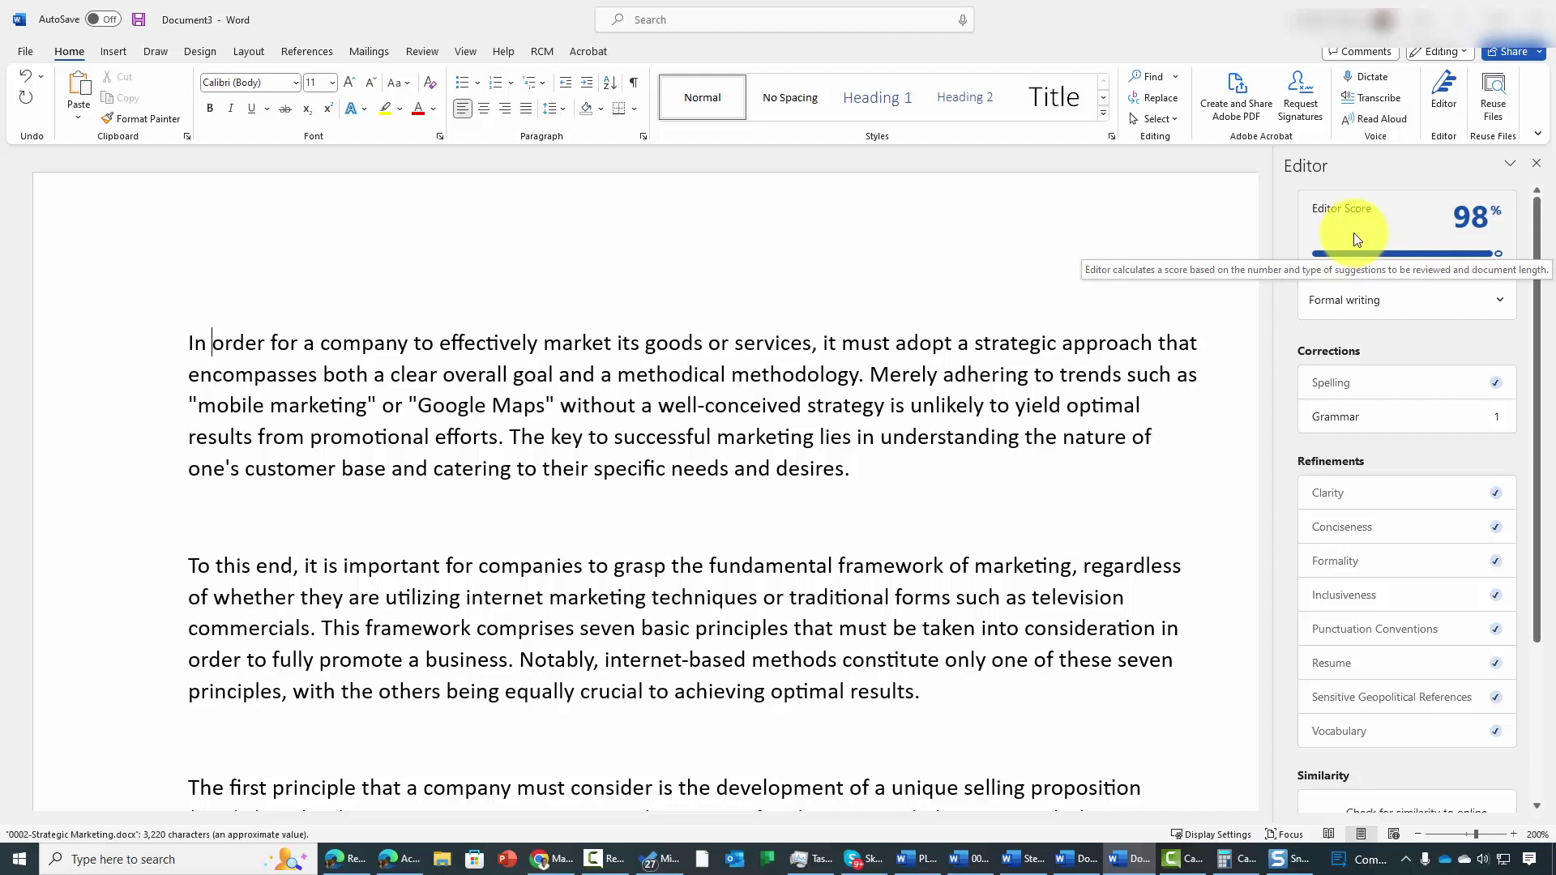
{"action": "left_click", "coordinate": [1376, 305]}
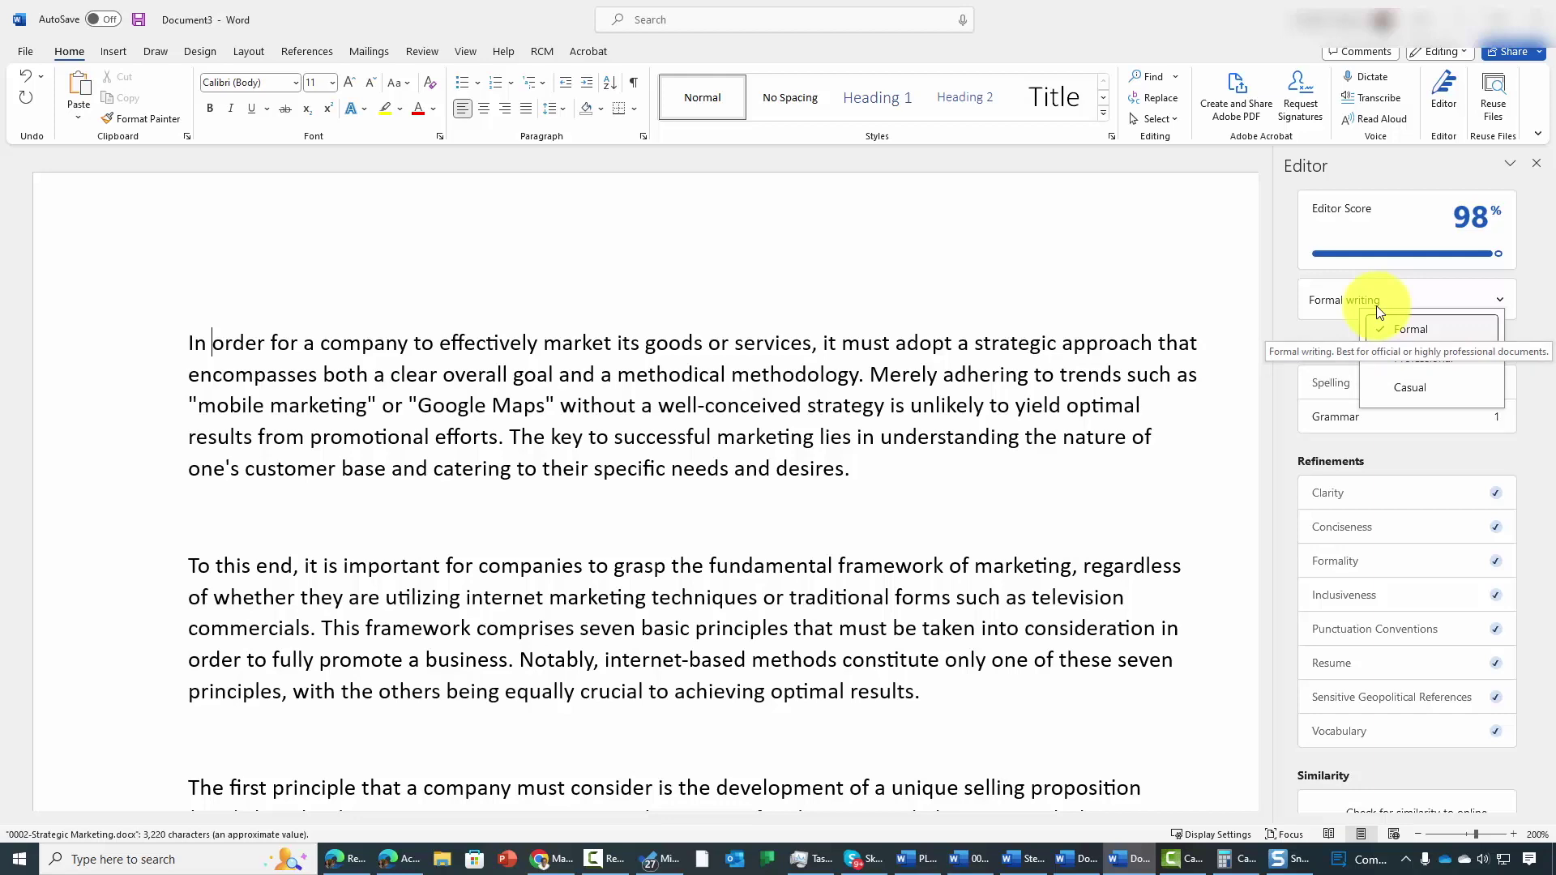
{"action": "left_click", "coordinate": [1376, 304]}
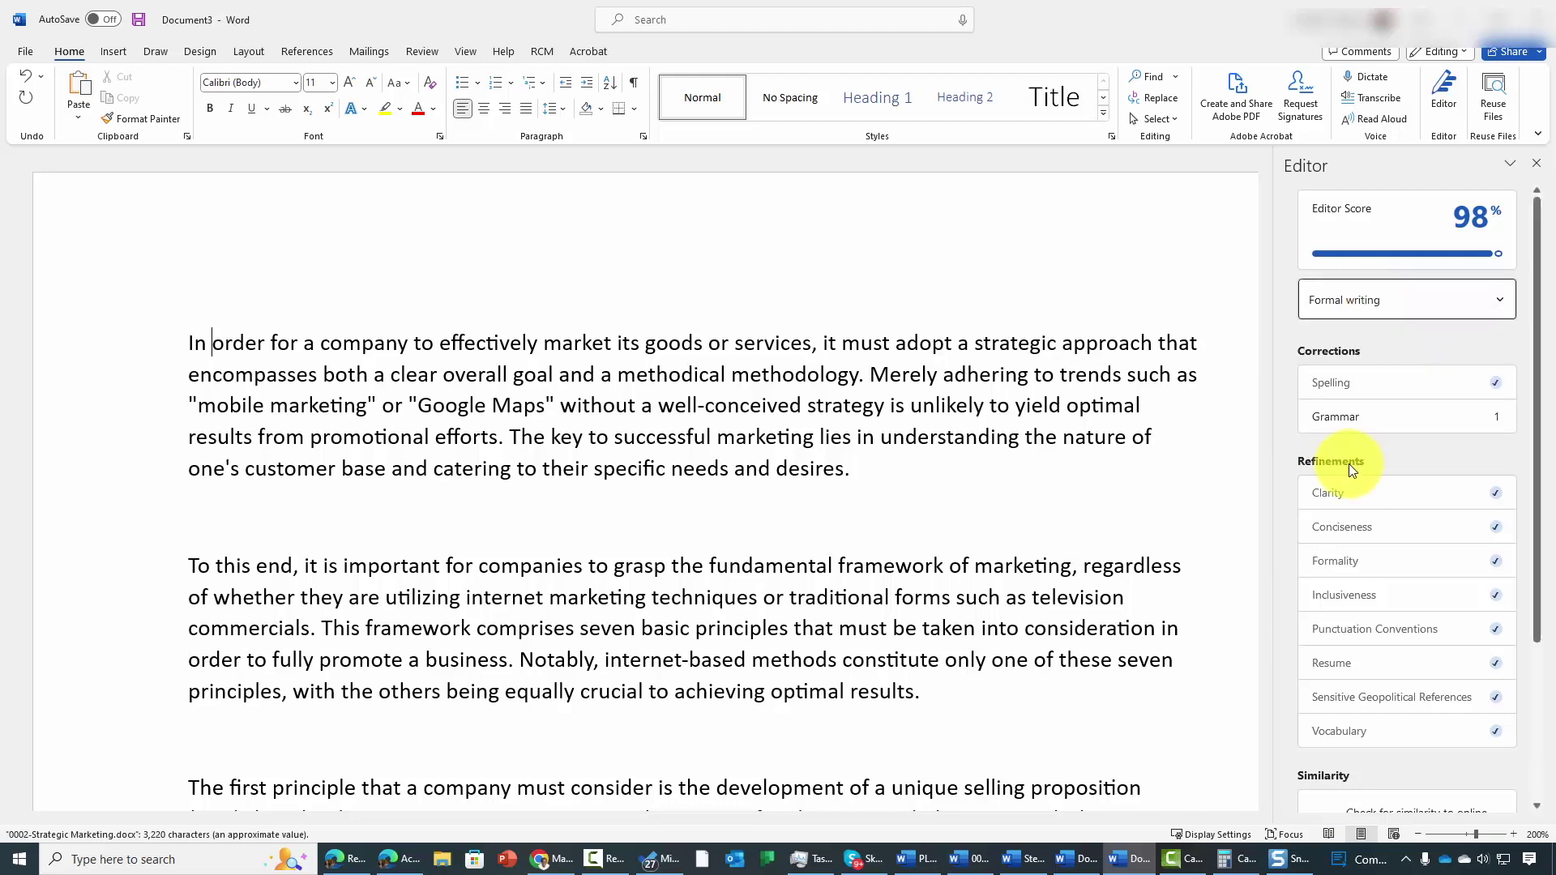
{"action": "left_click", "coordinate": [1332, 416]}
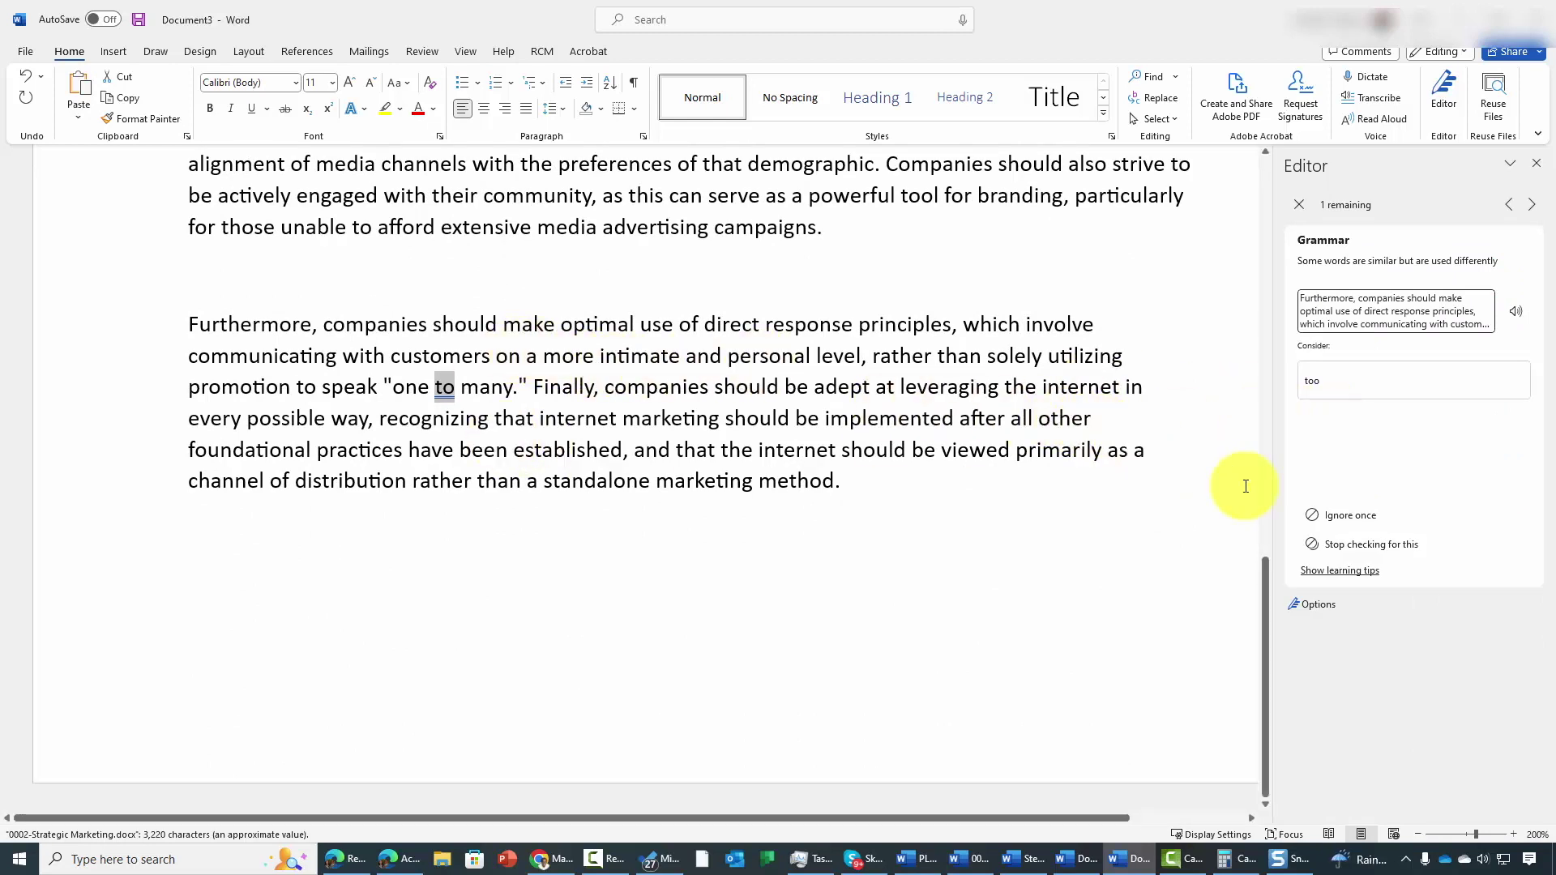
{"action": "left_click", "coordinate": [1313, 381]}
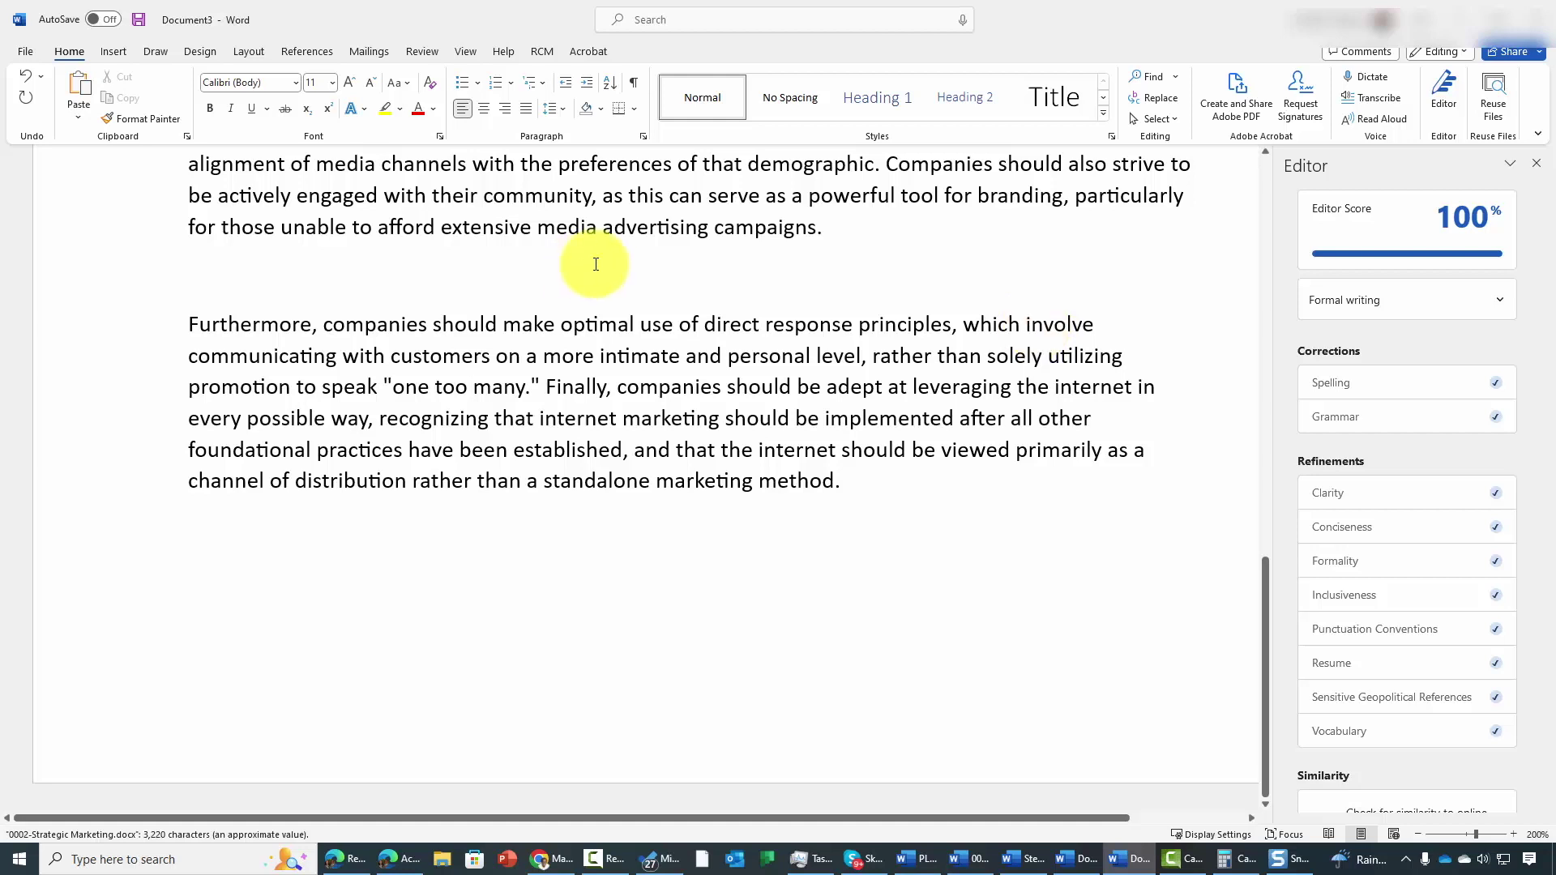
- Ask ChatGPT to make the evaluation study paragraph on employability among at-risk adolescents easy enough for a regular person to understand
{"action": "right_click", "coordinate": [895, 301]}
{"action": "left_click", "coordinate": [670, 277]}
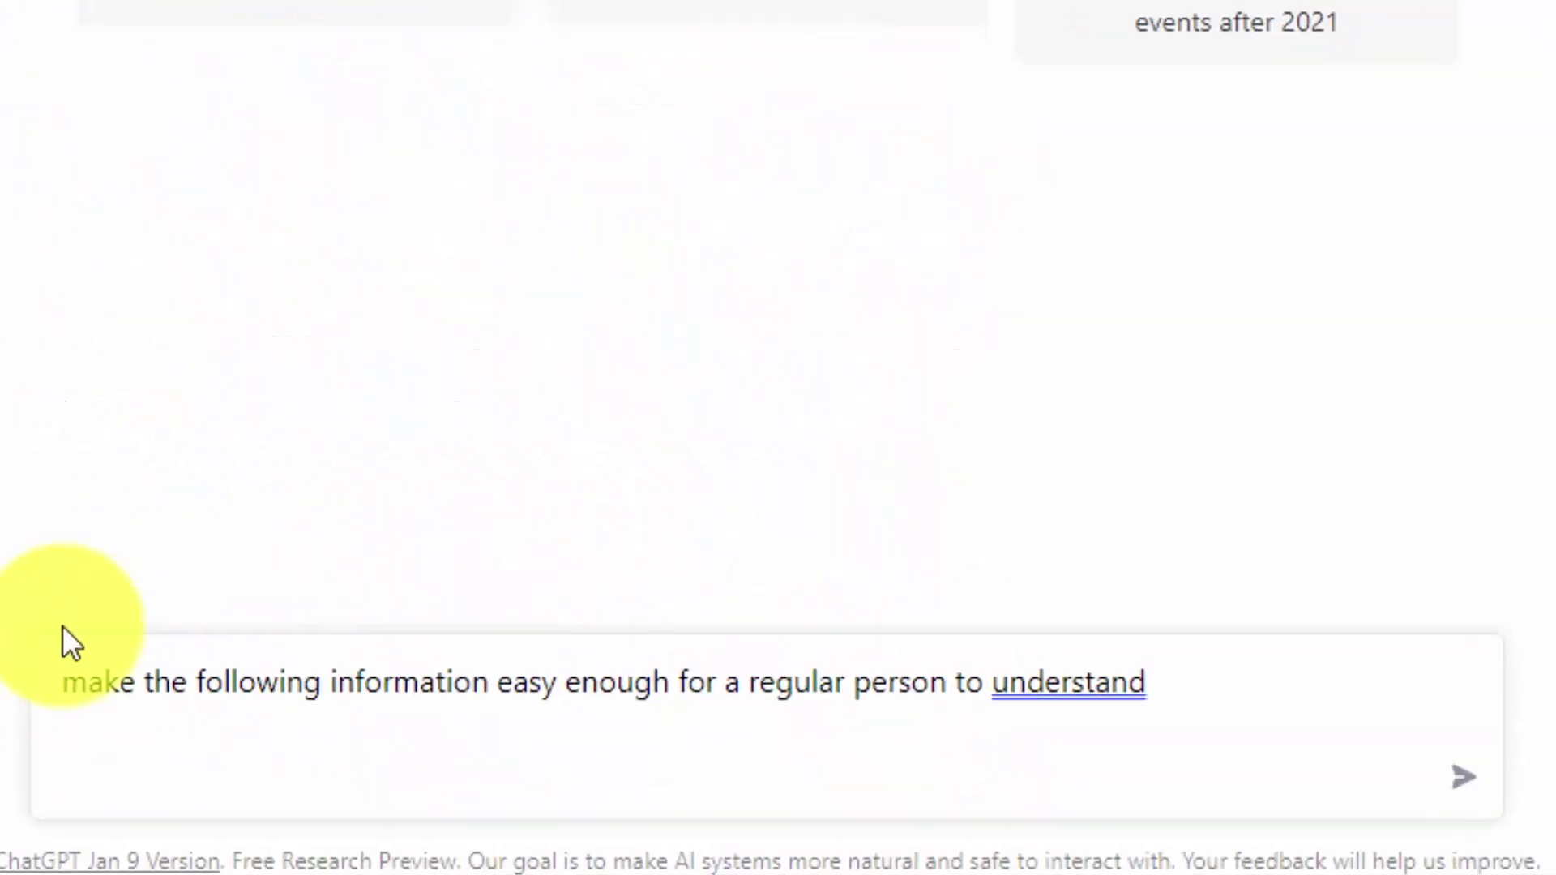
{"action": "key", "text": "shift+Return"}
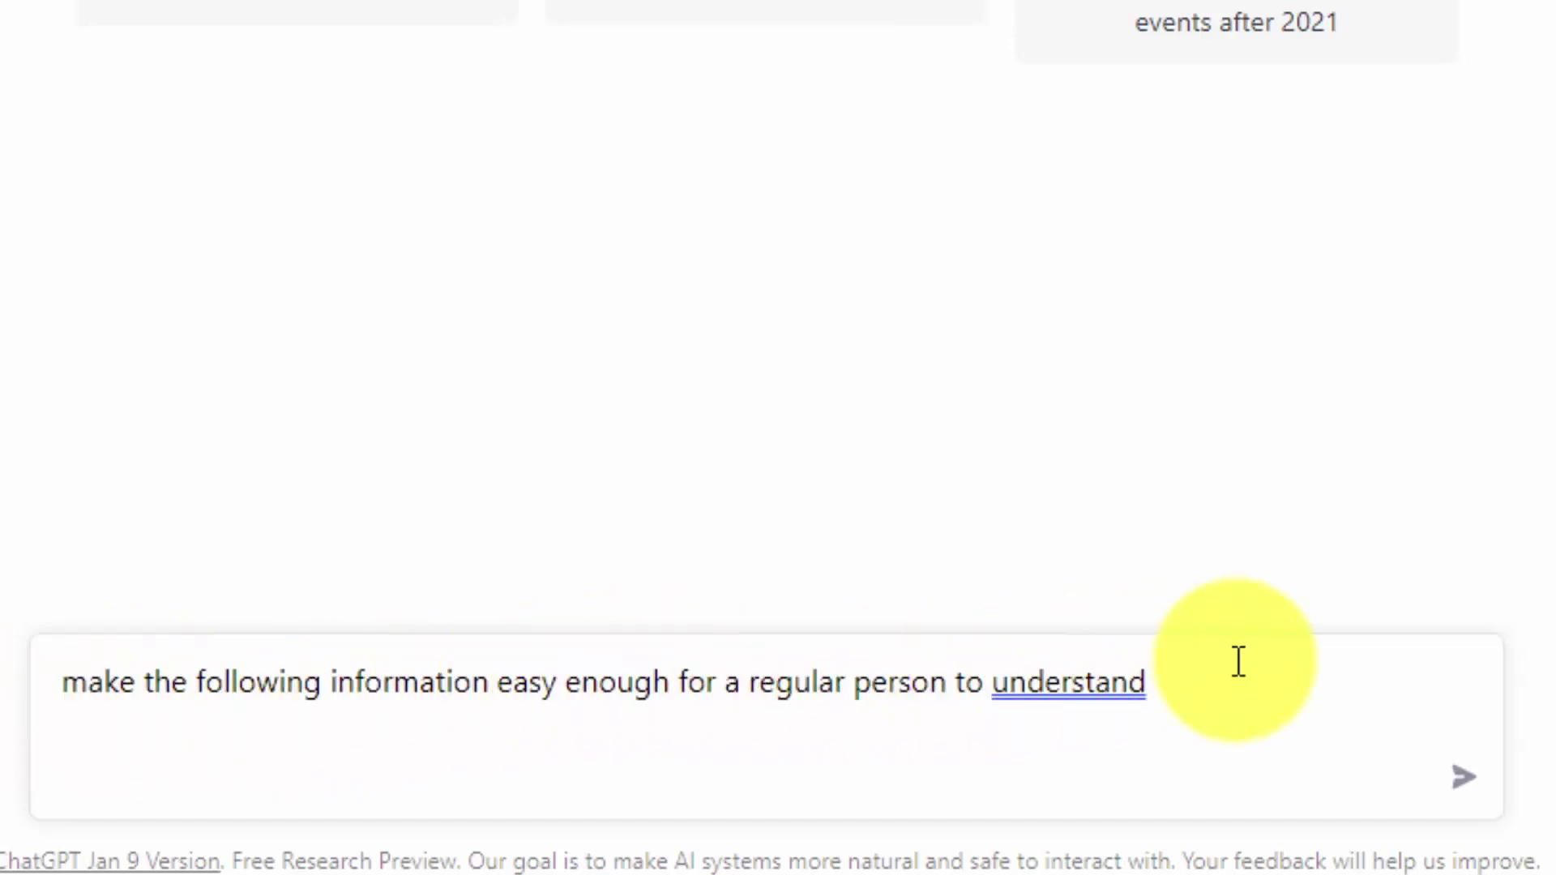
{"action": "left_click", "coordinate": [119, 783]}
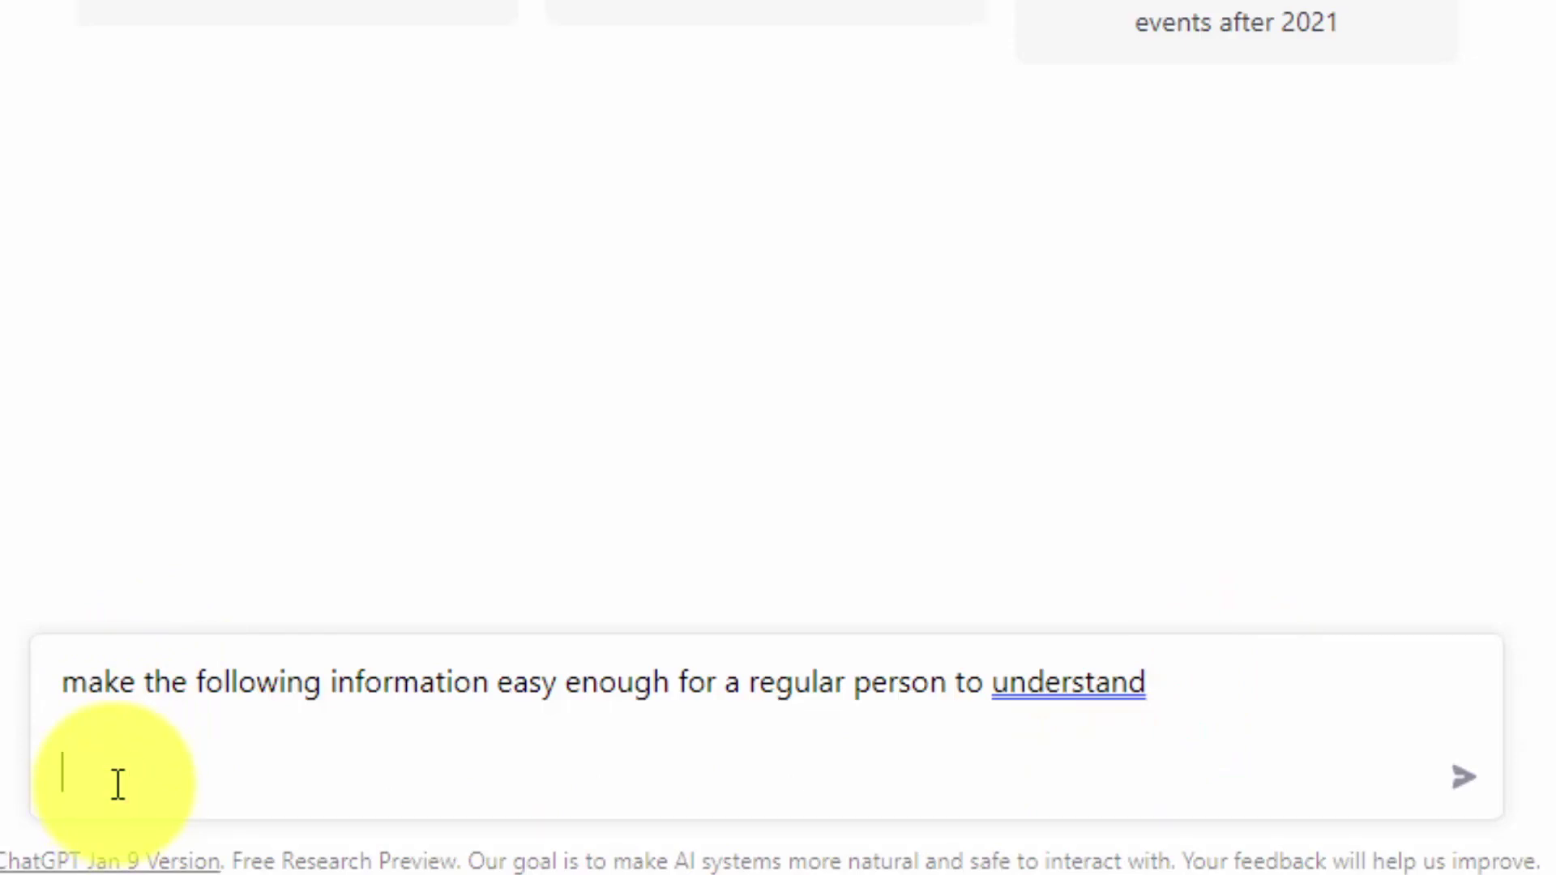
{"action": "type", "text": "The results of this evaluation study suggest that intervention programs for promoting employability among at-risk adolescents should integrate a holistic and flexible national model with adaptations by local steering committees, whose members are from the same cultural group as the participating adolescents. Such a strategy will enable each unique community to tailor the local operation of the program to the culturespecific needs of—and to maximally utilize the resources available for—the different sectors in a multi-cultural society, while establishing a dialogue and reciprocal learning in national forums. A dilemma has been identified, however, with respect to increasing the local involvement of the national committee to provide the local committees with different viewpoints."}
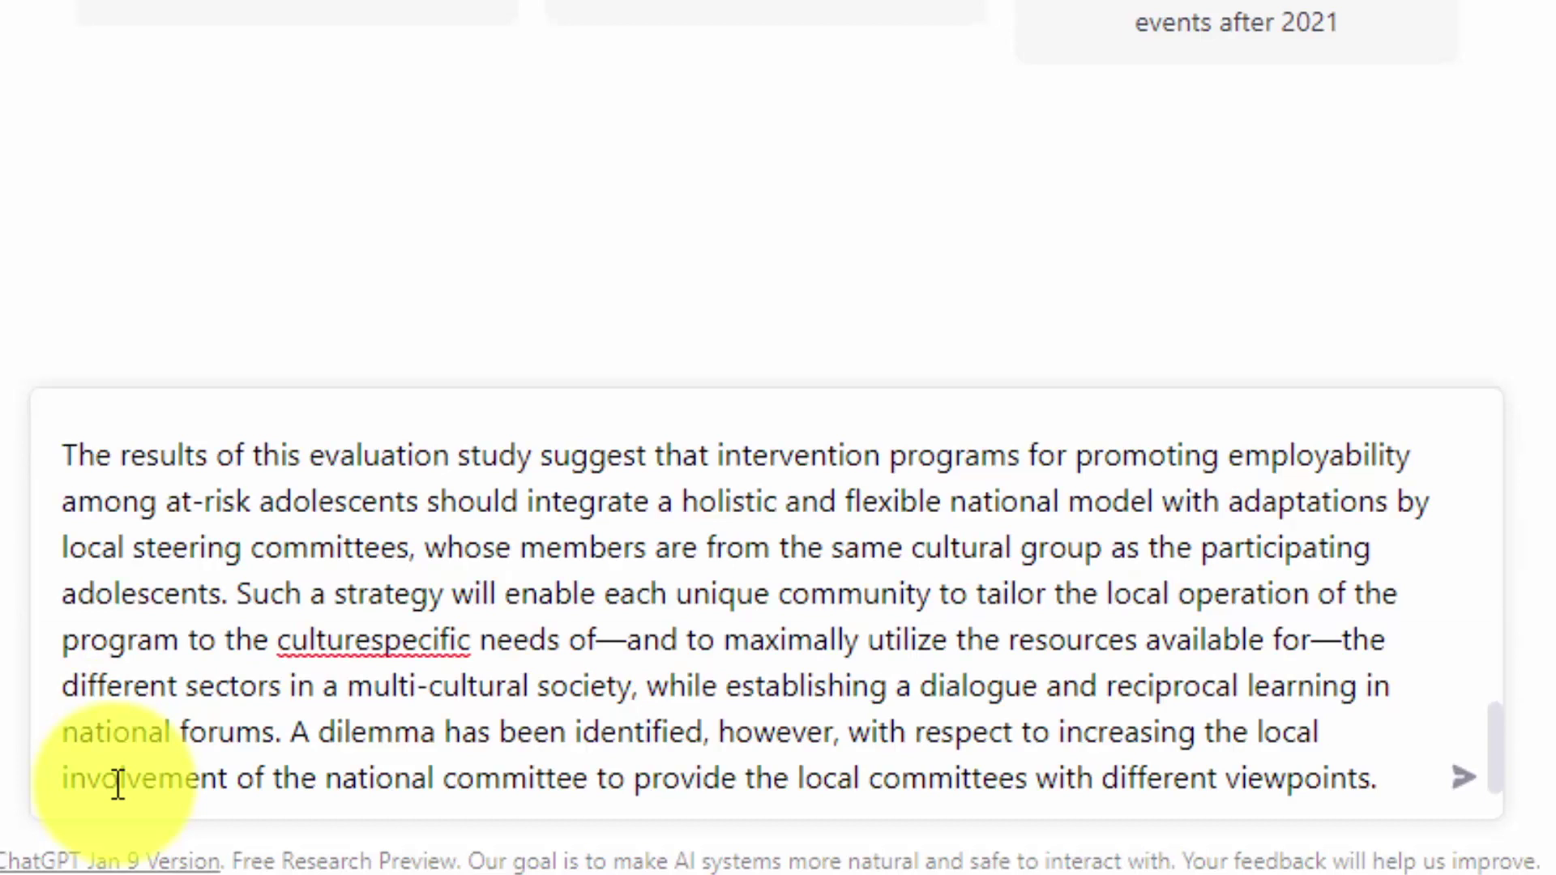
{"action": "key", "text": "Return"}
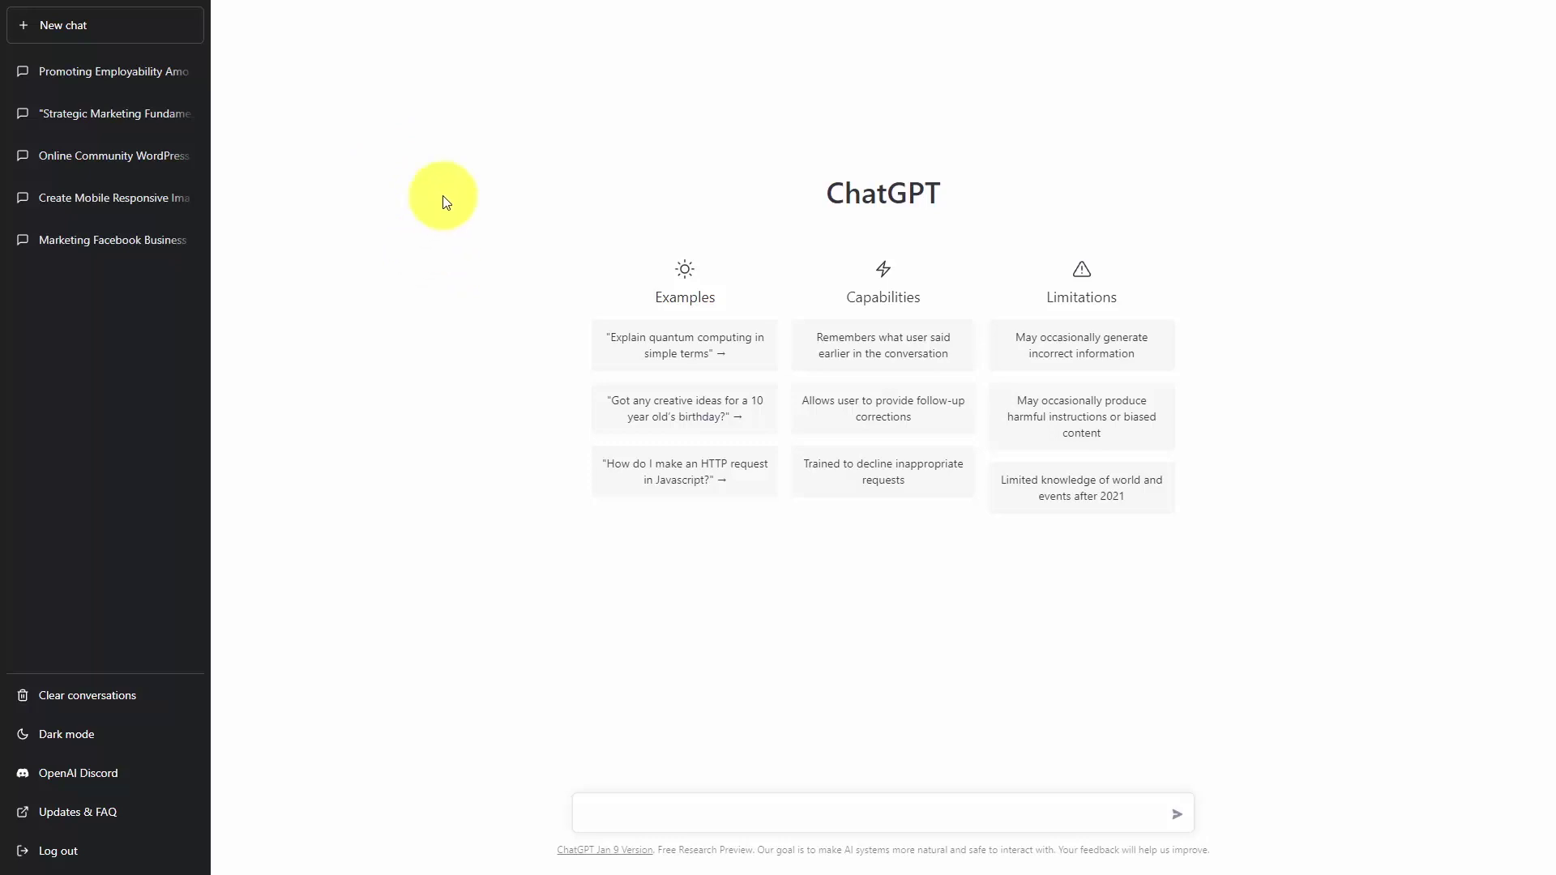
- In a new chat, ask whether ChatGPT is familiar with David Frey's 12 Point Framework for Writing A Sales Letter
{"action": "left_click", "coordinate": [597, 810]}
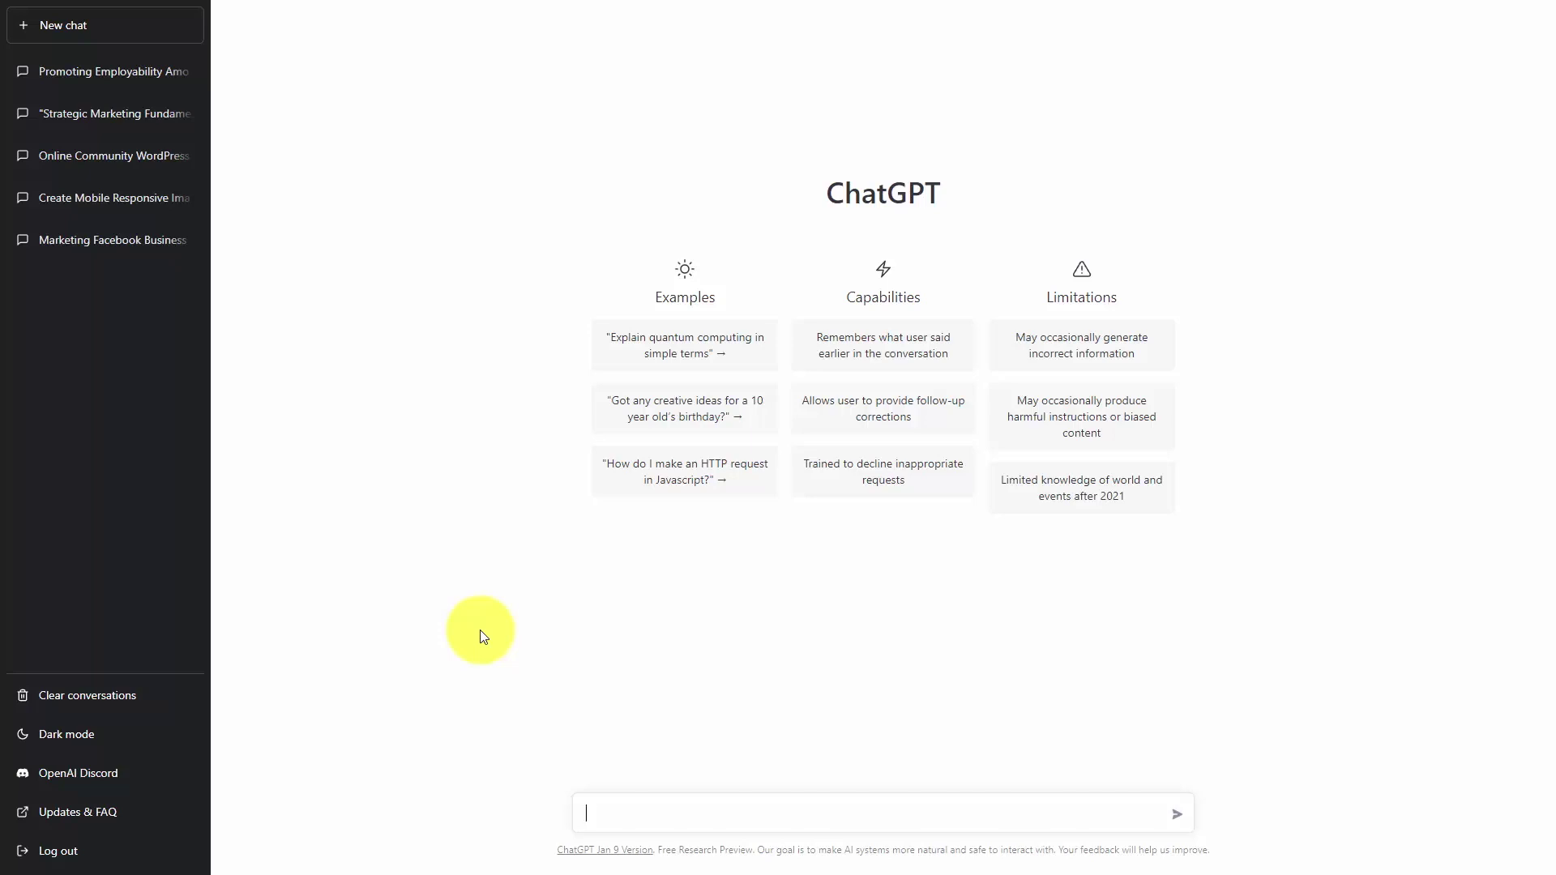
{"action": "type", "text": "Are you familiar with David Frey's 12 Point Framework for Writing A Sales Letter?"}
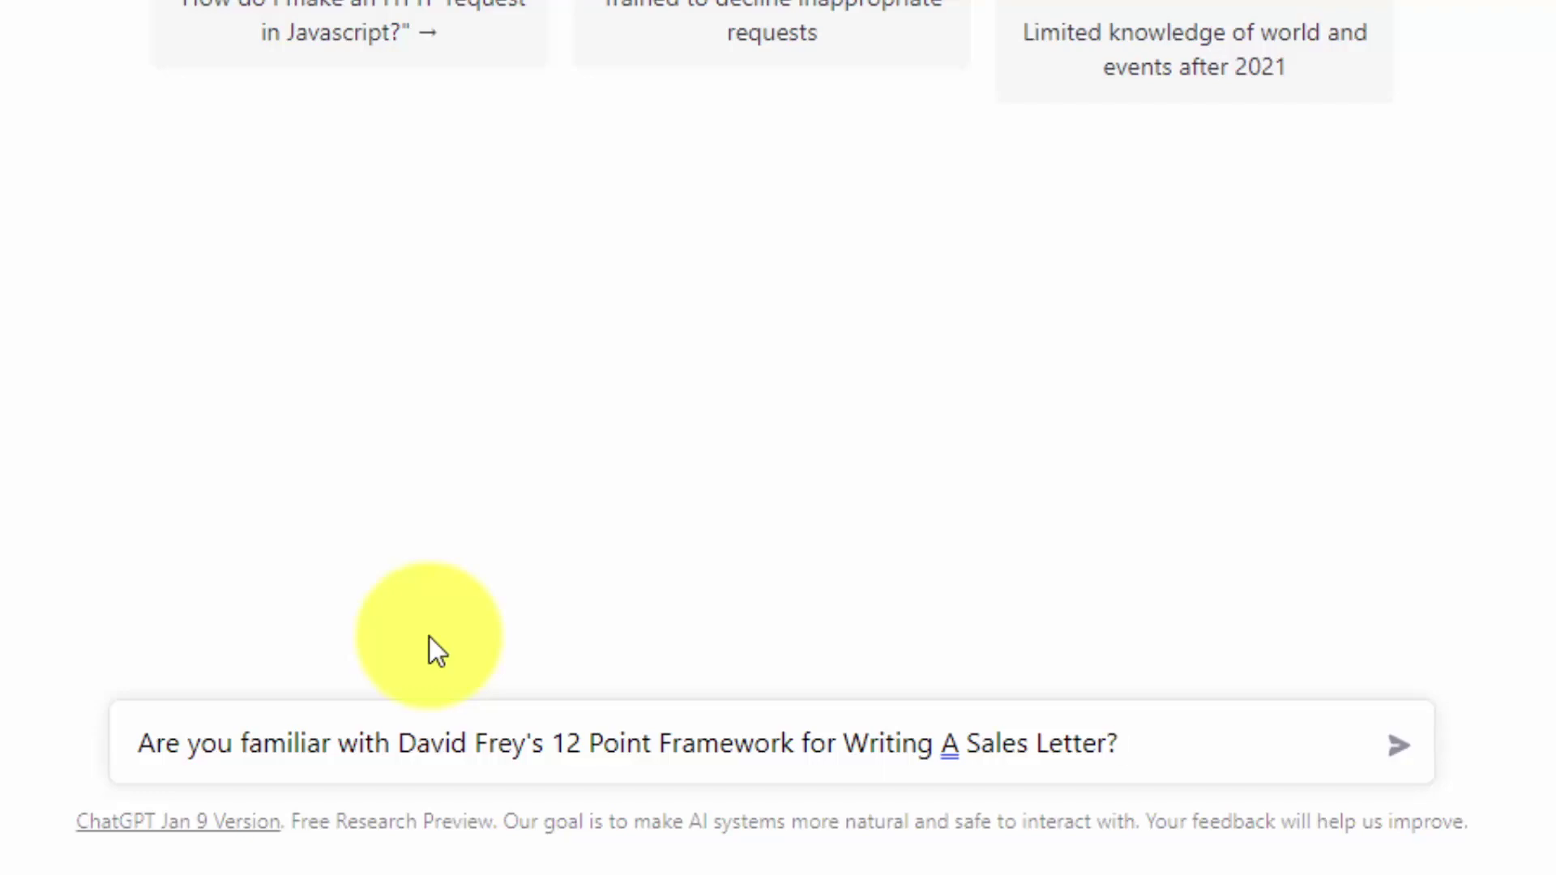
{"action": "key", "text": "Return"}
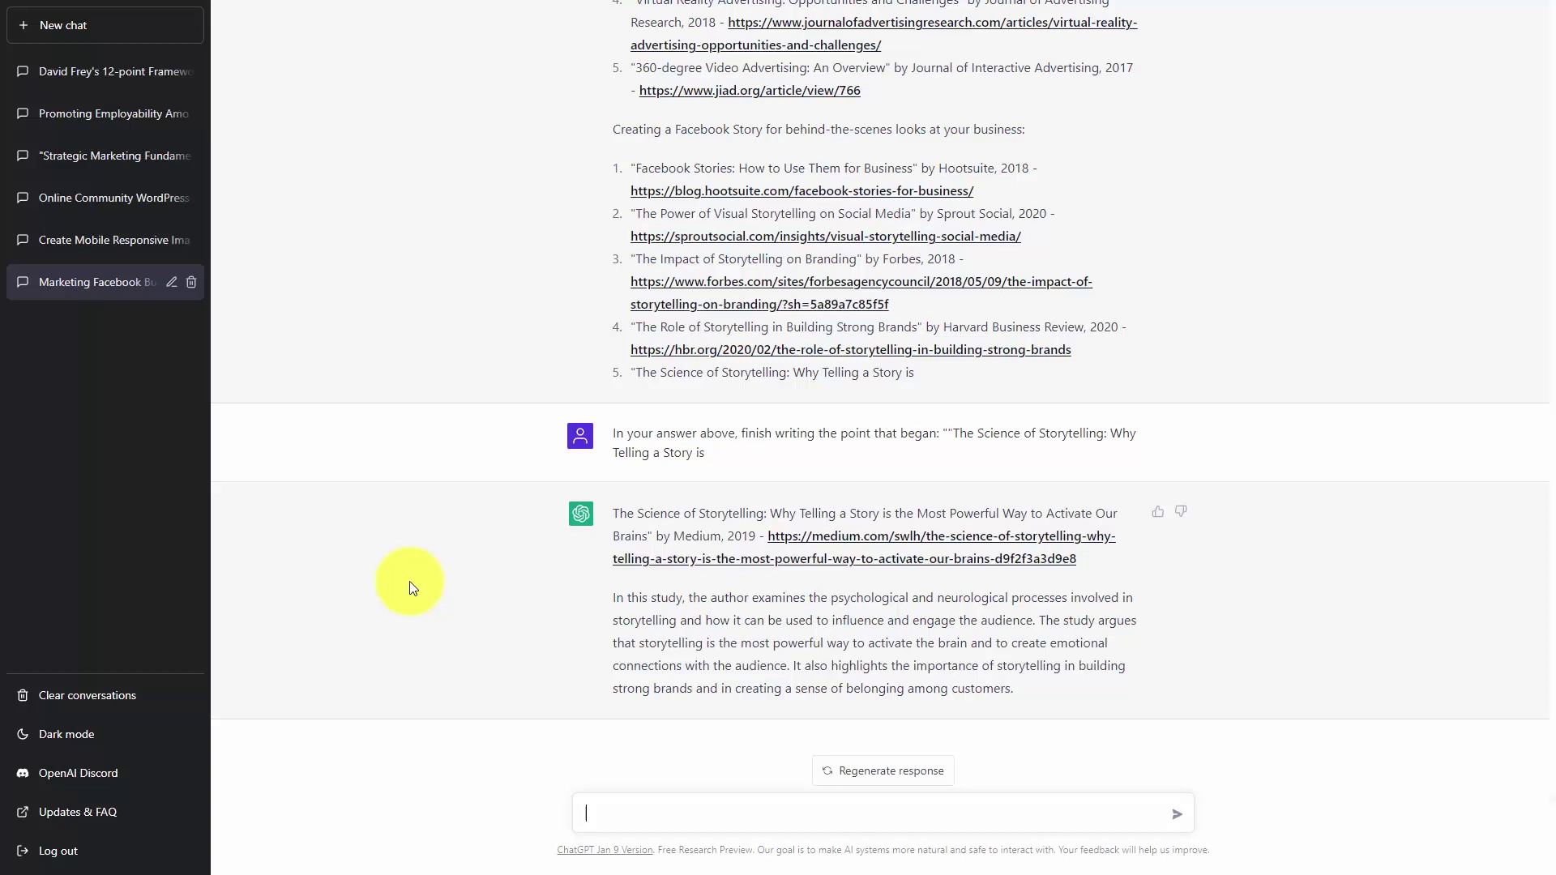
- In the Facebook marketing chat, request a David Frey 12 point sales letter for an instant-access video course teaching small business owners the 3 major points
{"action": "type", "text": "Write a Sales Letter using David Frey's 12 point Sales Letter framework for an online video course teaching small business owners the 3 major points.  The video course will be taught by a veteran trainer, Thomas Duncan with over 10 years of experience teaching business by video. Buyers will get instant access to the course."}
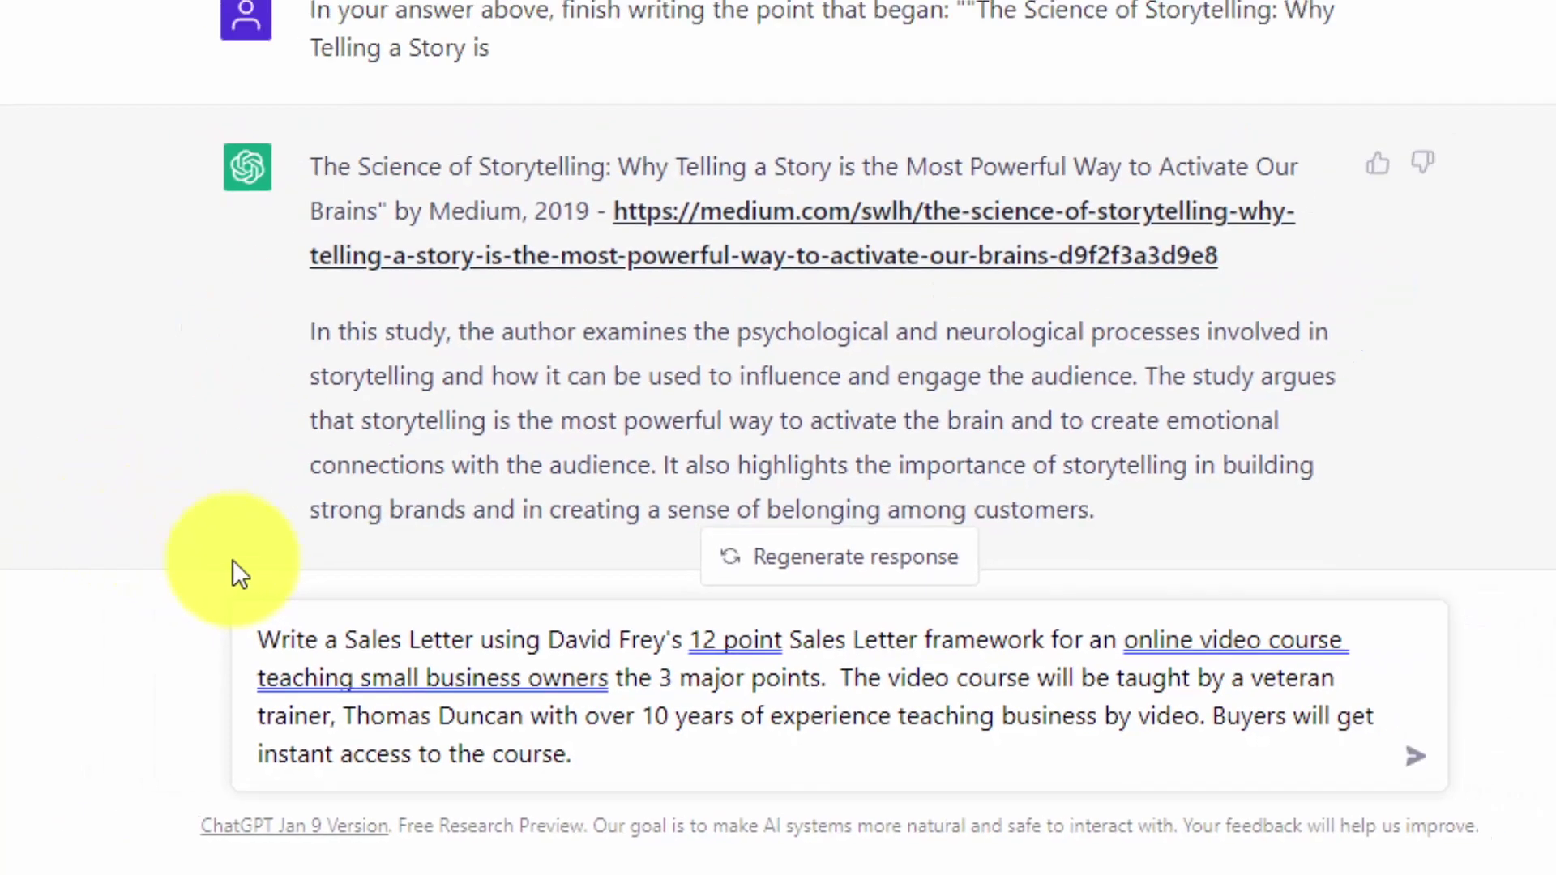
{"action": "key", "text": "Return"}
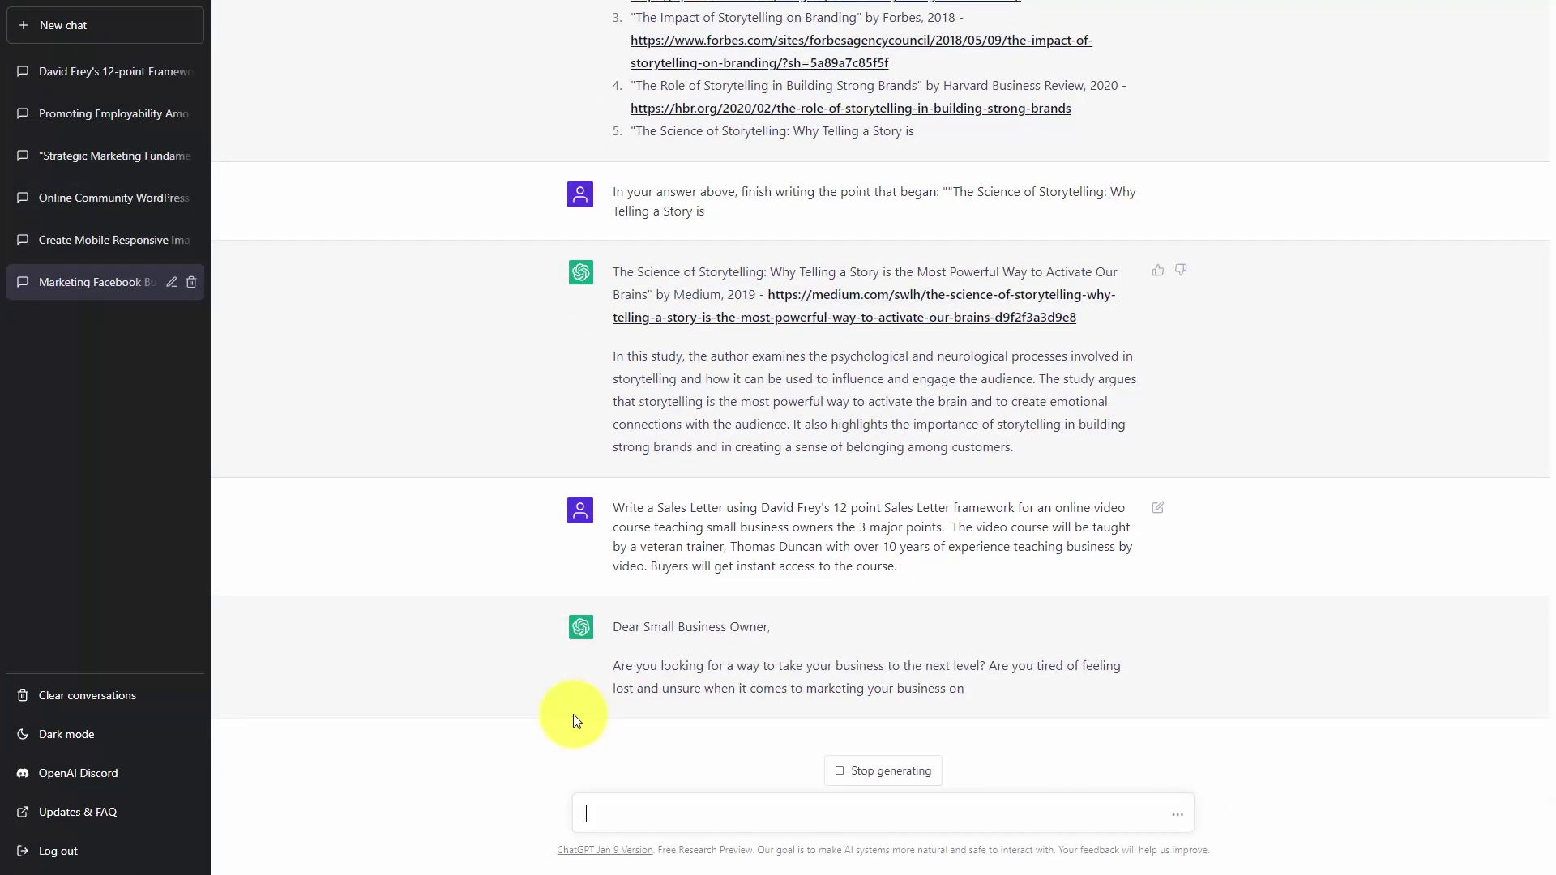
{"action": "scroll", "coordinate": [432, 577], "scroll_direction": "down", "scroll_amount": 5}
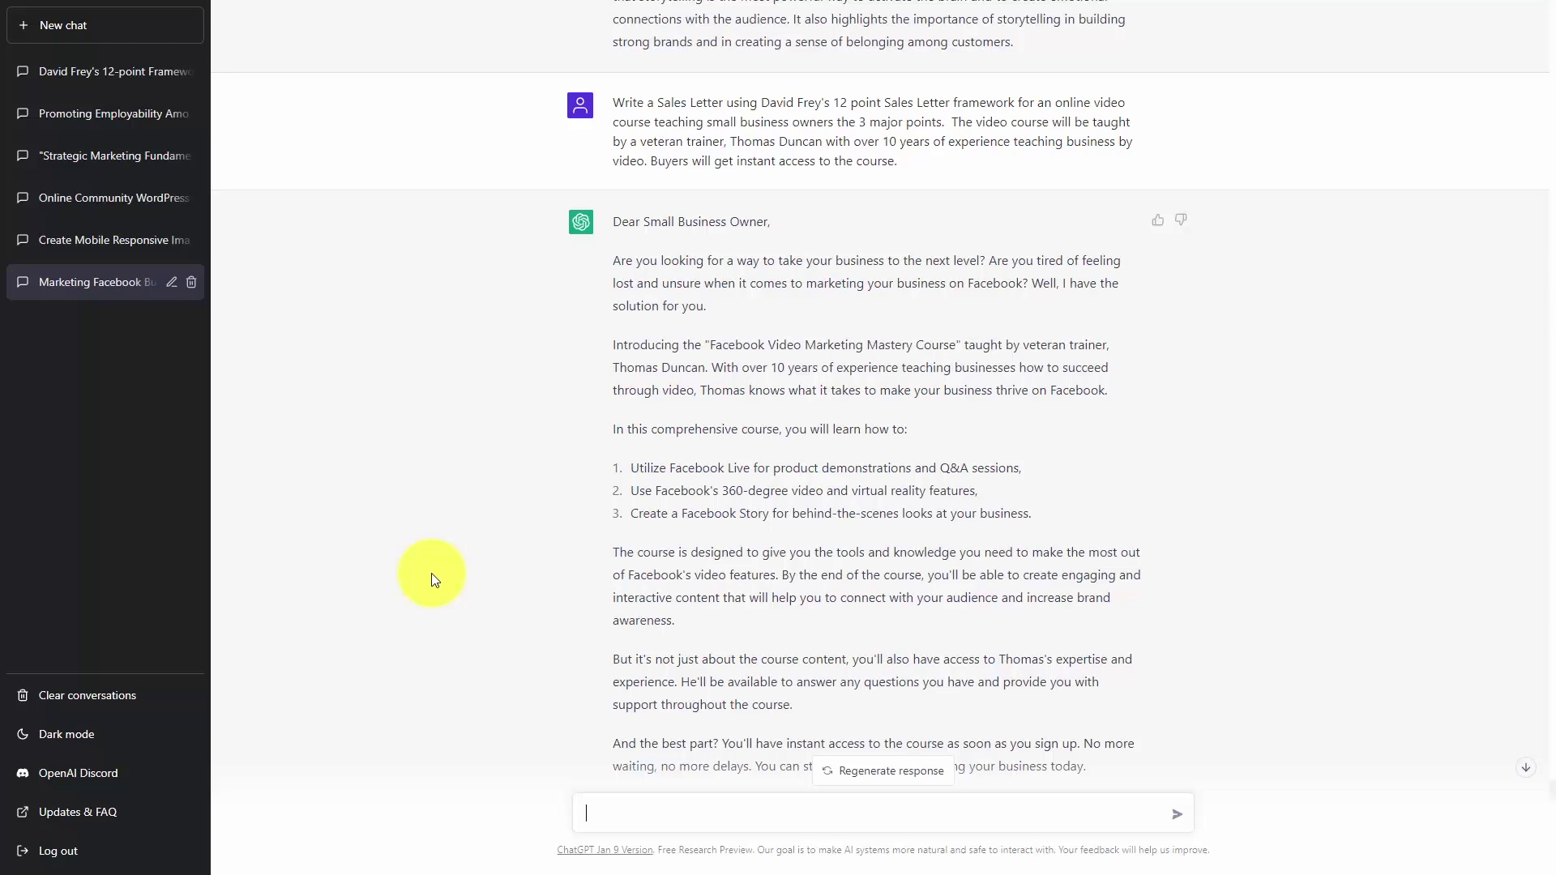
- Request 3 headlines for emails selling the digital product mentioned right above
{"action": "scroll", "coordinate": [431, 572], "scroll_direction": "down", "scroll_amount": 3}
{"action": "type", "text": "write 3 headlines for emails selling the digital product mentioned right above"}
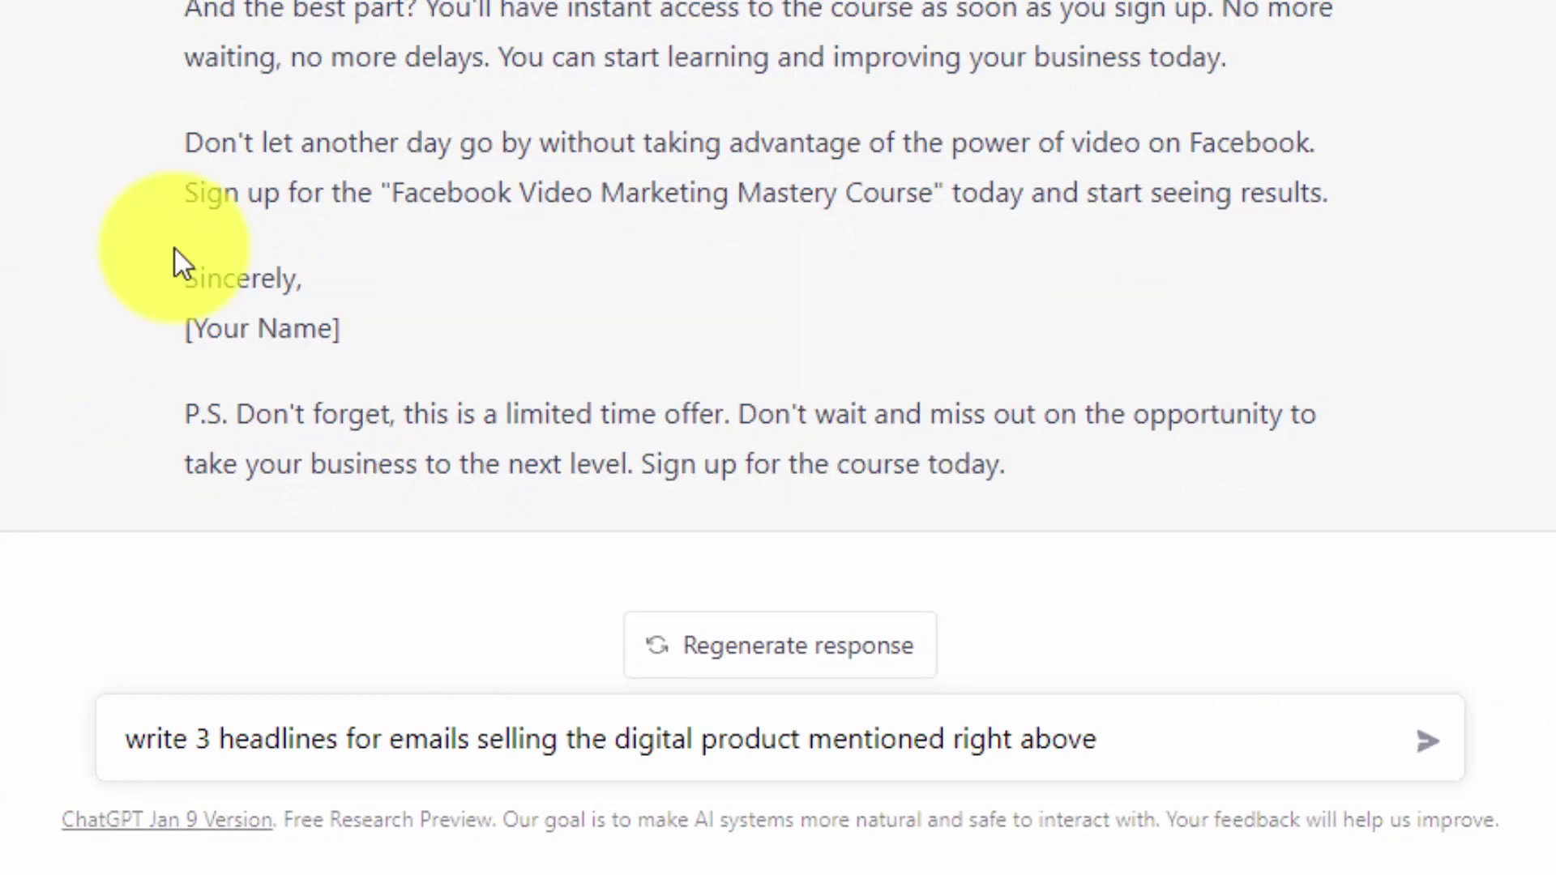
{"action": "key", "text": "Return"}
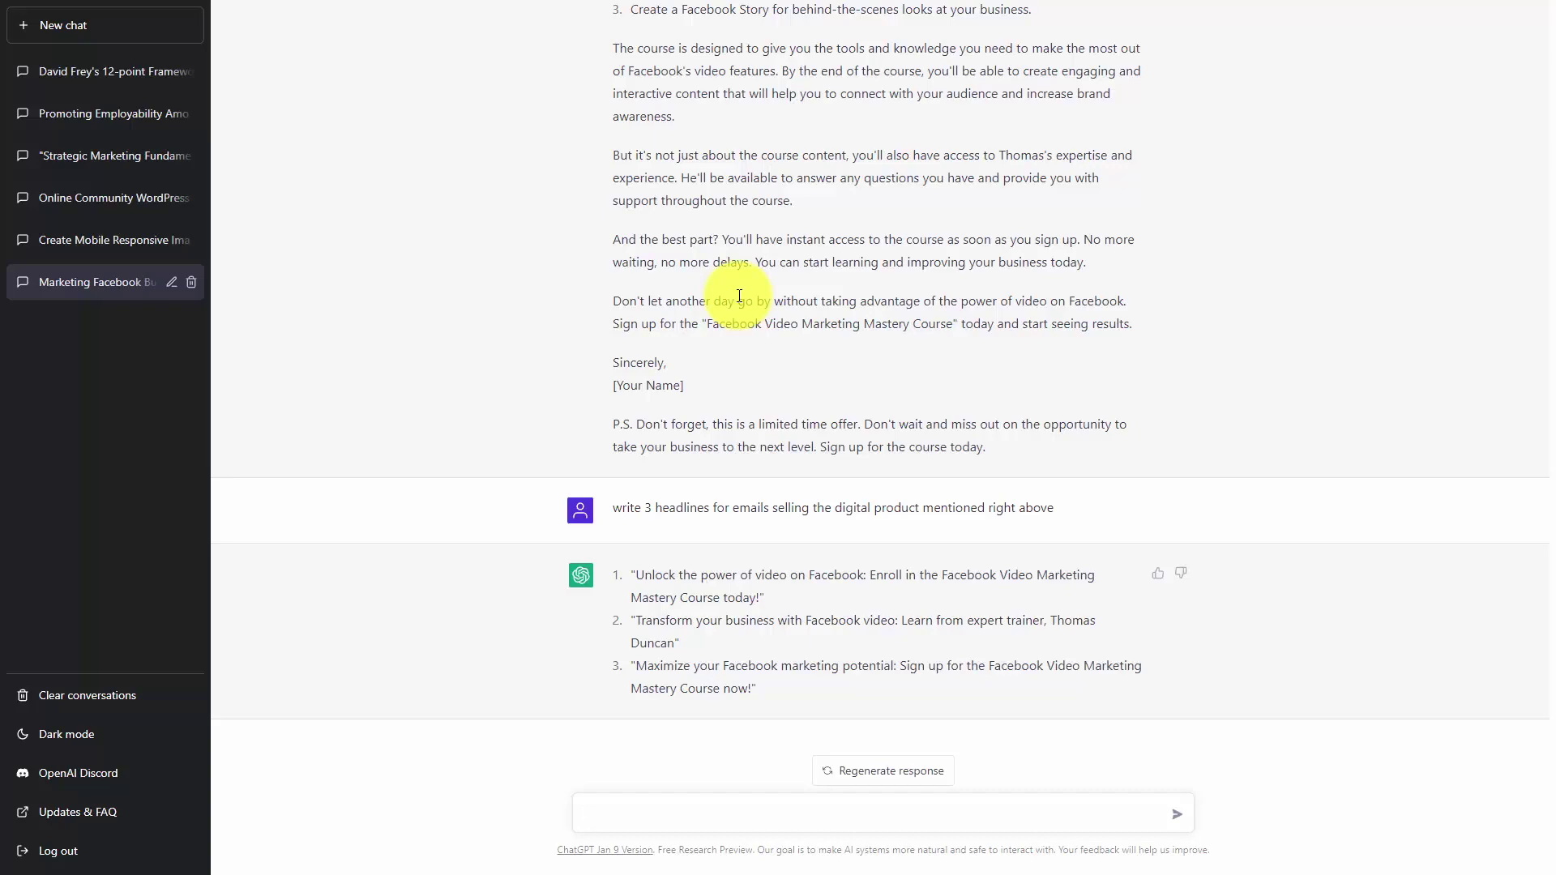
- Request sales letter rewrites: for women business owners in the Las Vegas, Nevada area using David Frey's 12 point framework, and in a casual and witty voice
{"action": "type", "text": "rewrite the above sales letter using the framework from David Frey's 12 point sales letter to sell the product to women business owners in the Las Vegas, Nevada area."}
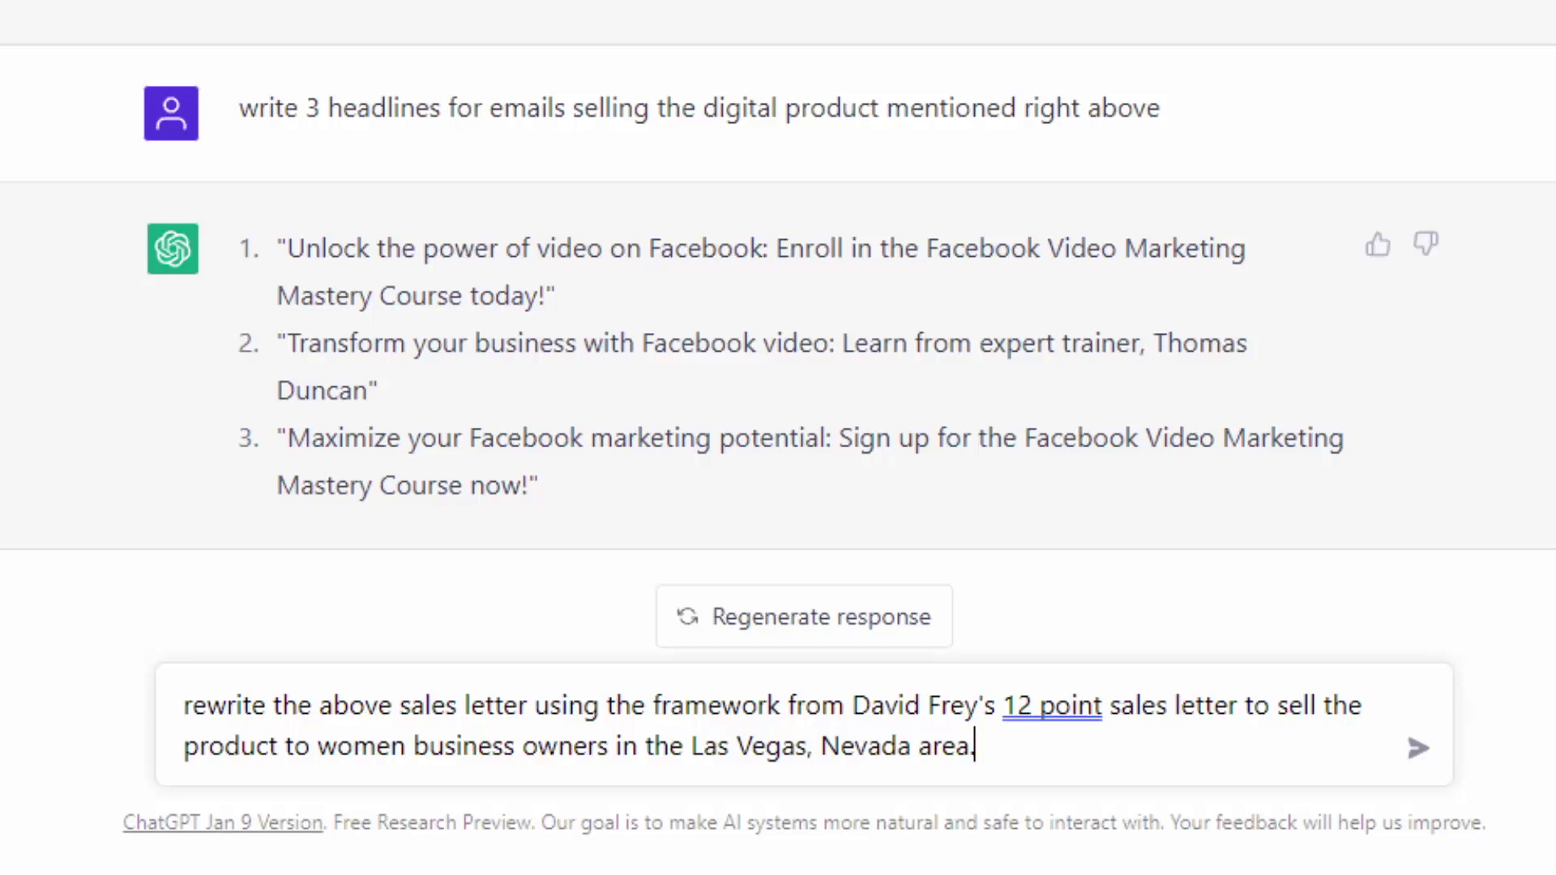
{"action": "key", "text": "Return"}
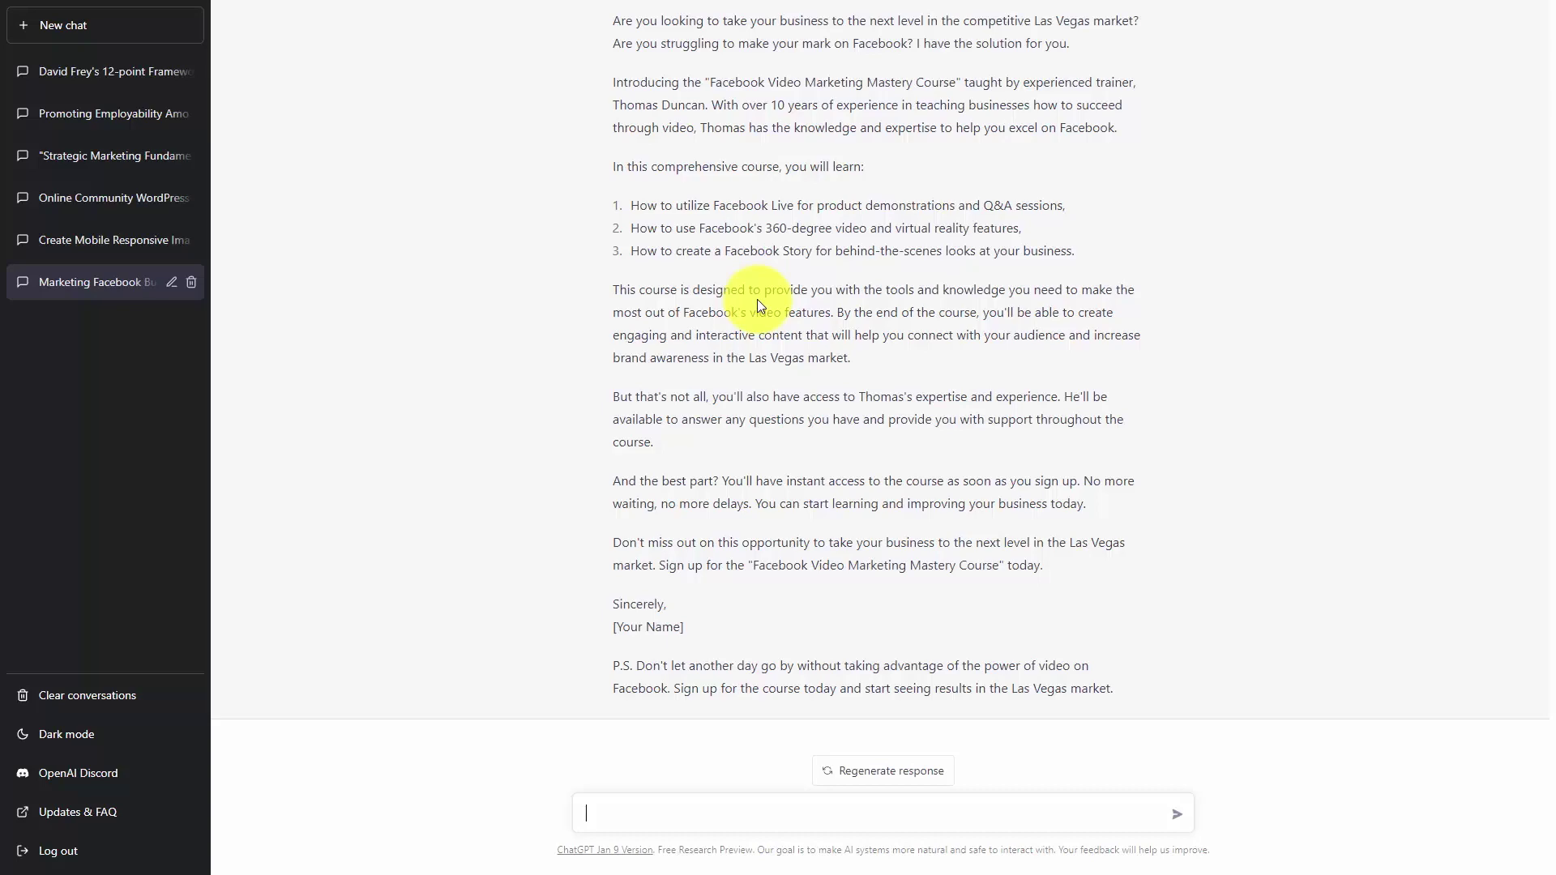
{"action": "type", "text": "Rewrite the above sales letter in a casual and witty voice."}
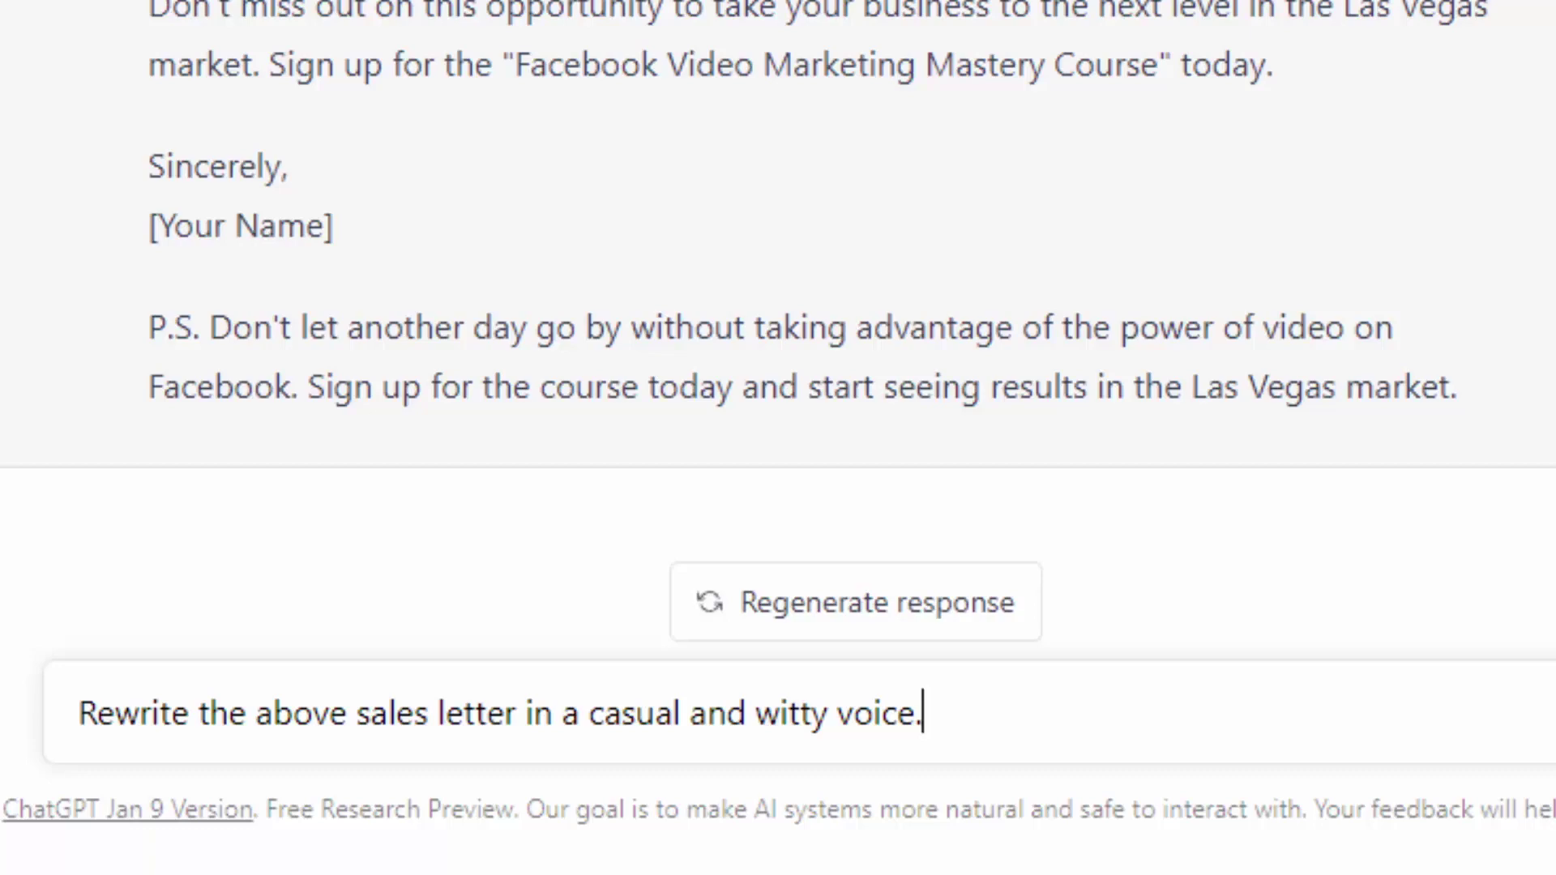
{"action": "key", "text": "Return"}
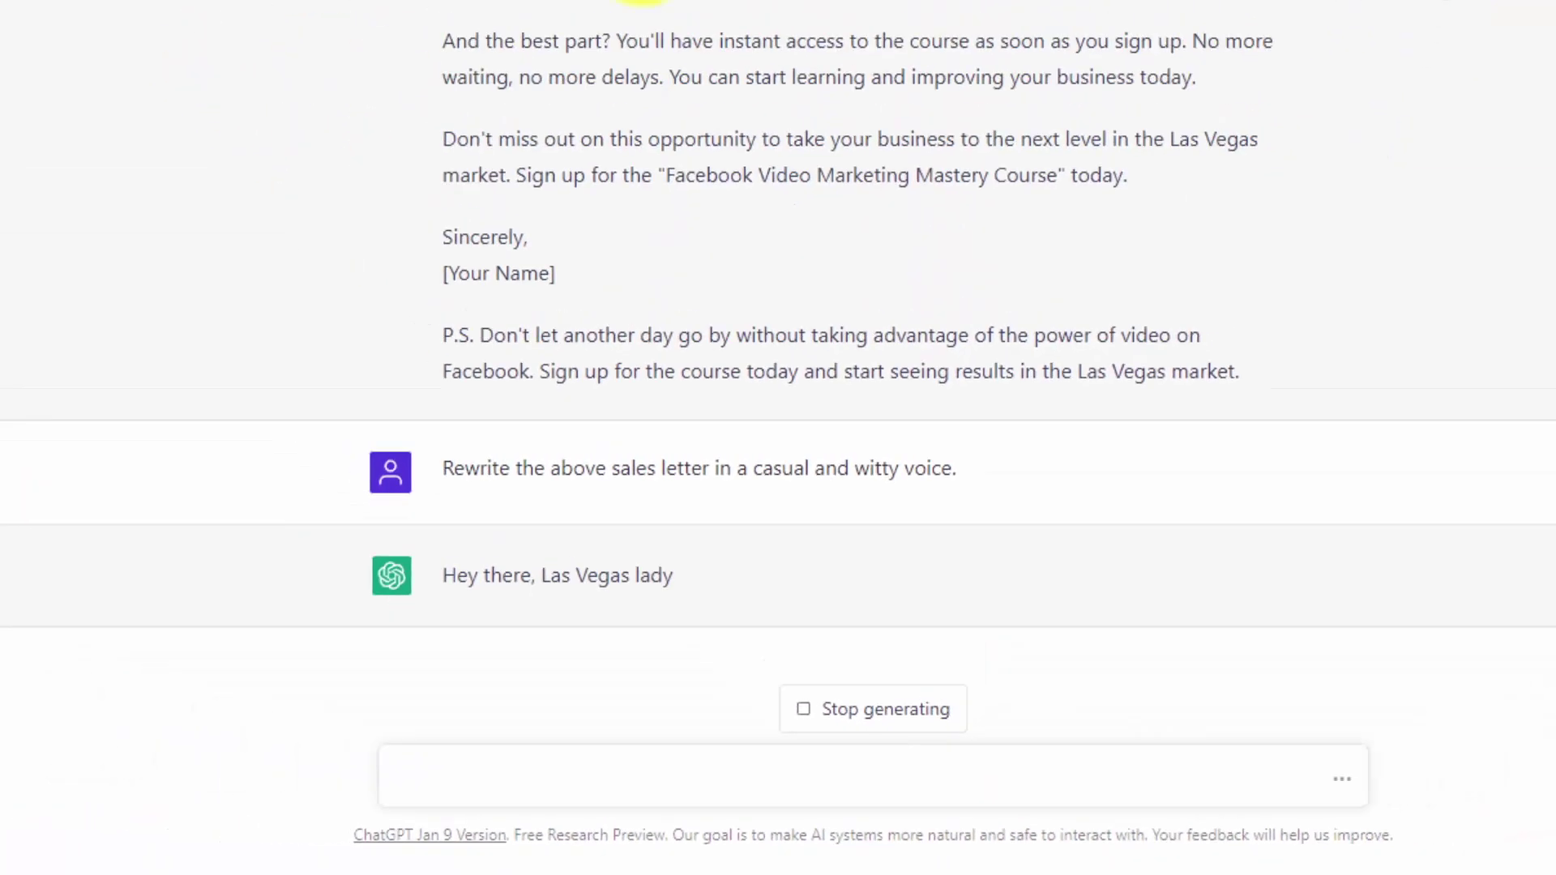
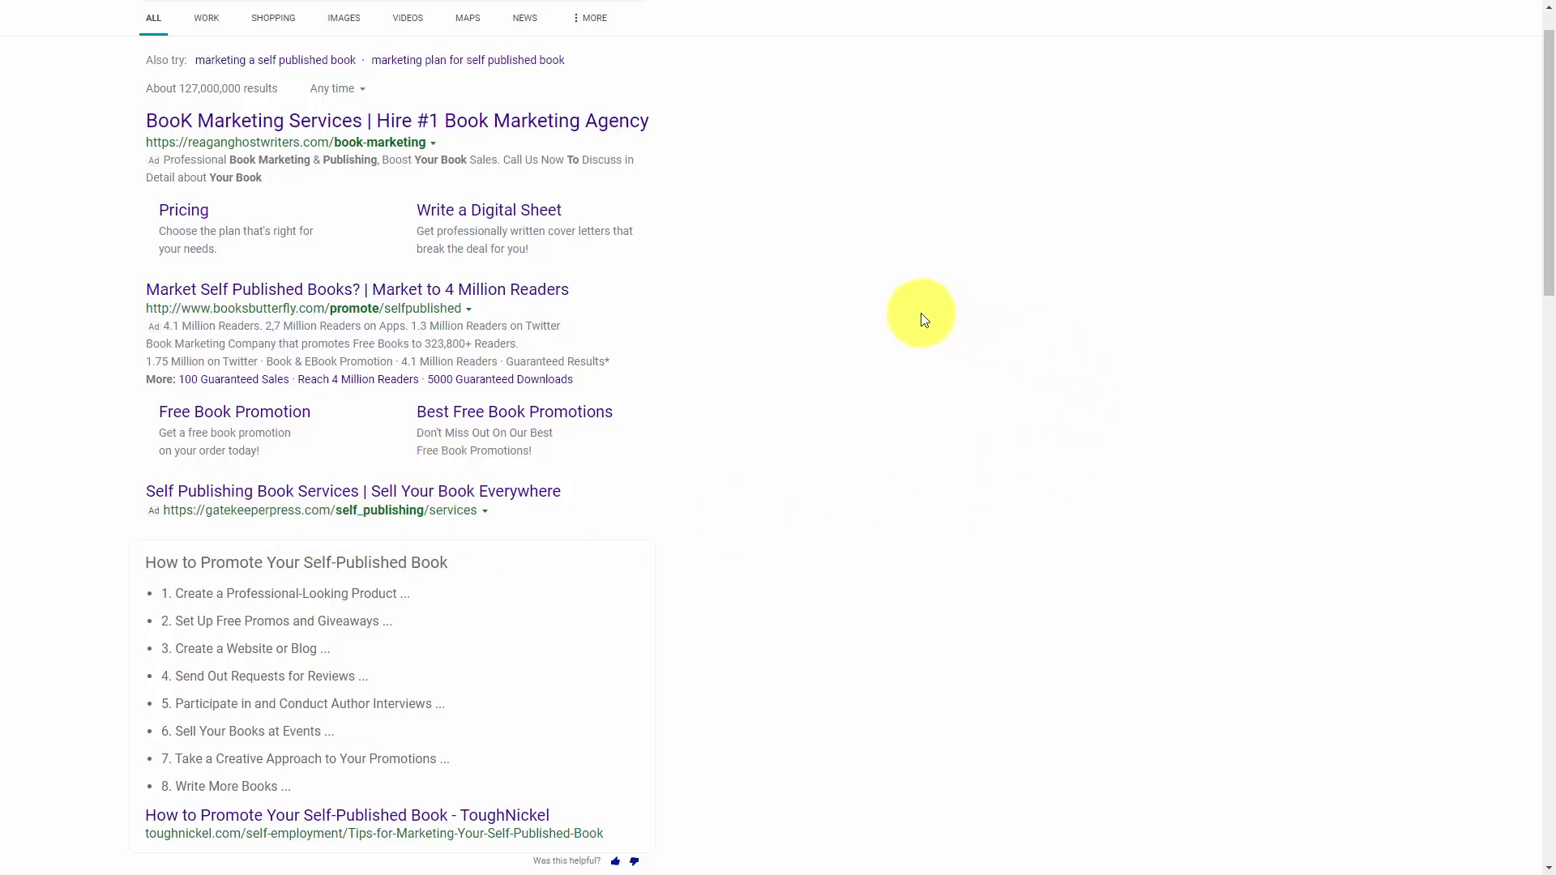
- Examine the web search results on how to market a self-published book
{"action": "left_click", "coordinate": [902, 295]}
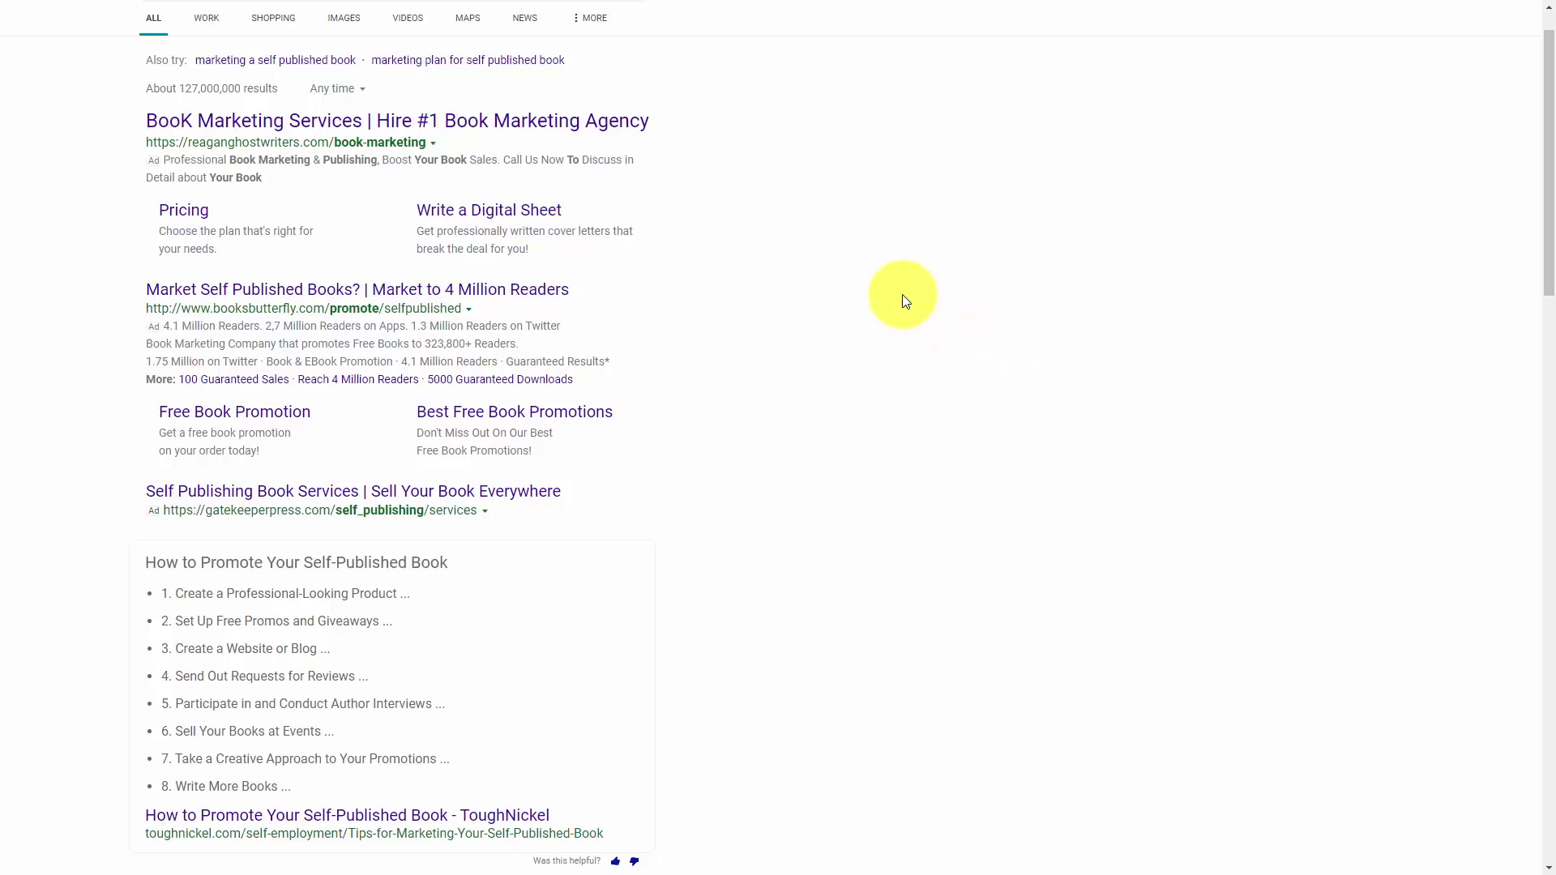
{"action": "scroll", "coordinate": [905, 302], "scroll_direction": "down", "scroll_amount": 3}
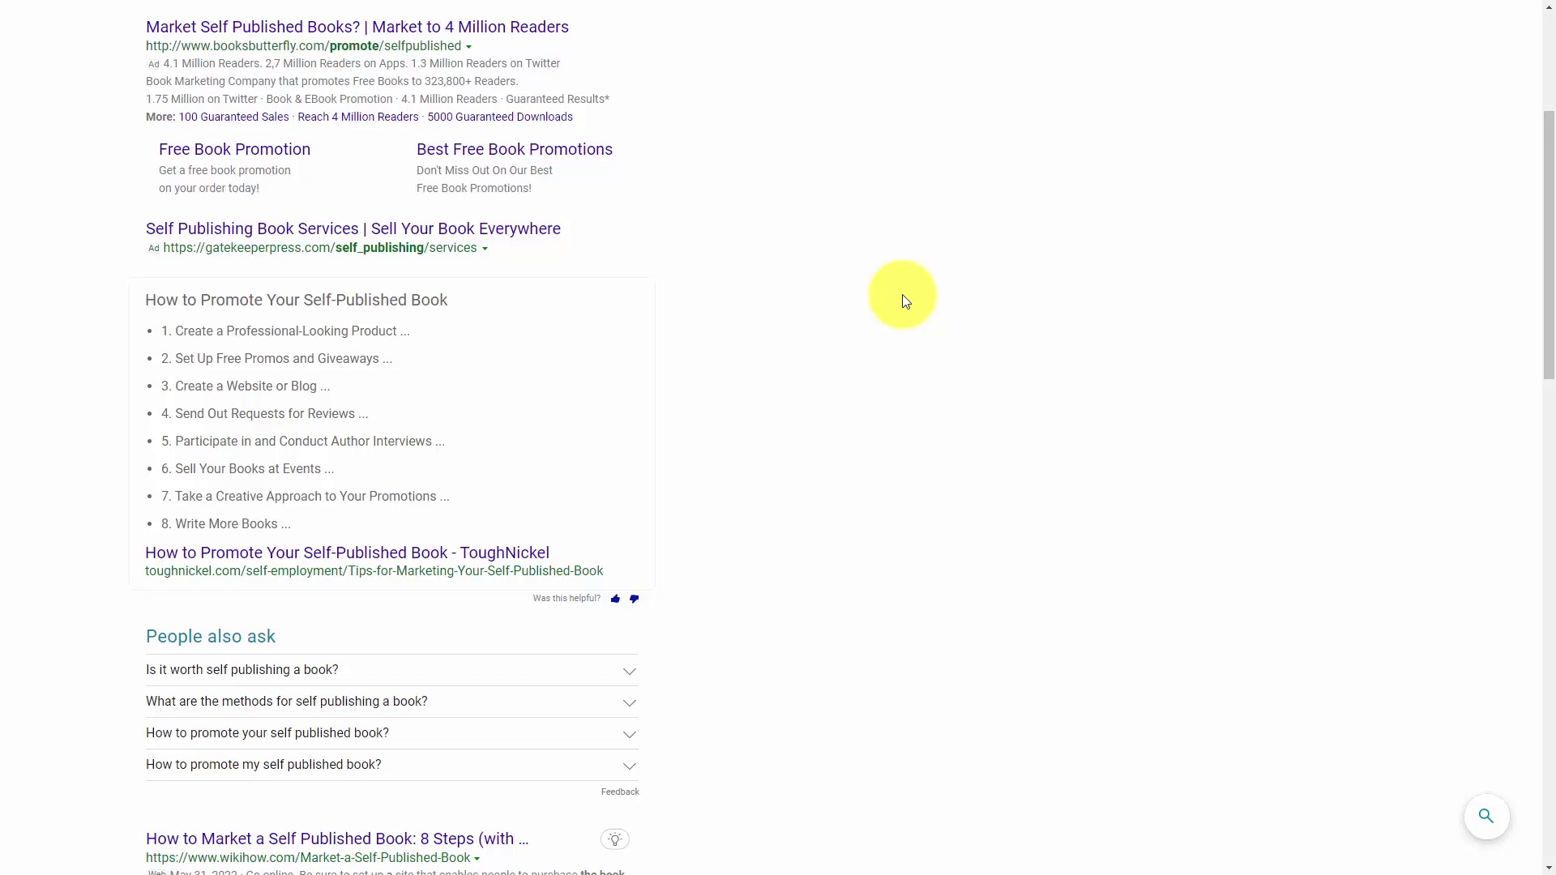
{"action": "scroll", "coordinate": [905, 302], "scroll_direction": "down", "scroll_amount": 6}
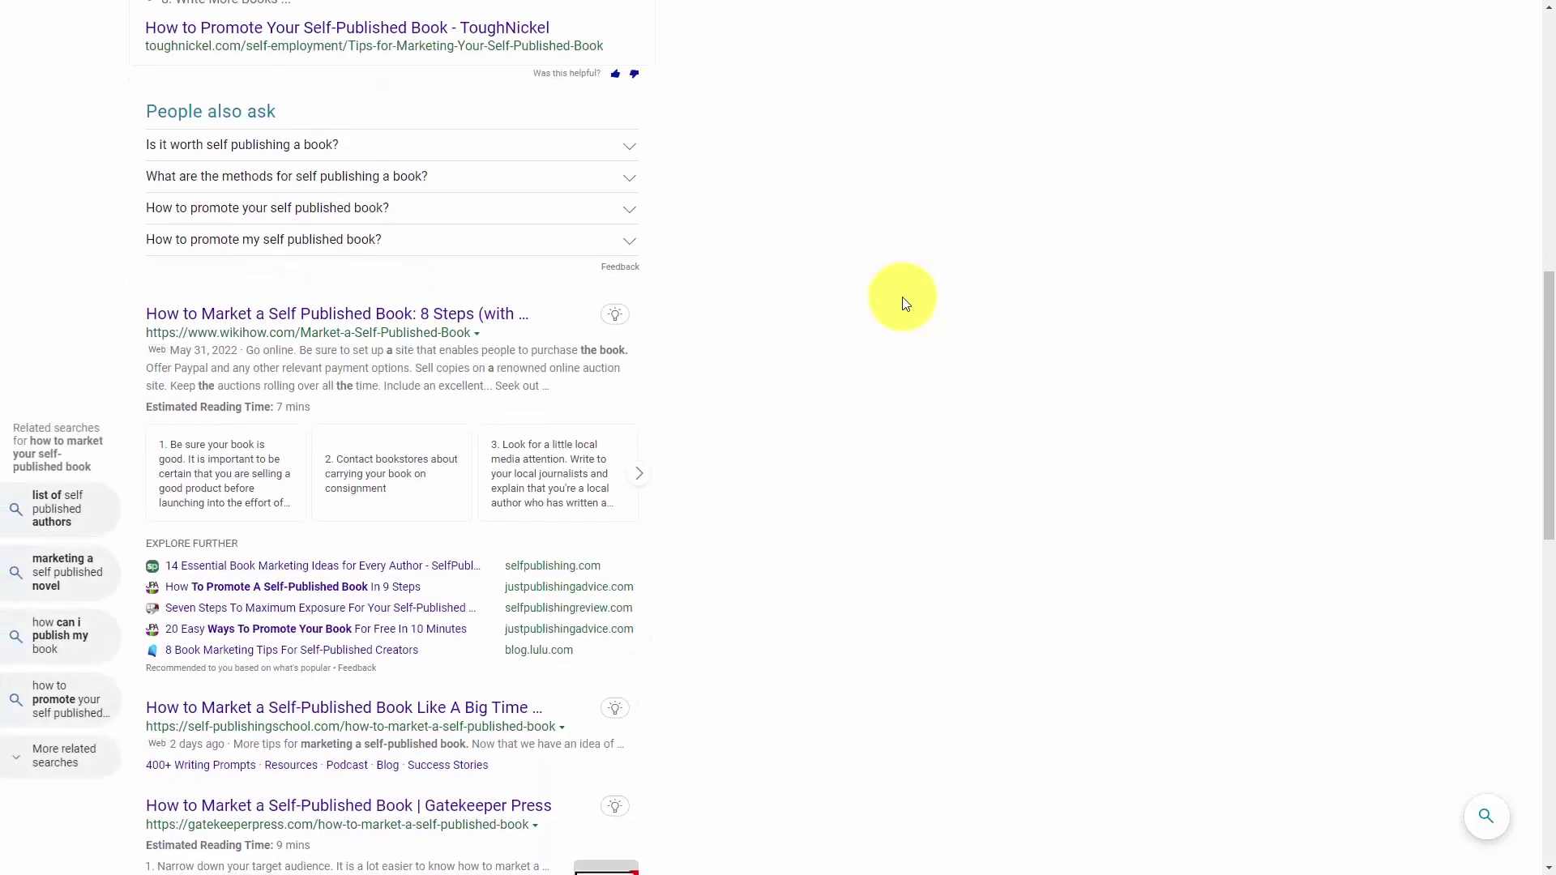
{"action": "scroll", "coordinate": [905, 304], "scroll_direction": "down", "scroll_amount": 3}
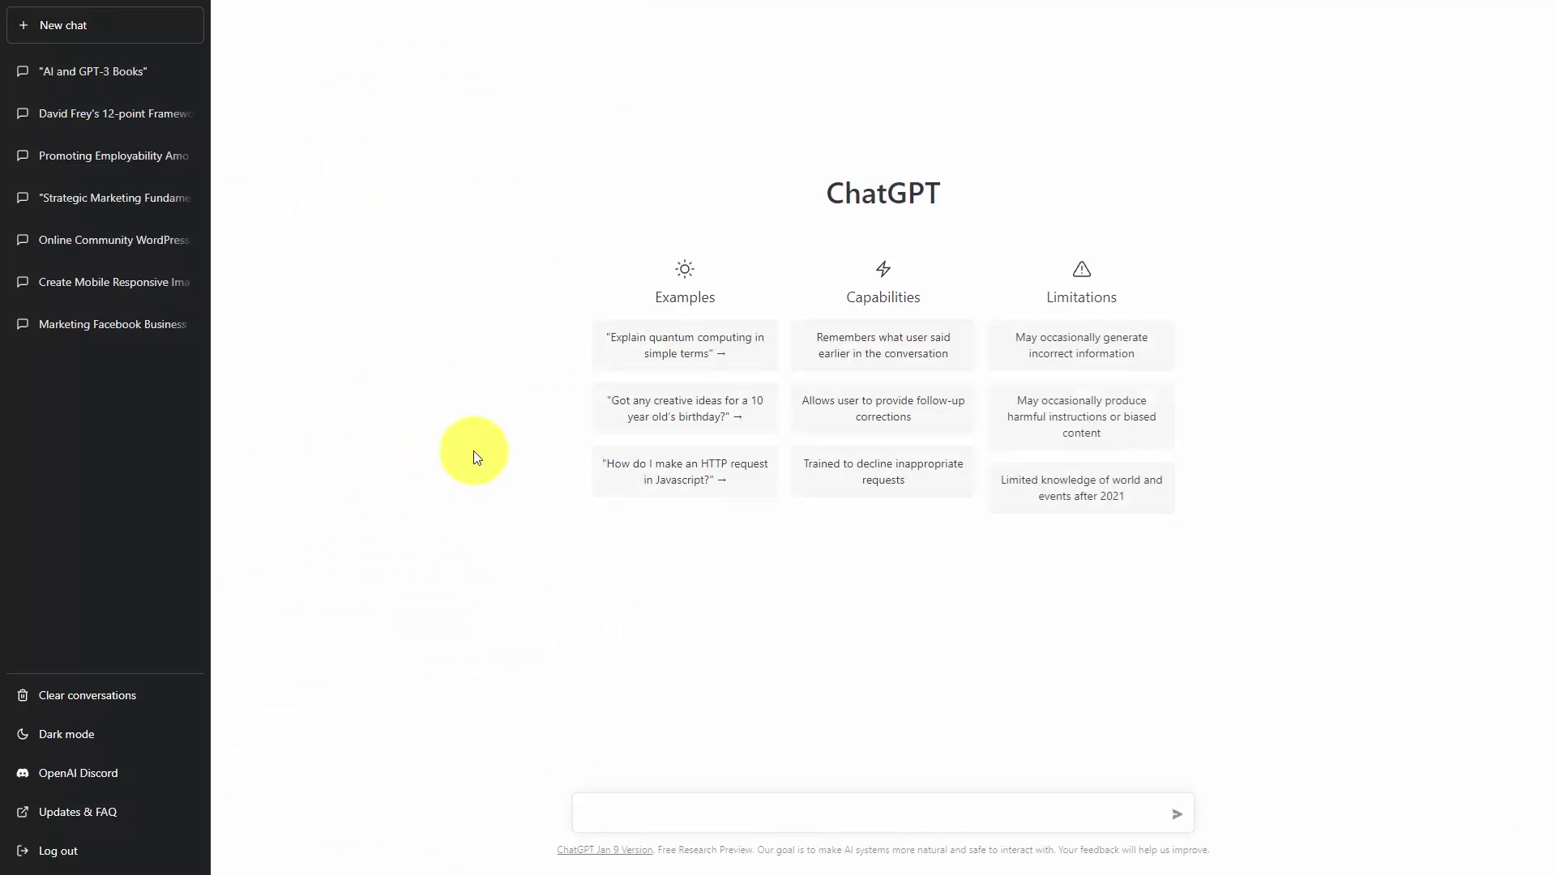
- In the new chat, request the process for marketing a self published book, plus 2 blog or website urls that explain each process in detail
{"action": "type", "text": "write out the process for marketing a self published book"}
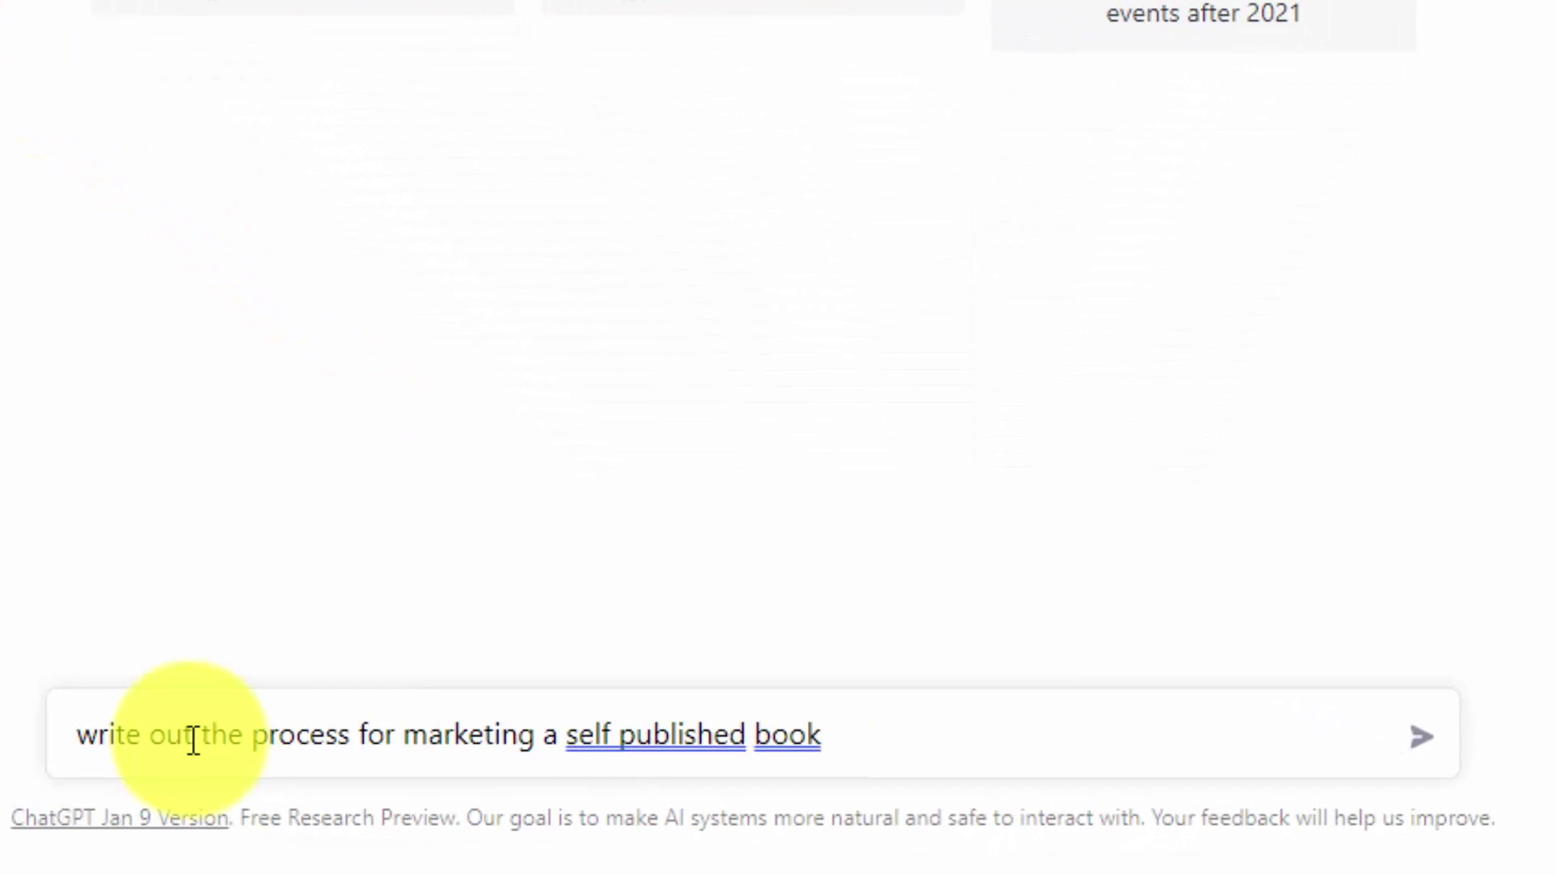
{"action": "key", "text": "Return"}
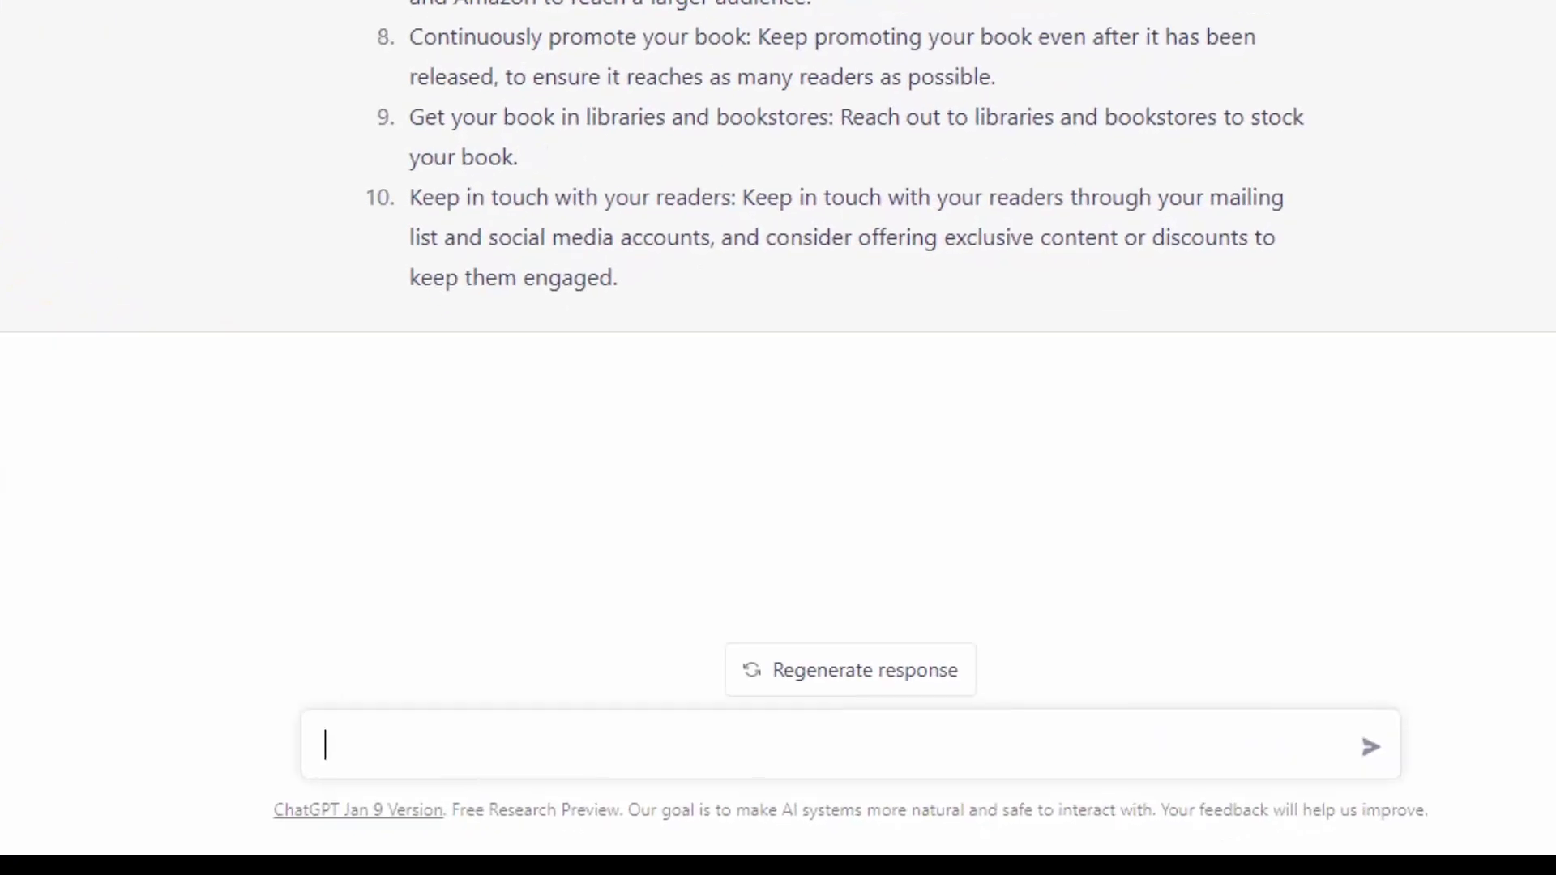
{"action": "type", "text": "list 2 blog or website urls that explain in detail each process listed above"}
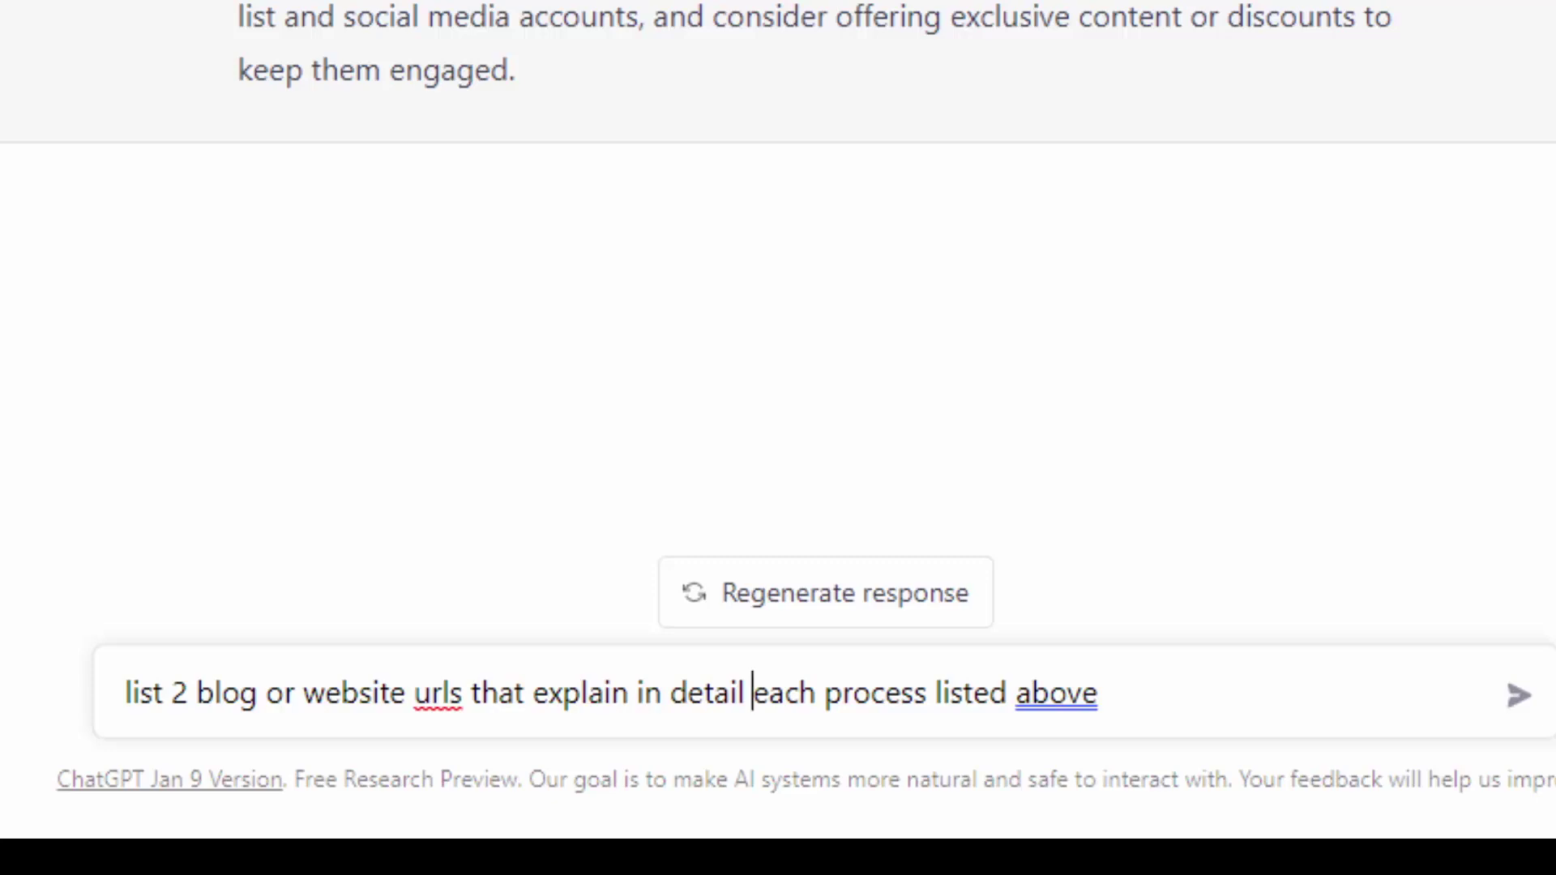
{"action": "key", "text": "Return"}
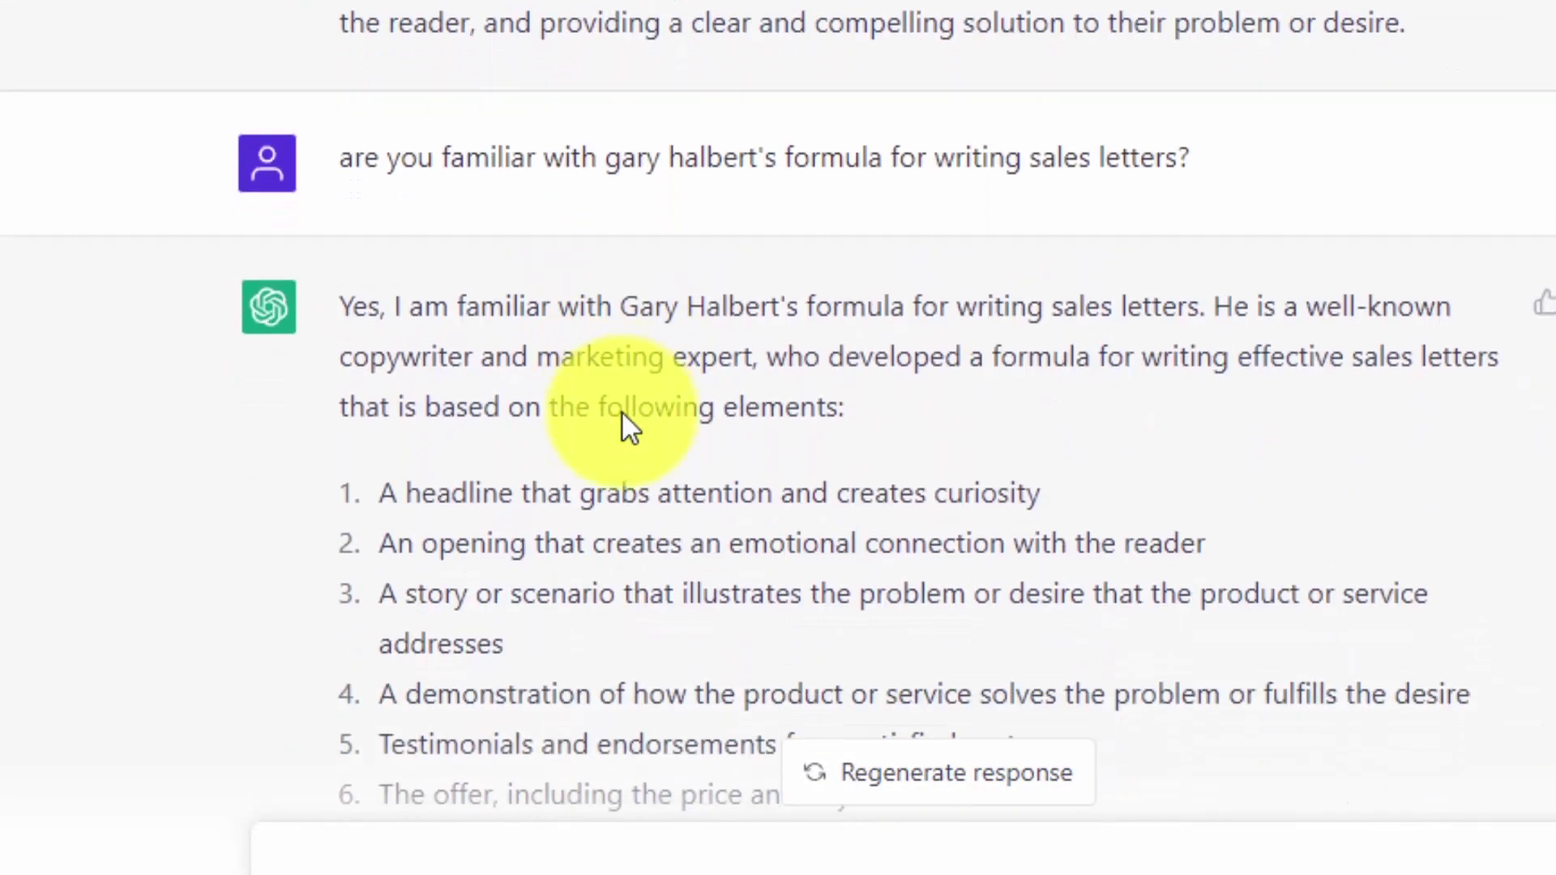
- In the David Frey chat, request one sales letter framework combining all 4 contexts, plus one book reference and amazon link for each individual framework
{"action": "scroll", "coordinate": [621, 411], "scroll_direction": "down", "scroll_amount": 5}
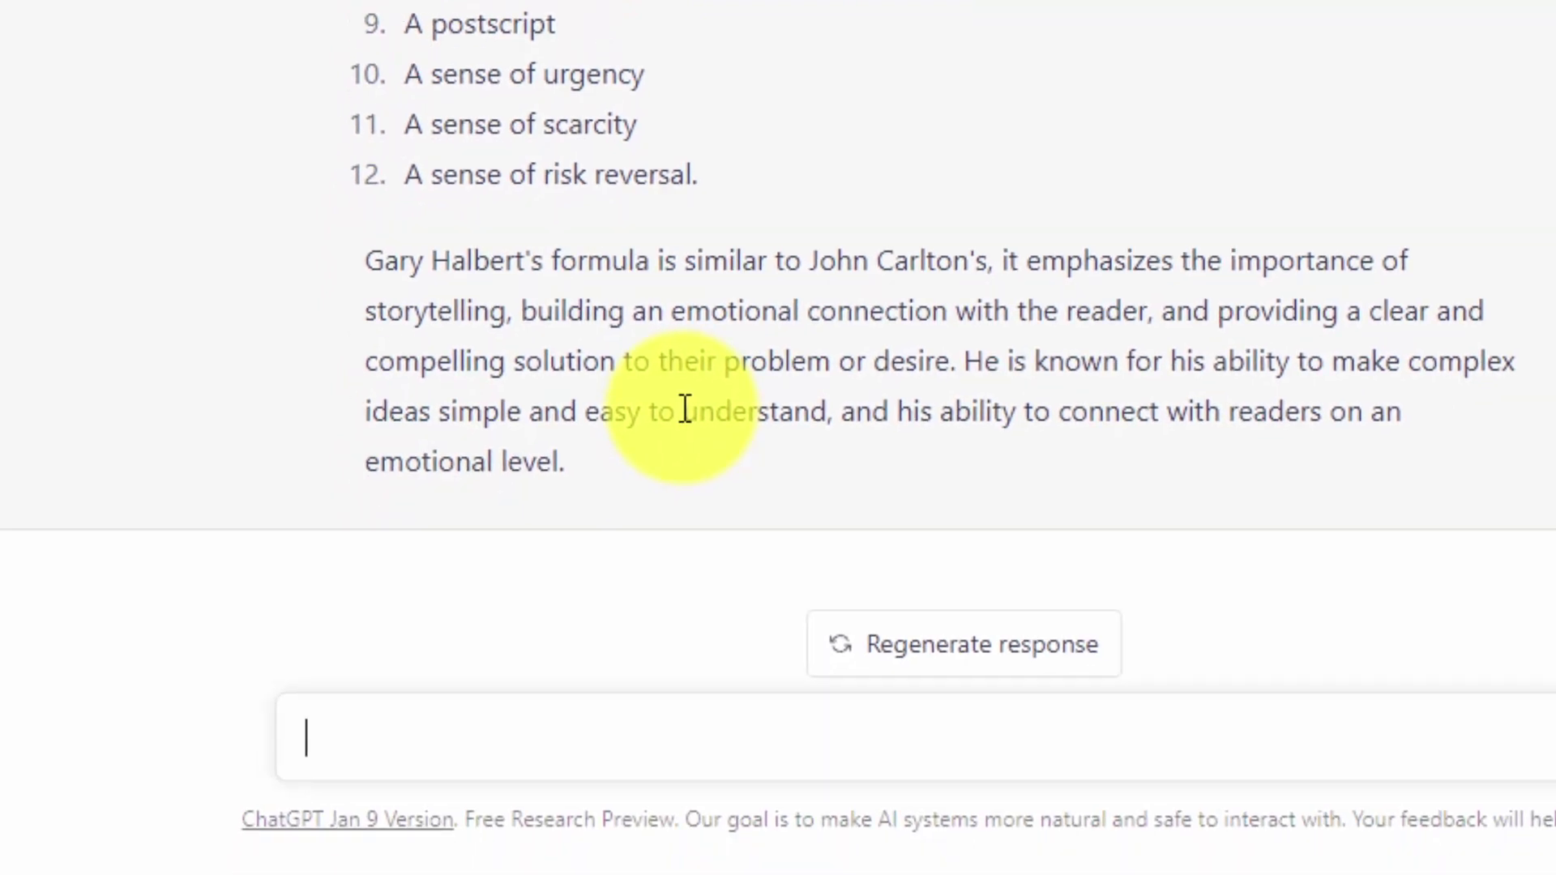
{"action": "type", "text": "combine all 4 contexts in to one framework for writing sales letters"}
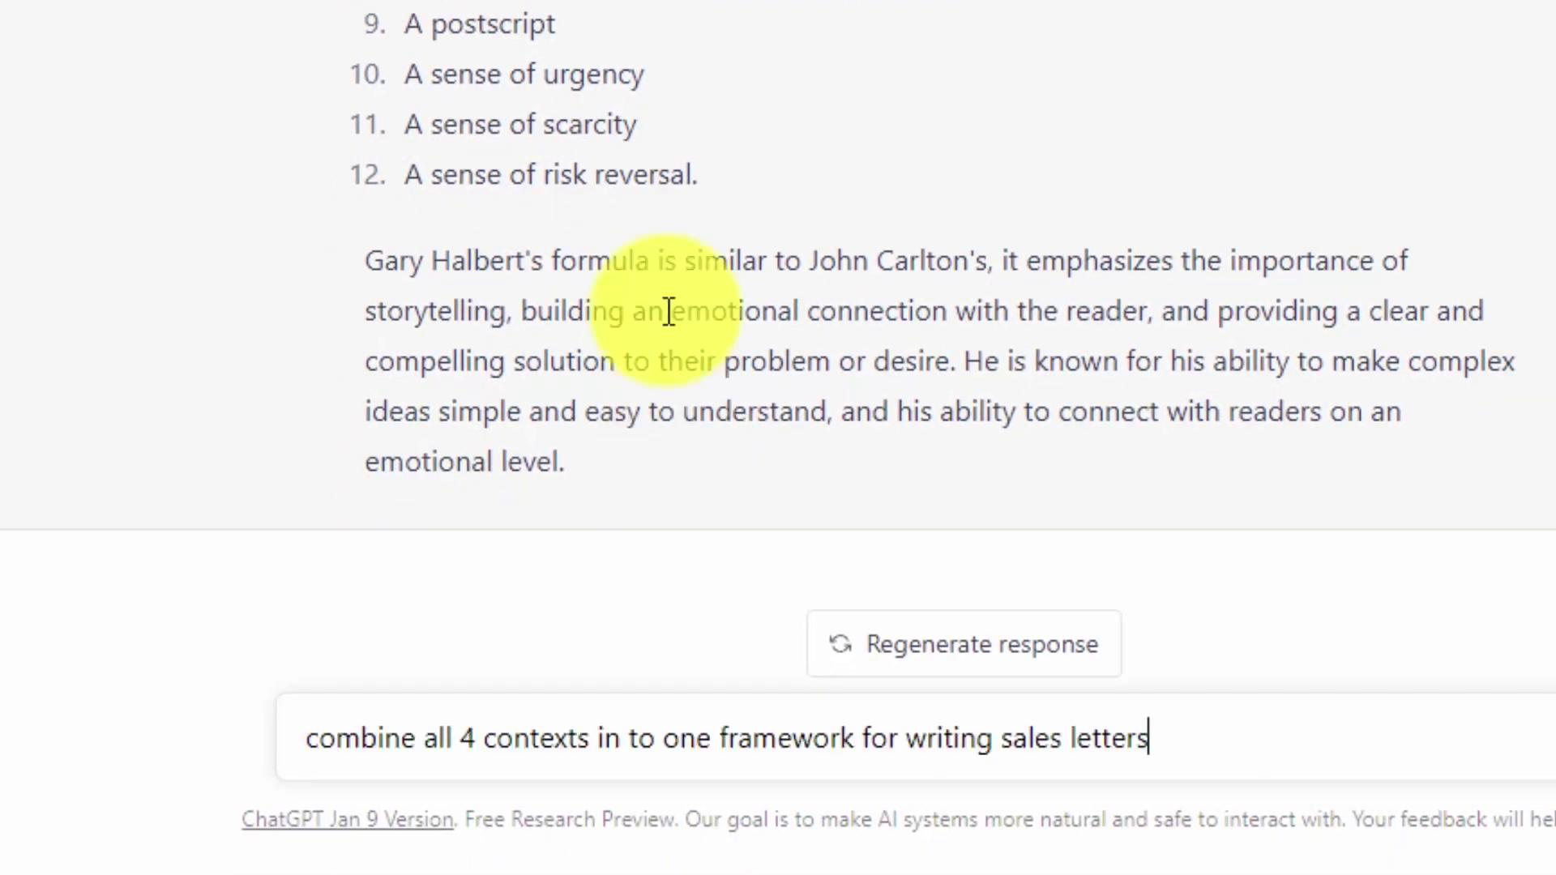
{"action": "key", "text": "Return"}
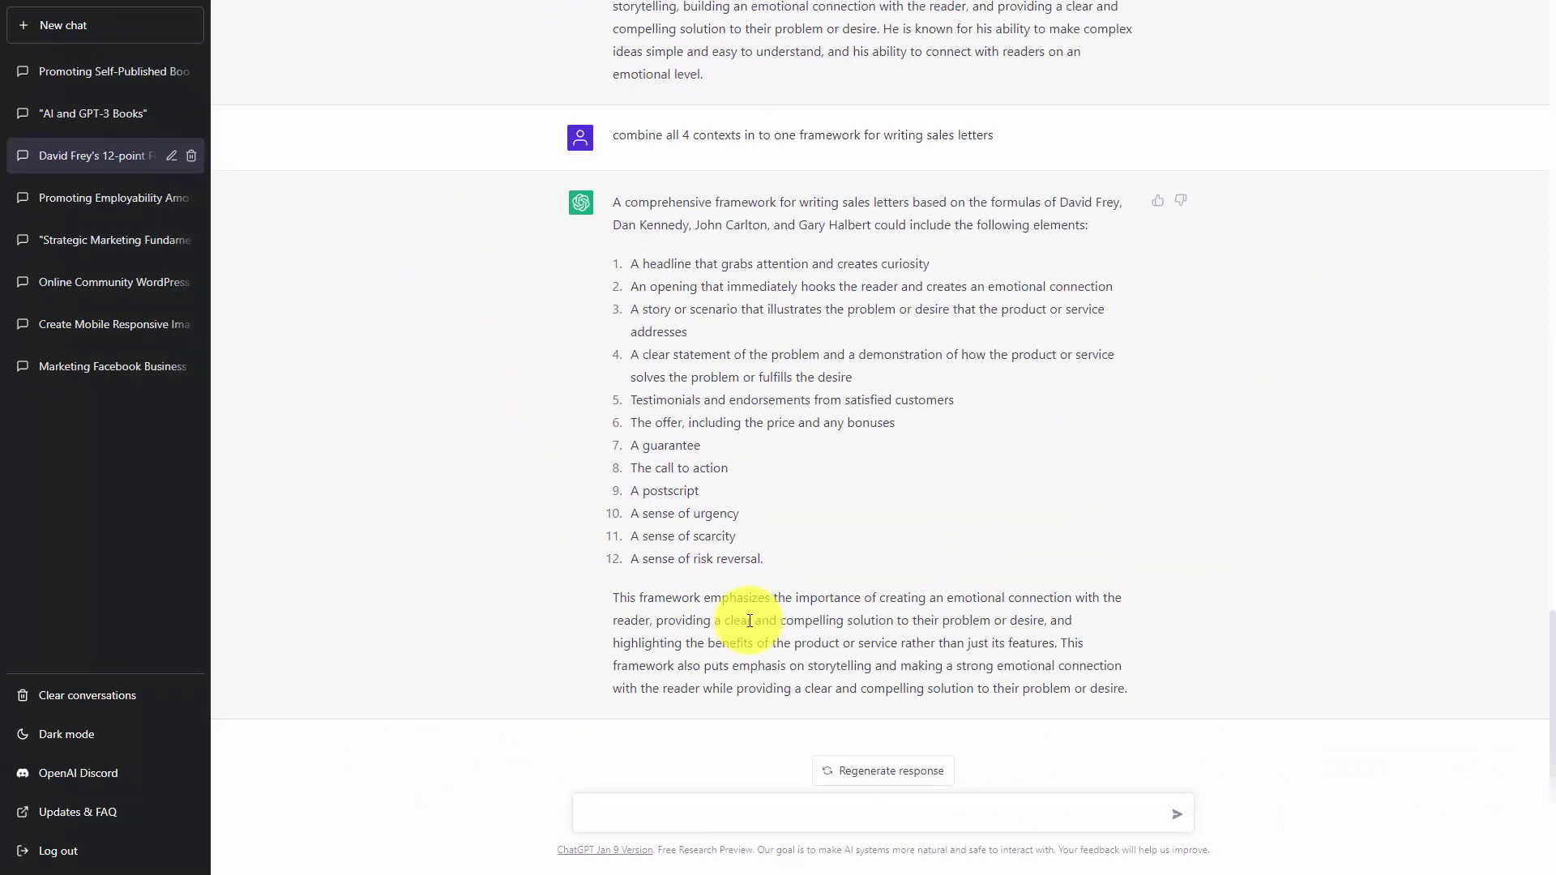
{"action": "type", "text": "Provide one book reference and amazon link for each individual framework"}
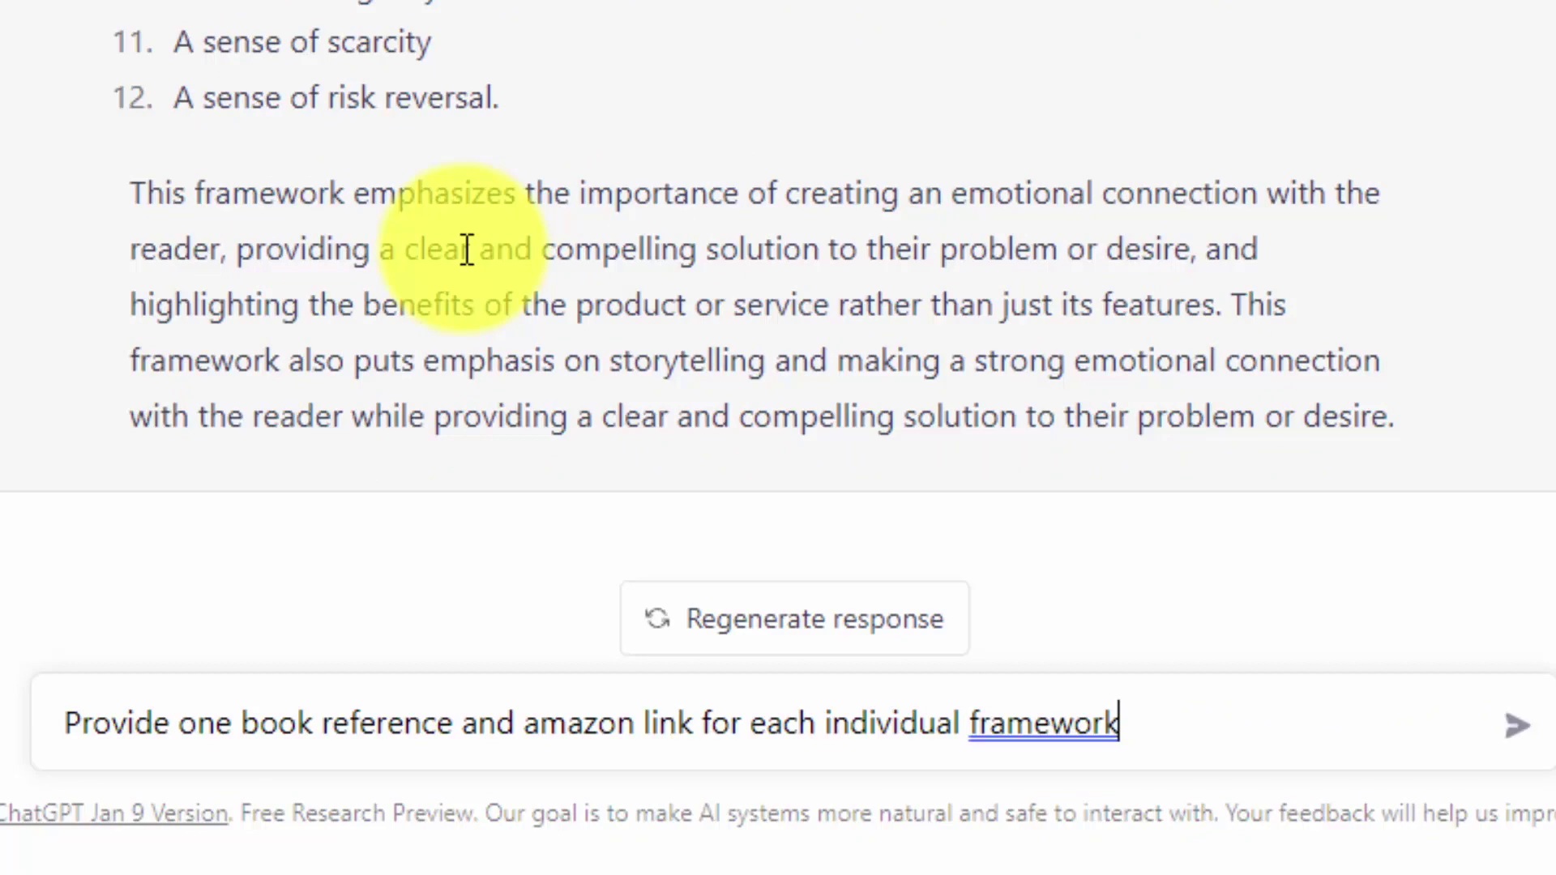
{"action": "key", "text": "Return"}
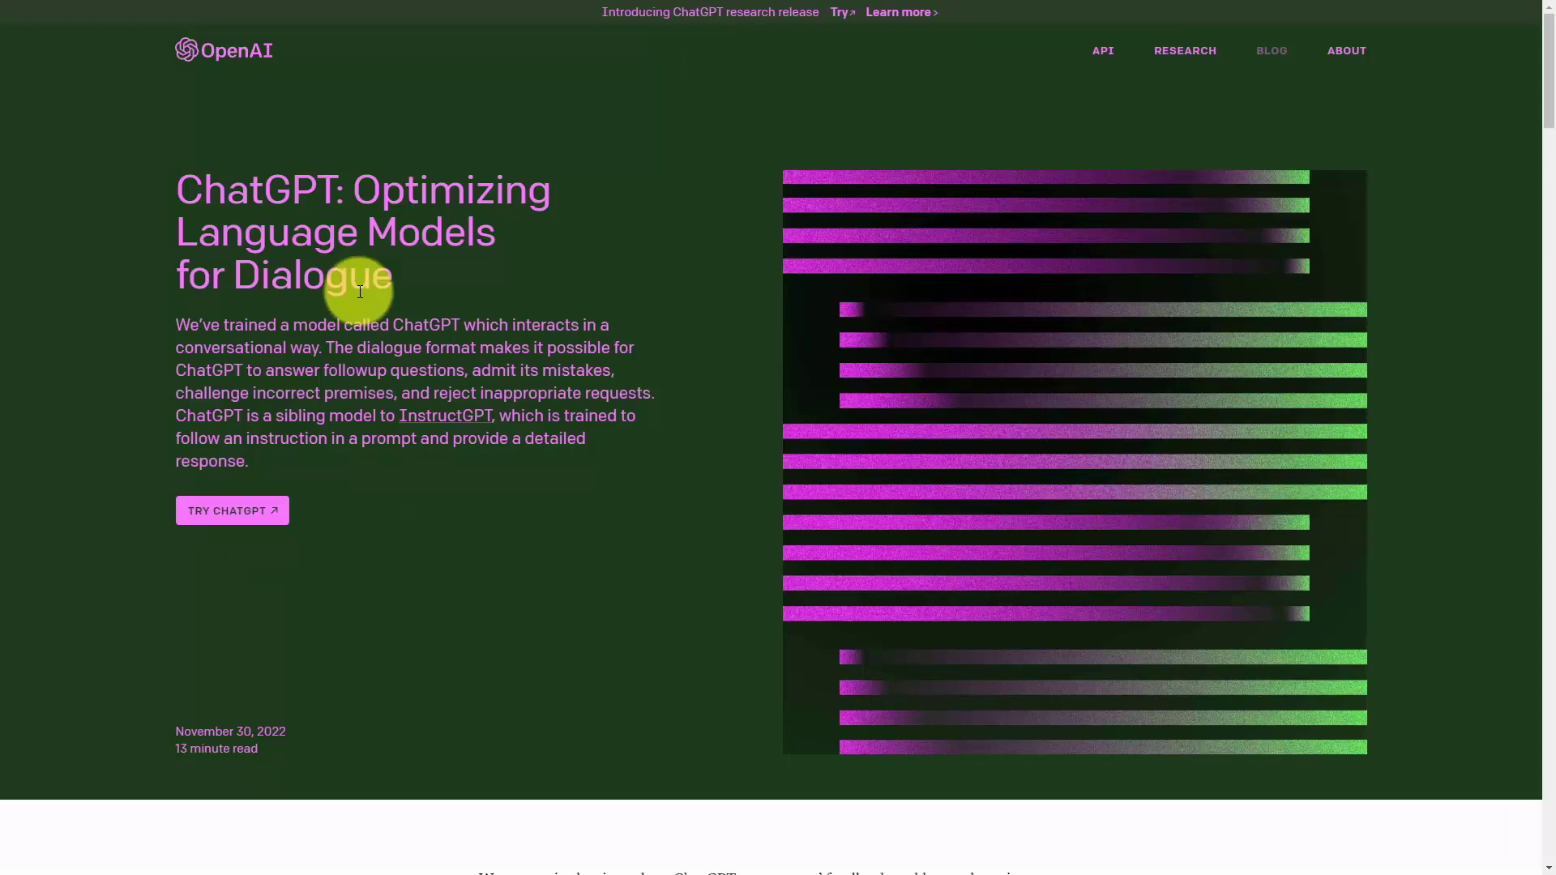
- On the OpenAI website, open the Research page from the ChatGPT blog article
{"action": "left_click", "coordinate": [1186, 56]}
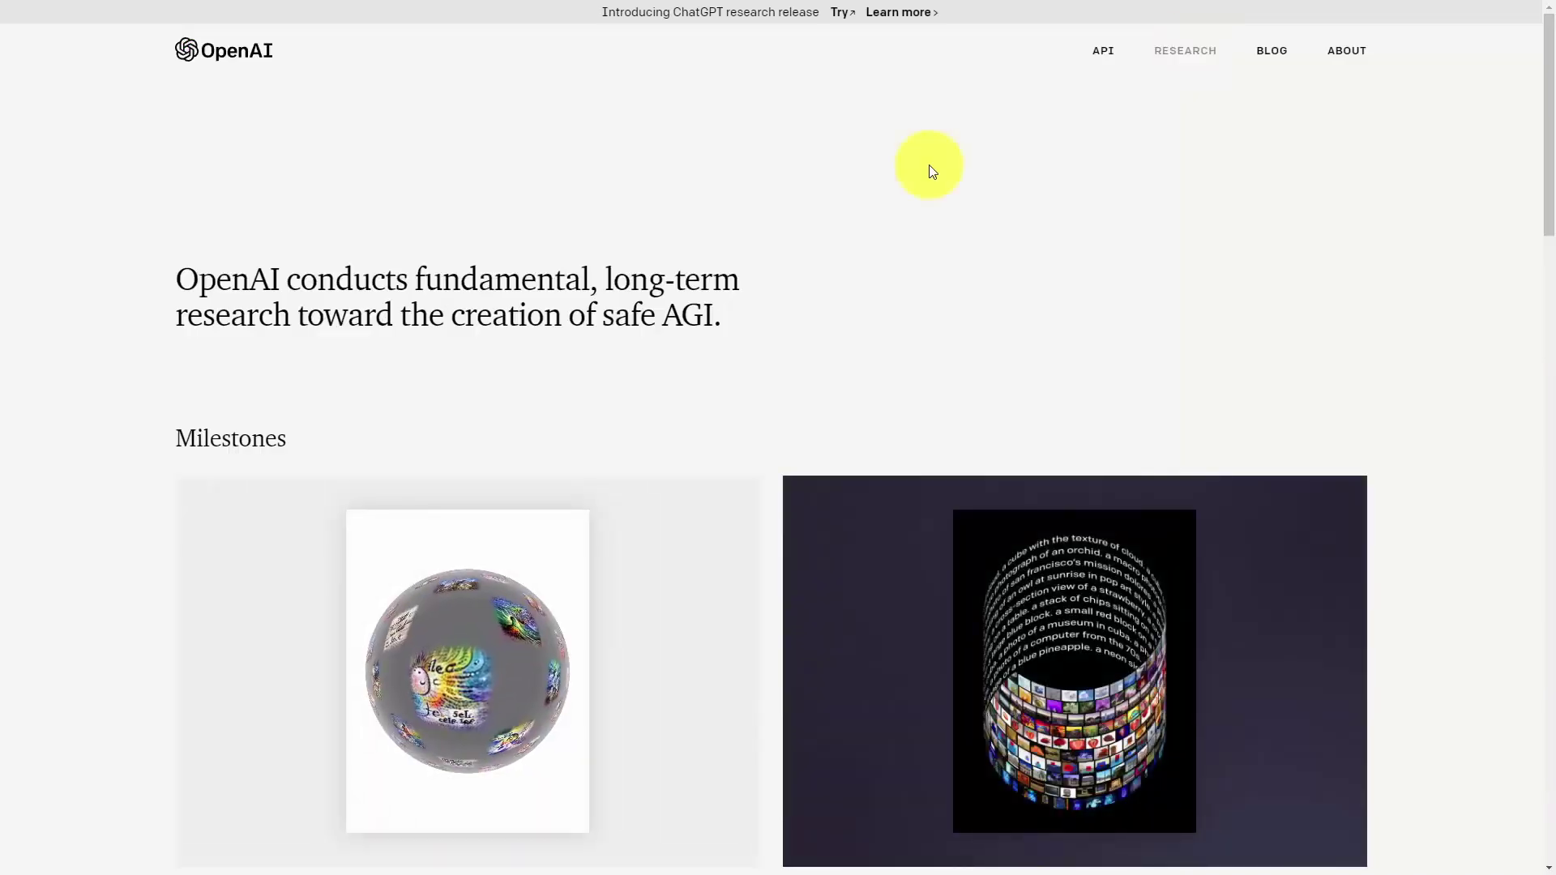